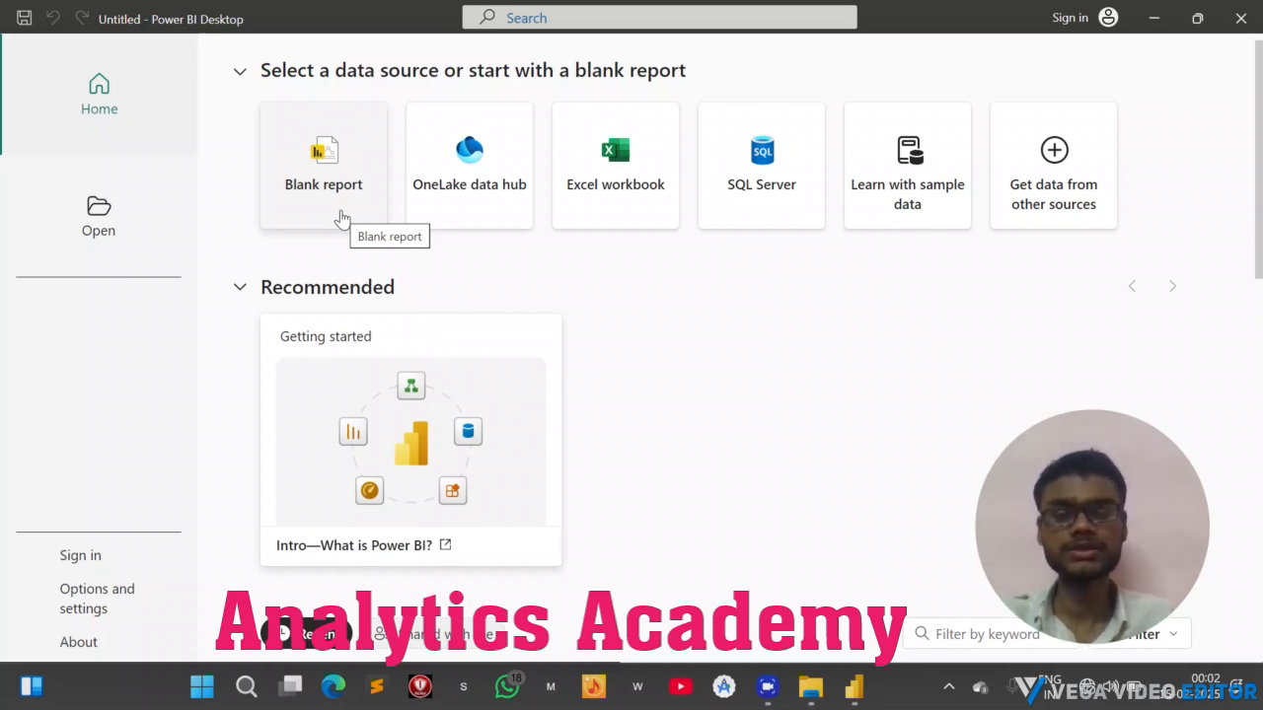
Create a blank report
click(329, 166)
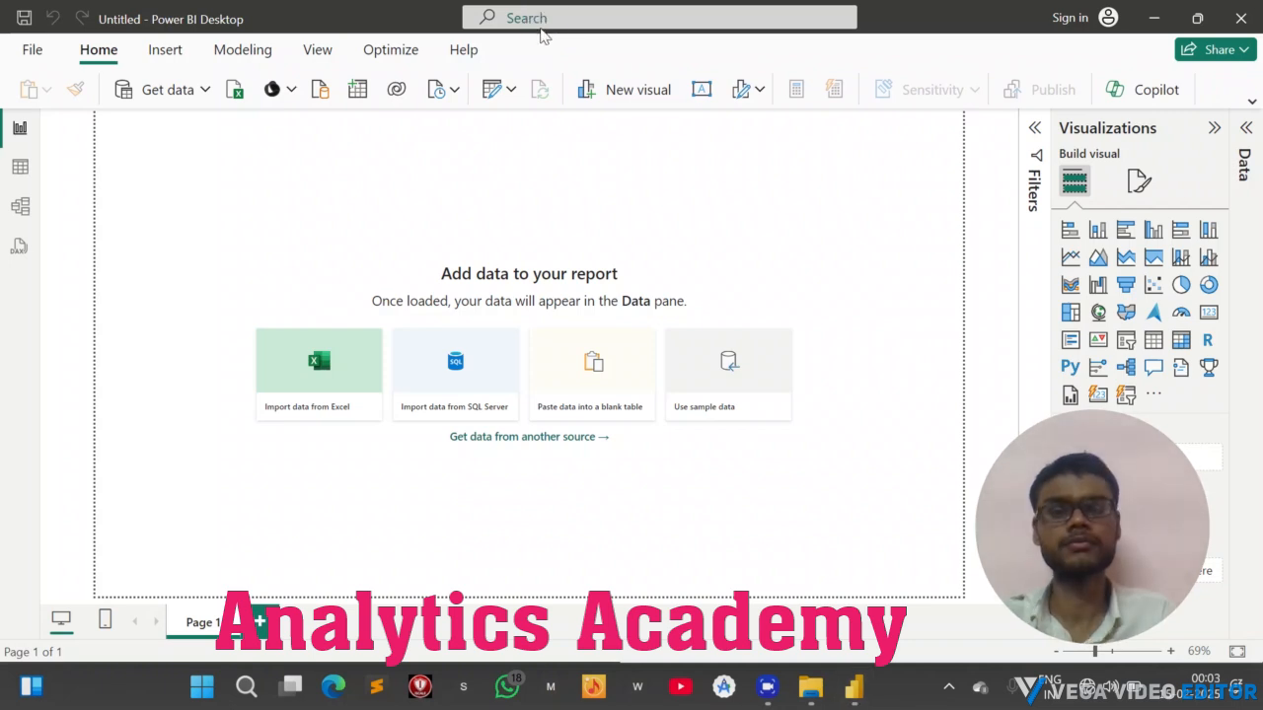
View the complete list of available data sources and close it without connecting to any
click(204, 89)
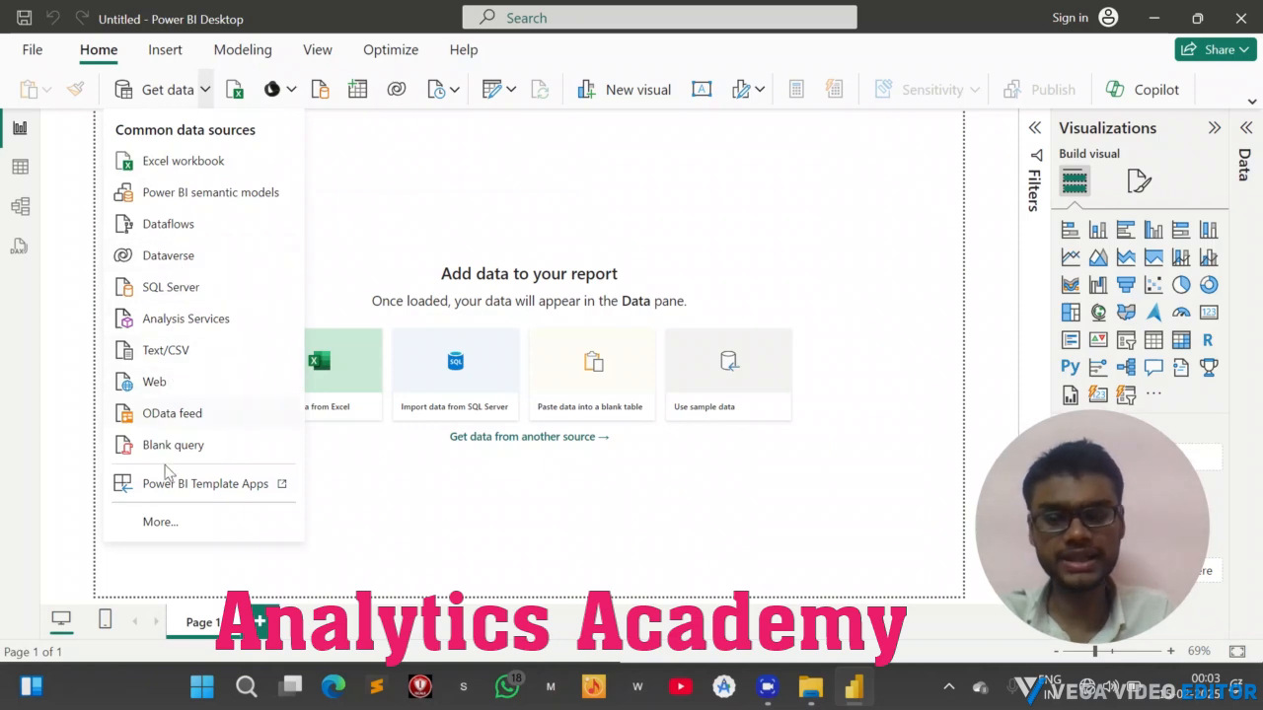
click(160, 523)
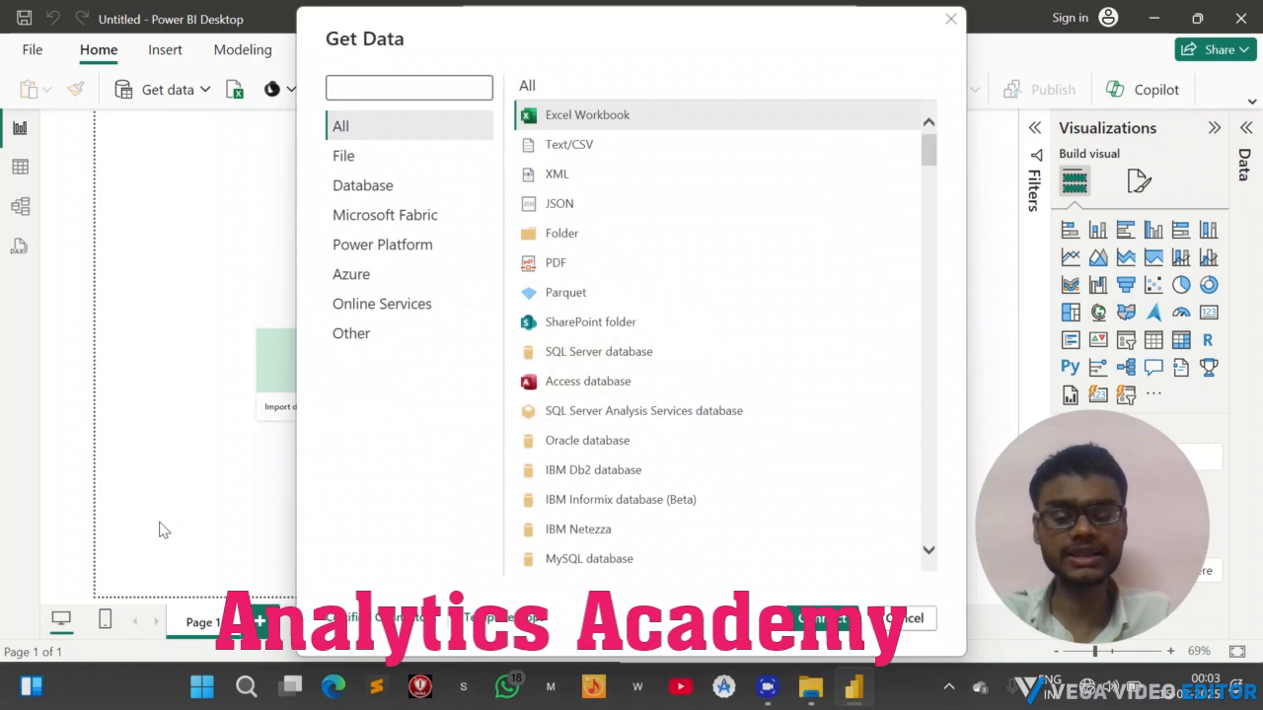
click(916, 619)
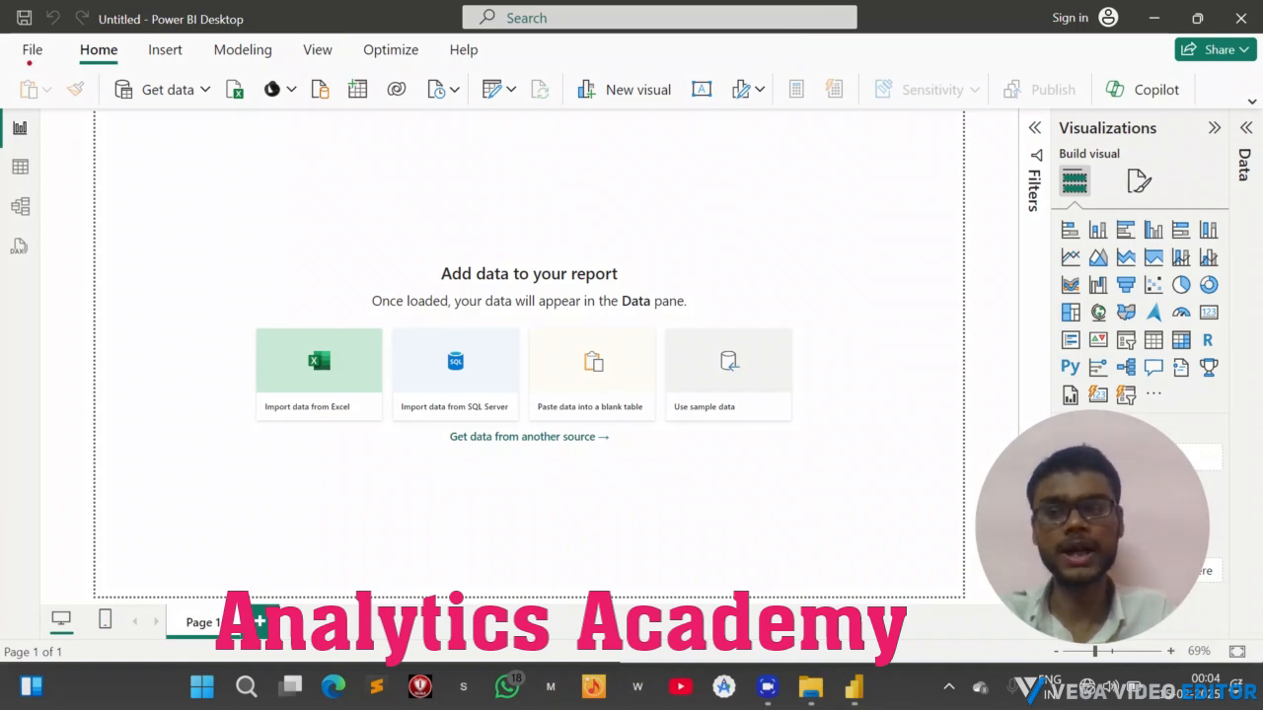
mouse_move(51, 43)
mouse_down()
mouse_move(4, 31)
mouse_move(13, 88)
mouse_move(50, 65)
mouse_move(43, 44)
mouse_up()
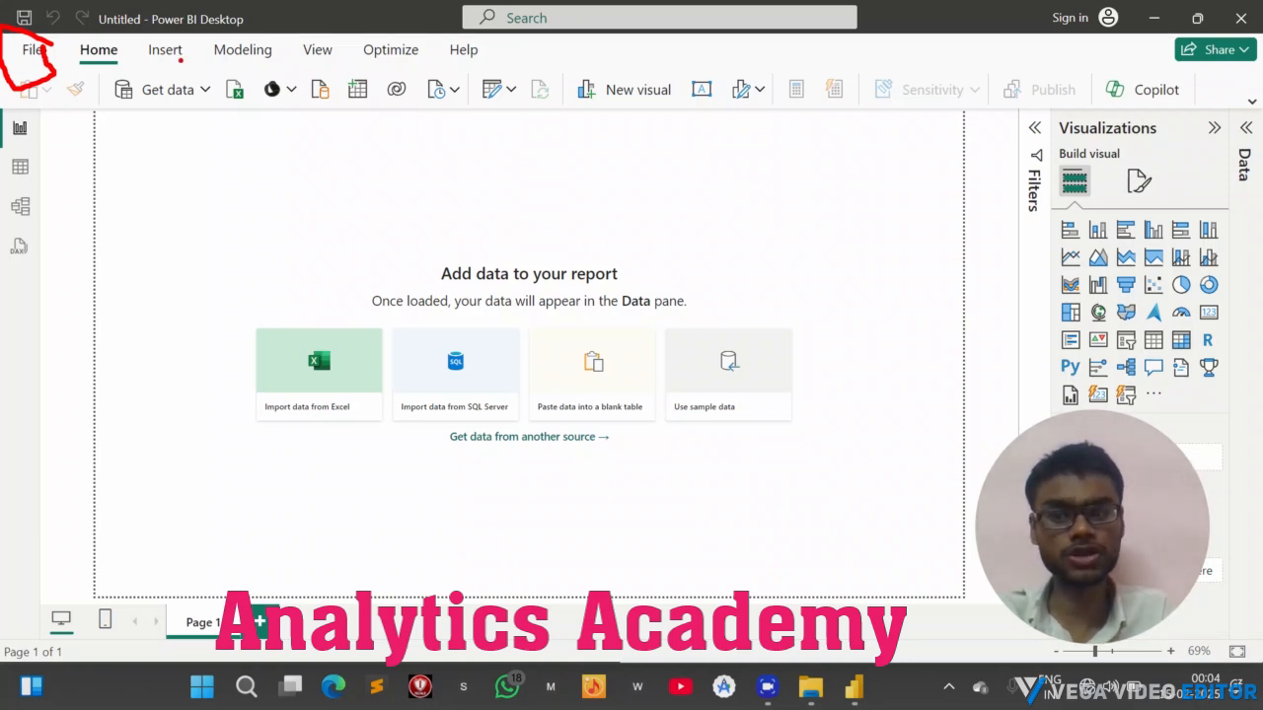
mouse_move(208, 61)
mouse_down()
mouse_move(51, 94)
mouse_move(258, 87)
mouse_move(148, 73)
mouse_move(157, 67)
mouse_up()
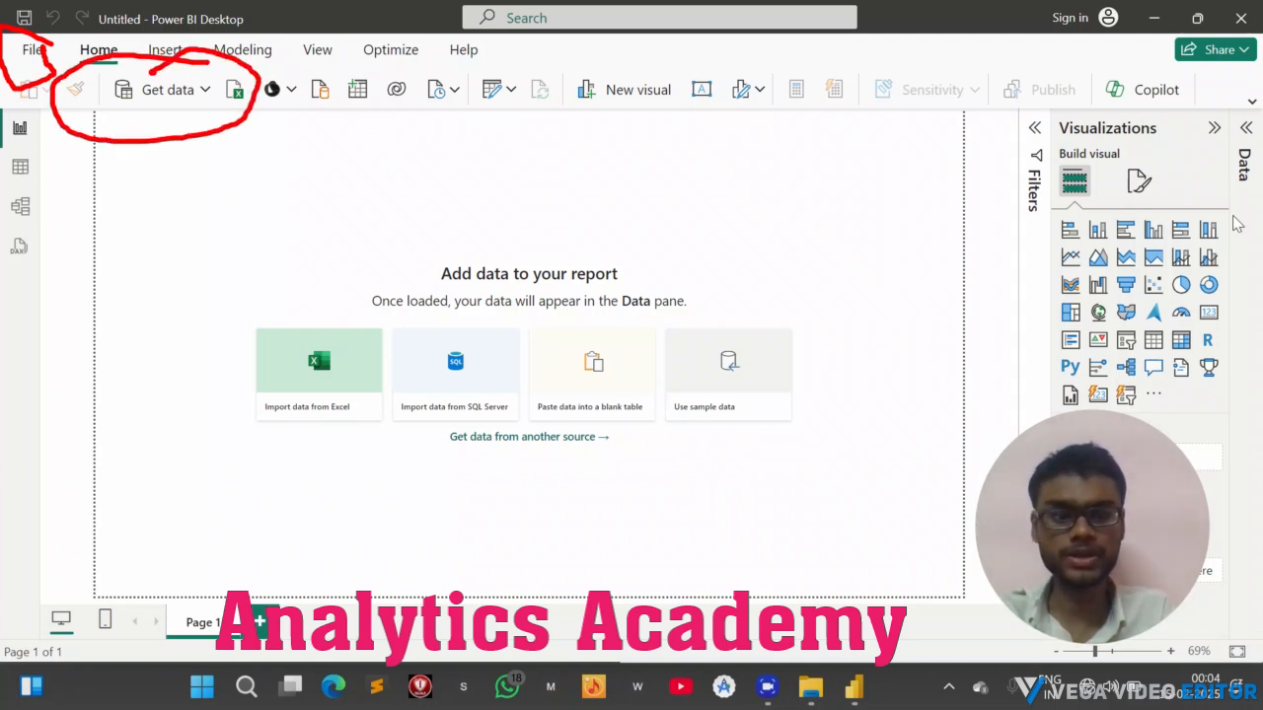
click(1200, 242)
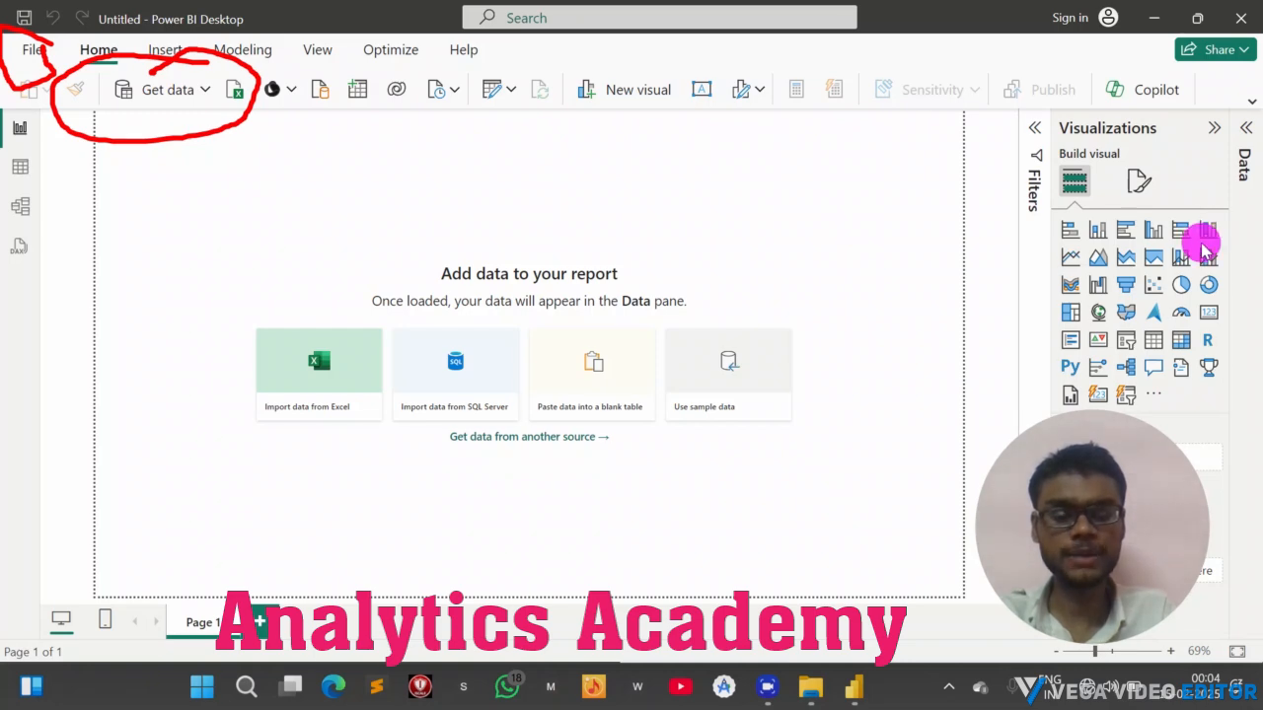
mouse_move(200, 82)
mouse_down()
mouse_move(181, 58)
mouse_move(31, 100)
mouse_move(249, 145)
mouse_up()
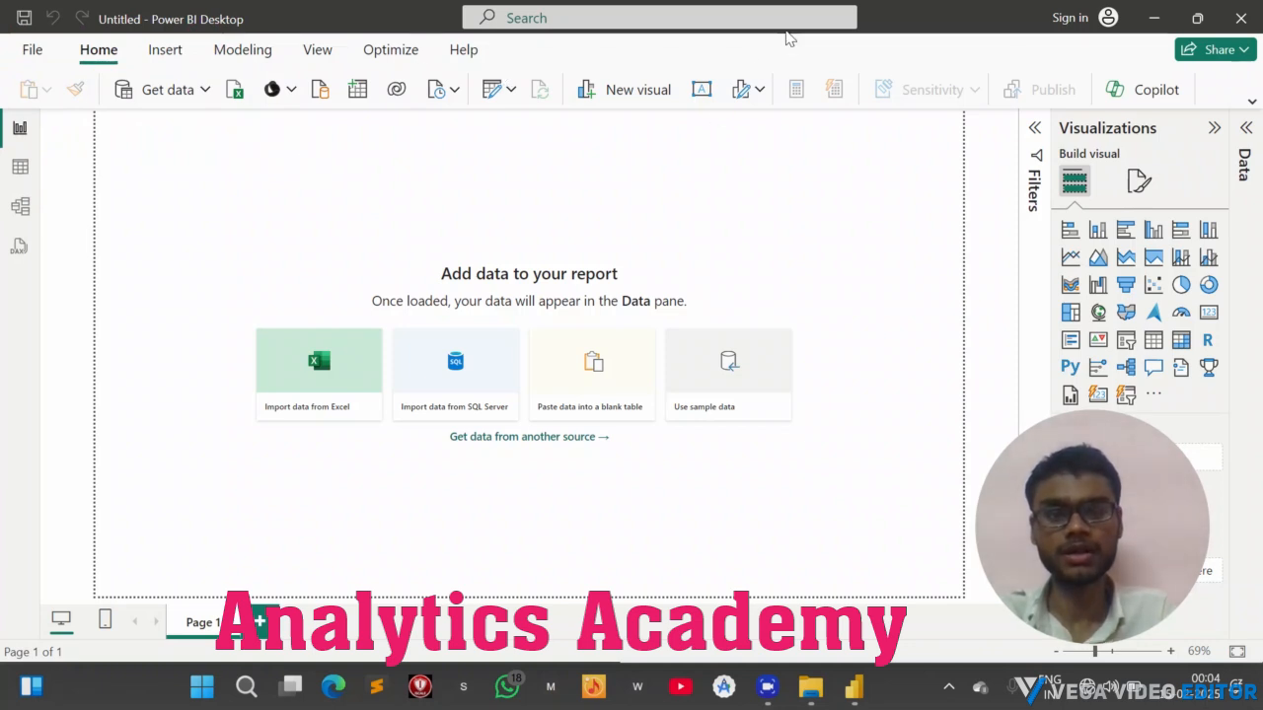
Look through the recently opened report files available for opening and return to the blank report
click(31, 52)
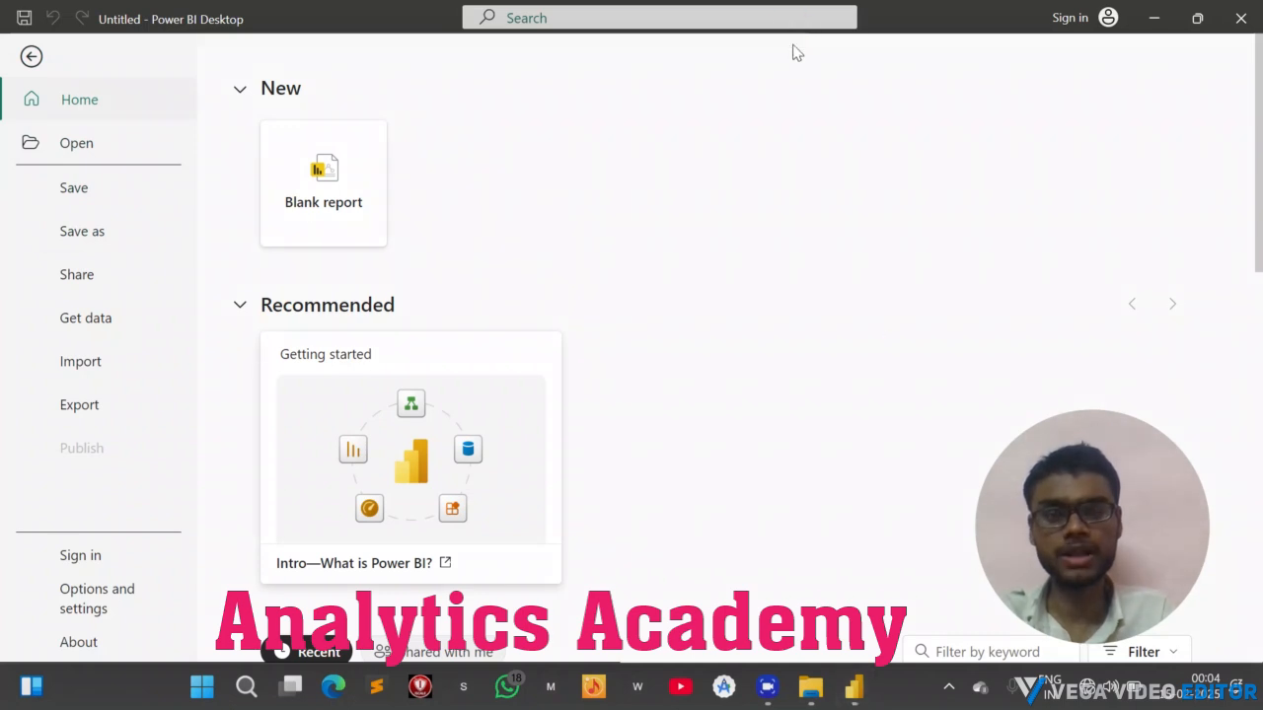
mouse_move(118, 111)
mouse_down()
mouse_move(10, 126)
mouse_move(47, 176)
mouse_move(130, 102)
mouse_move(79, 133)
mouse_up()
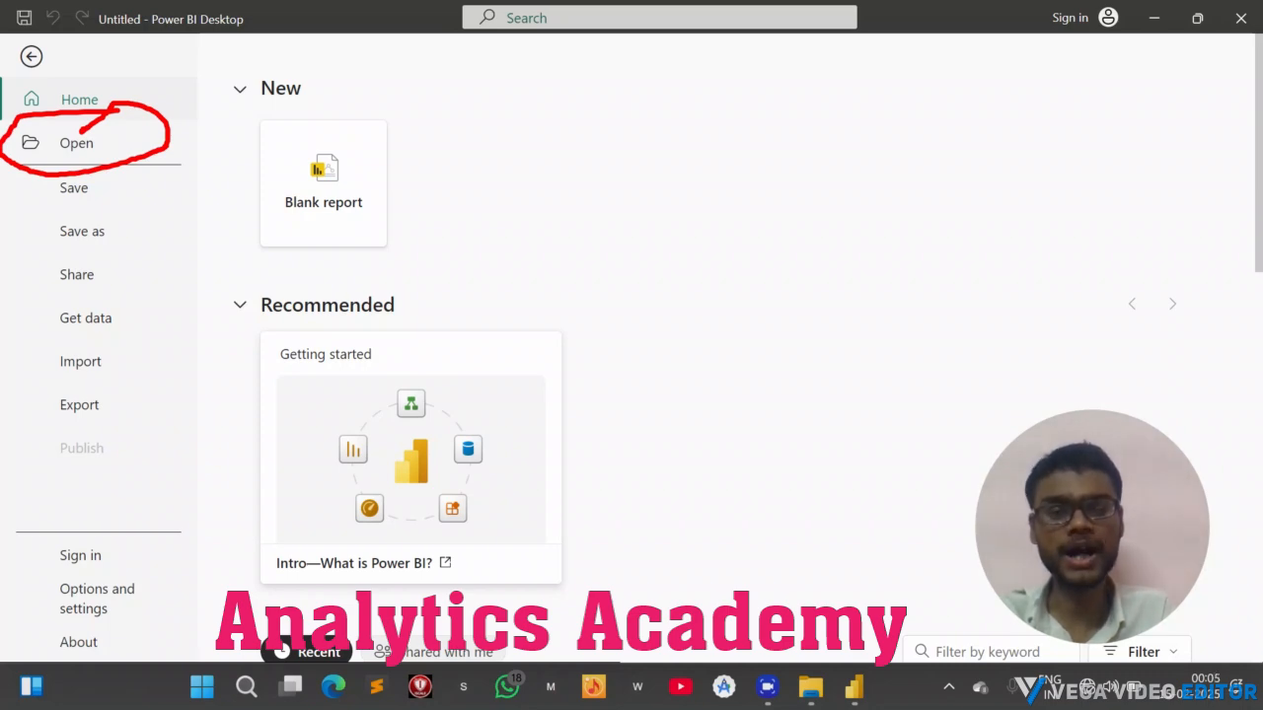
click(776, 38)
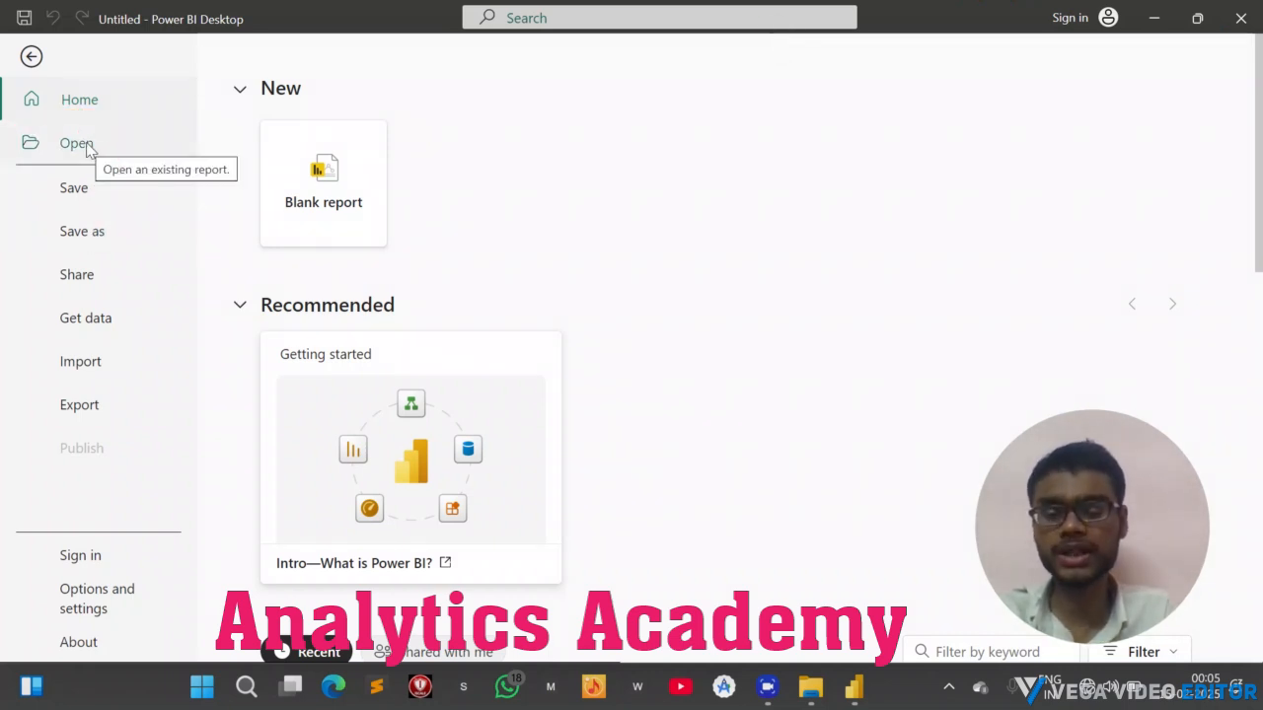
click(87, 146)
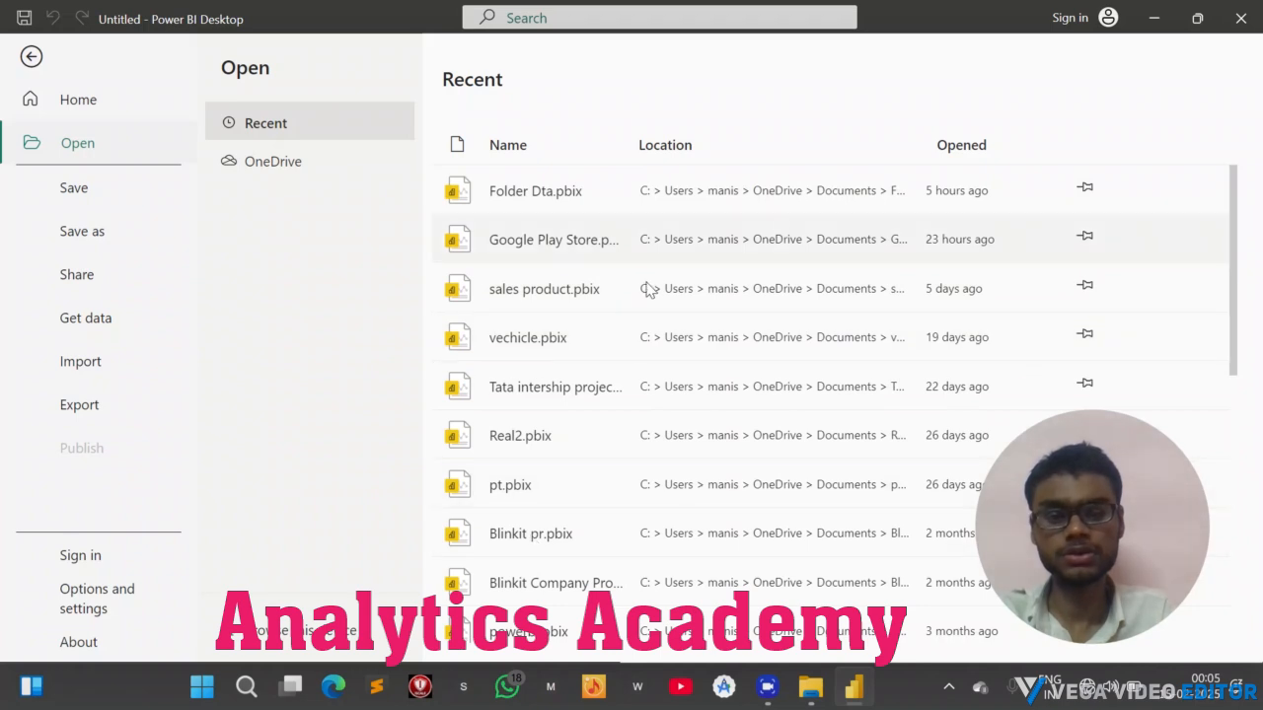
scroll(736, 416, down, 3)
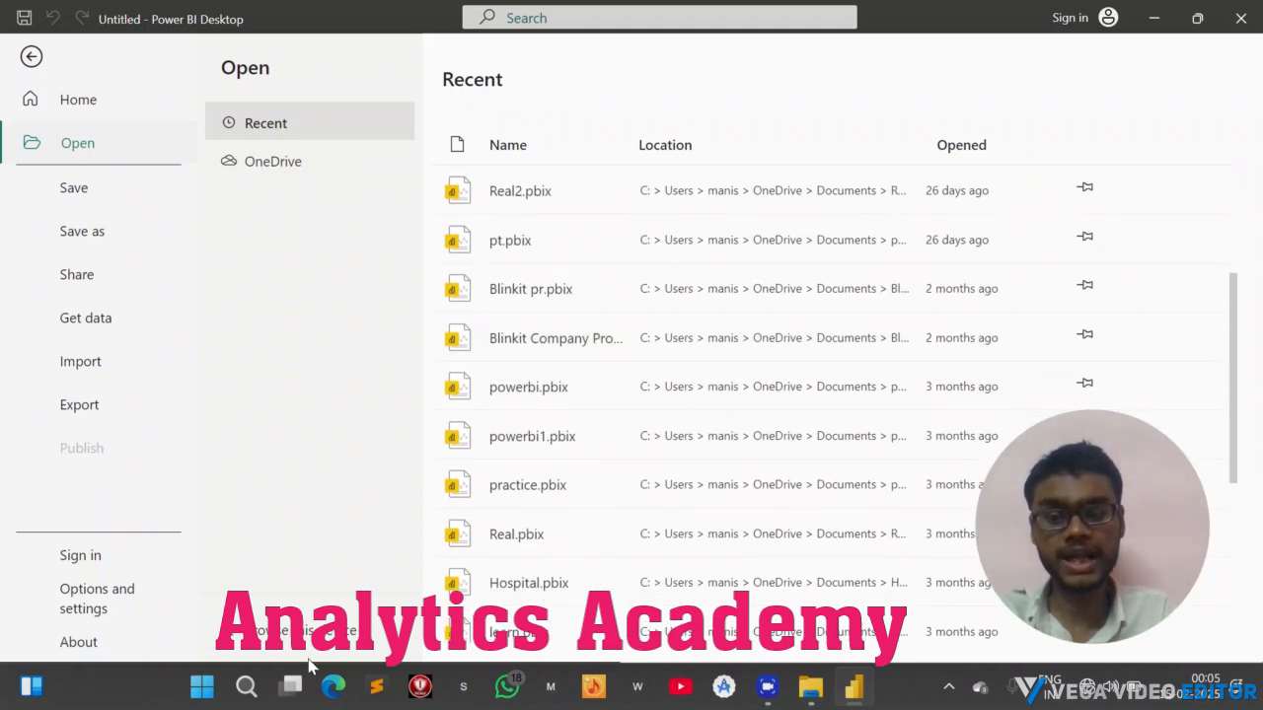
click(780, 24)
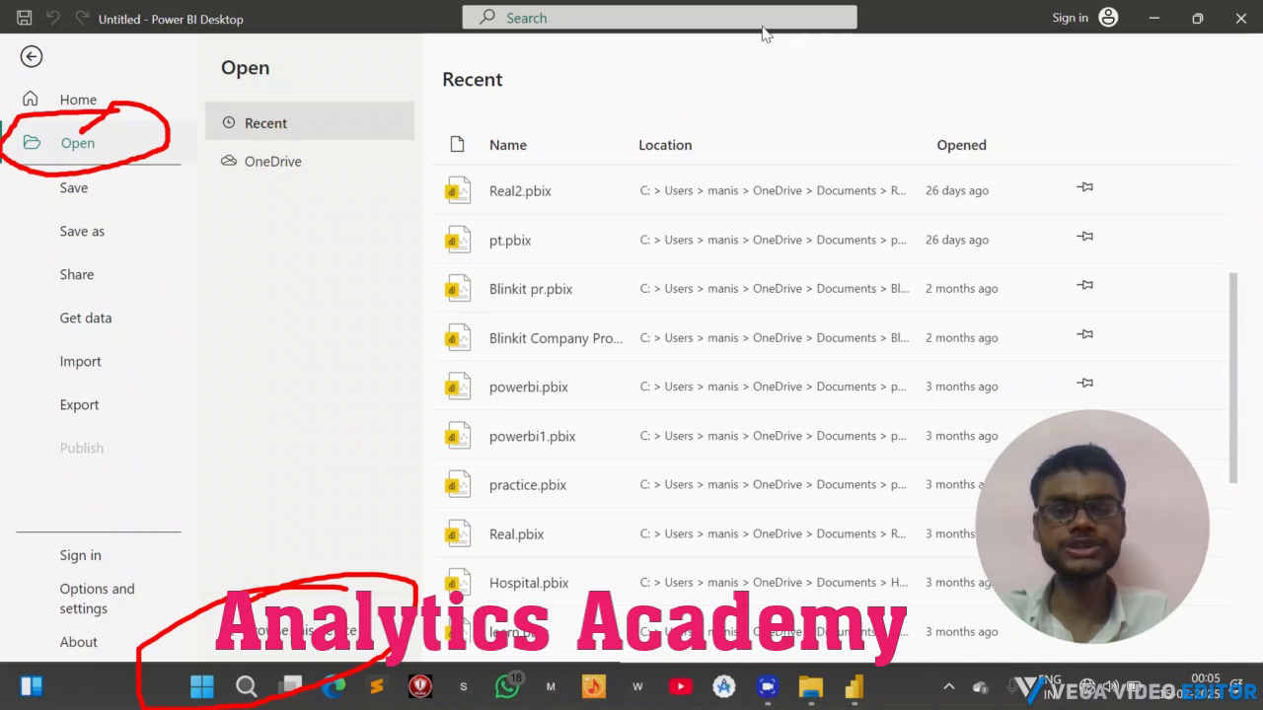
key(Escape)
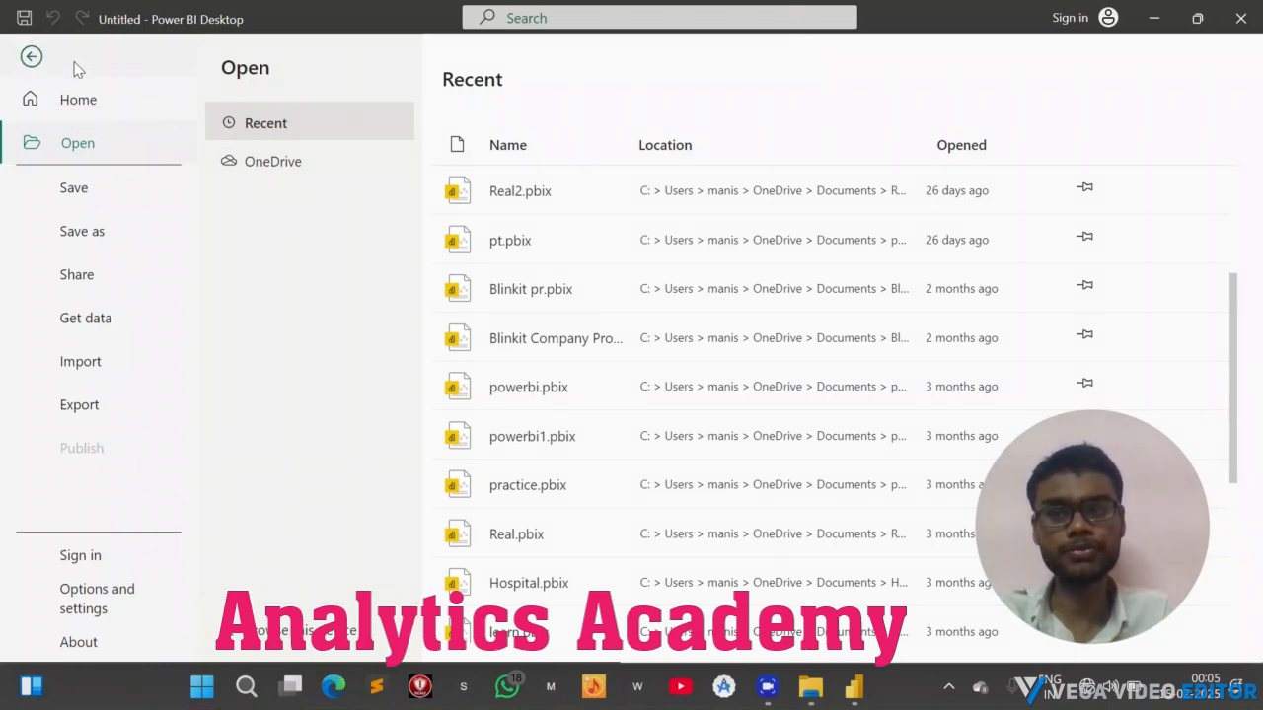
click(34, 58)
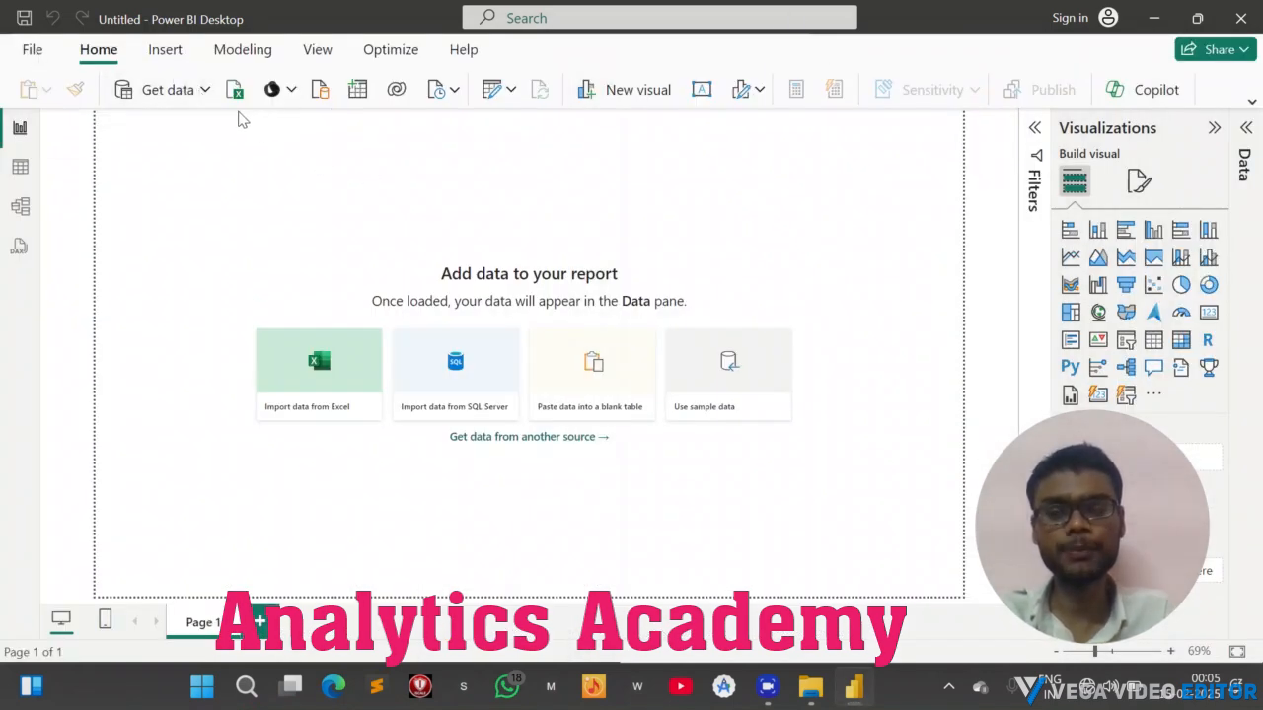
Open the complete list of data sources for importing data
click(204, 90)
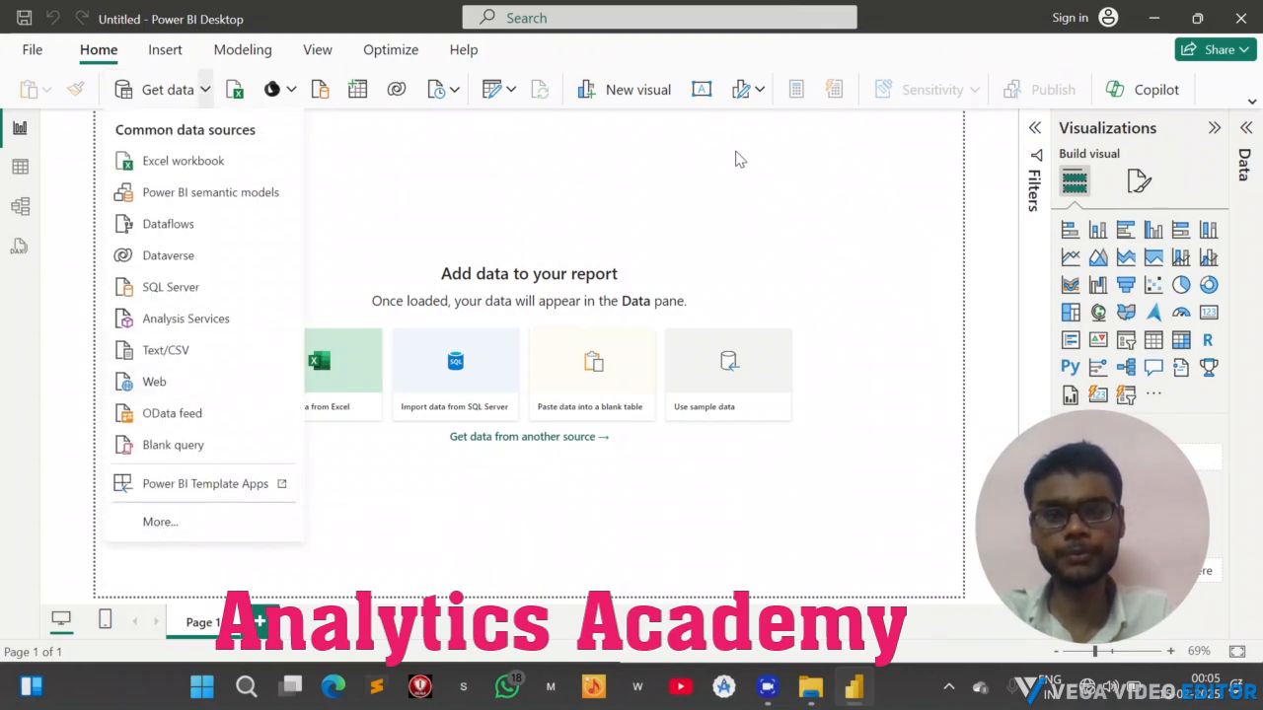
click(158, 521)
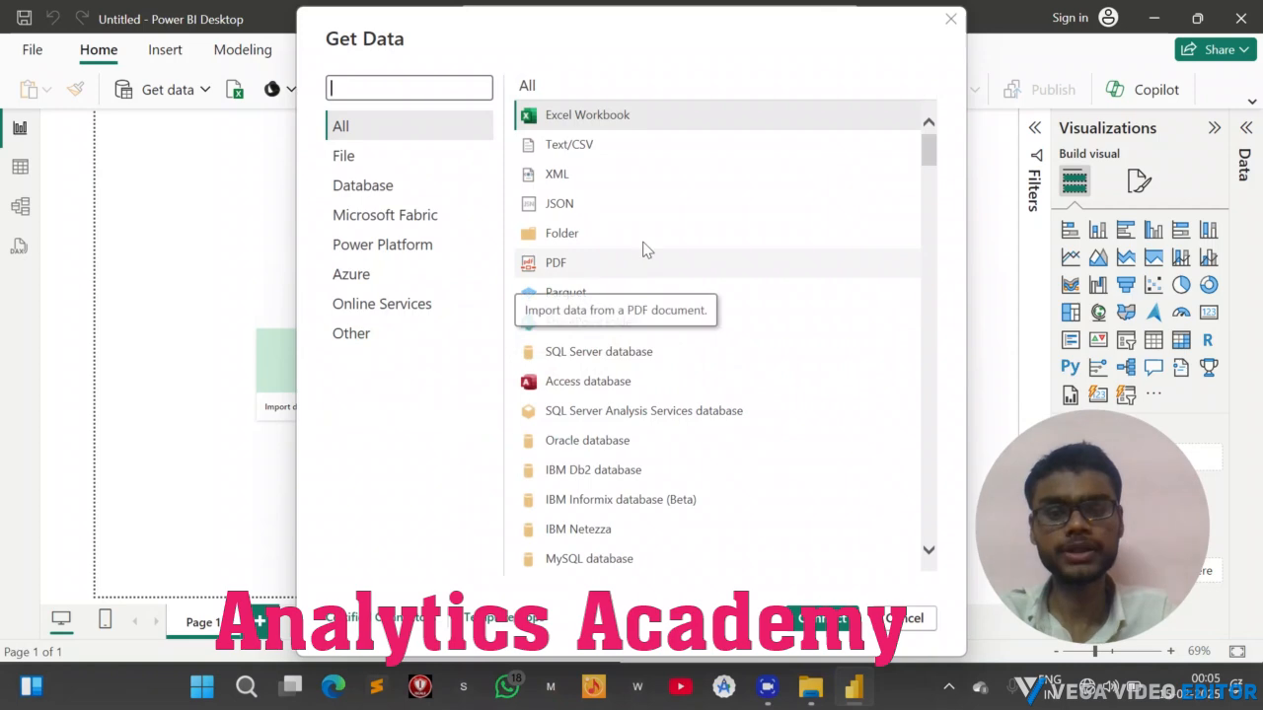
click(784, 29)
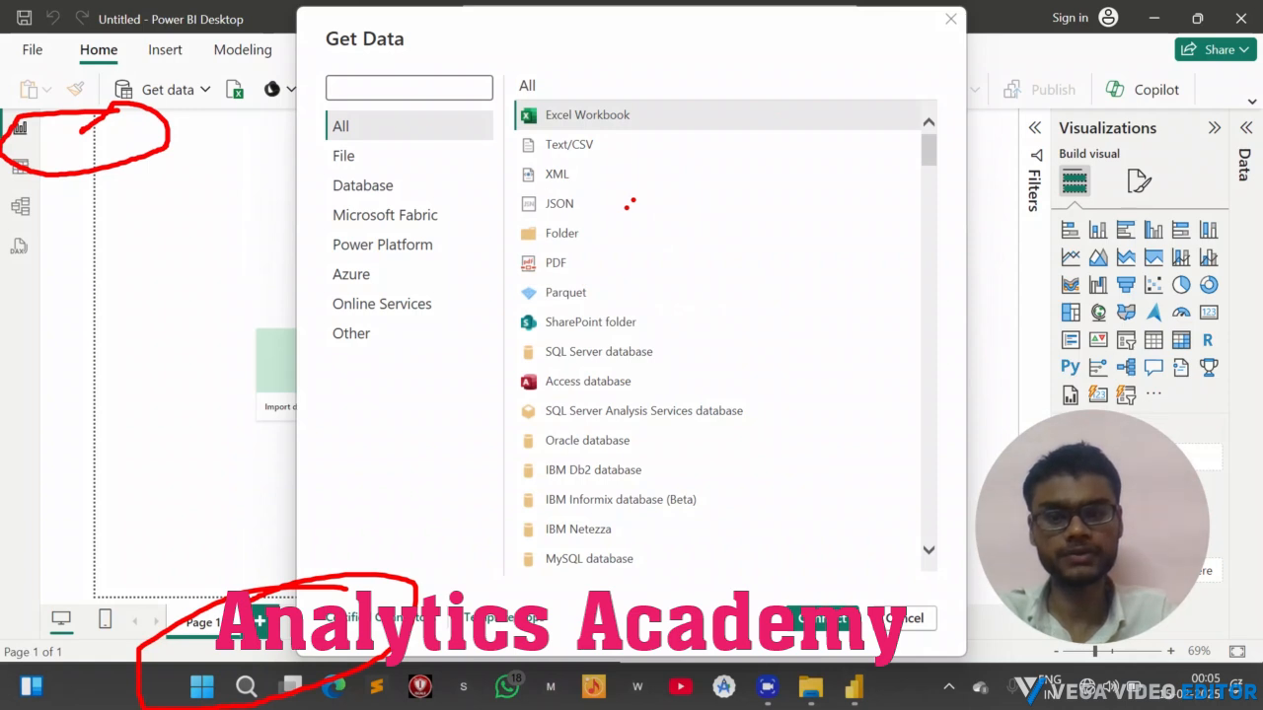
mouse_move(627, 205)
mouse_down()
mouse_move(494, 224)
mouse_move(503, 261)
mouse_move(659, 255)
mouse_move(602, 193)
mouse_move(549, 211)
mouse_up()
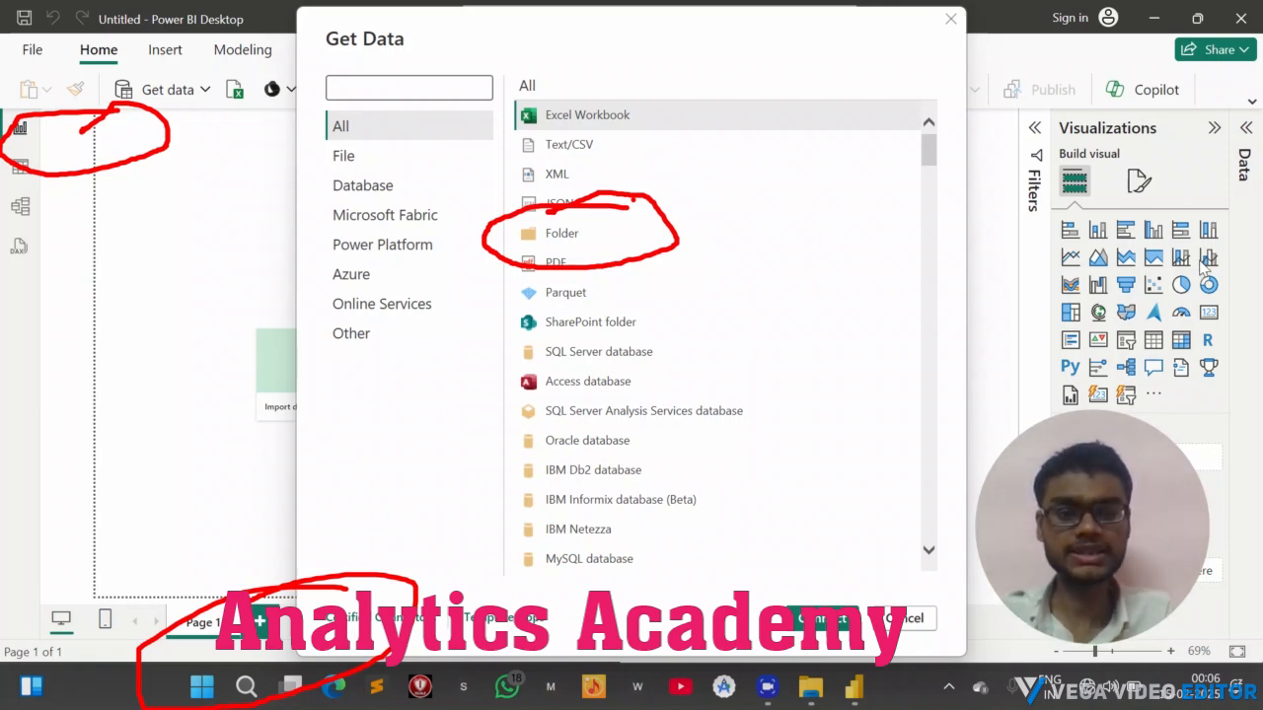
click(601, 198)
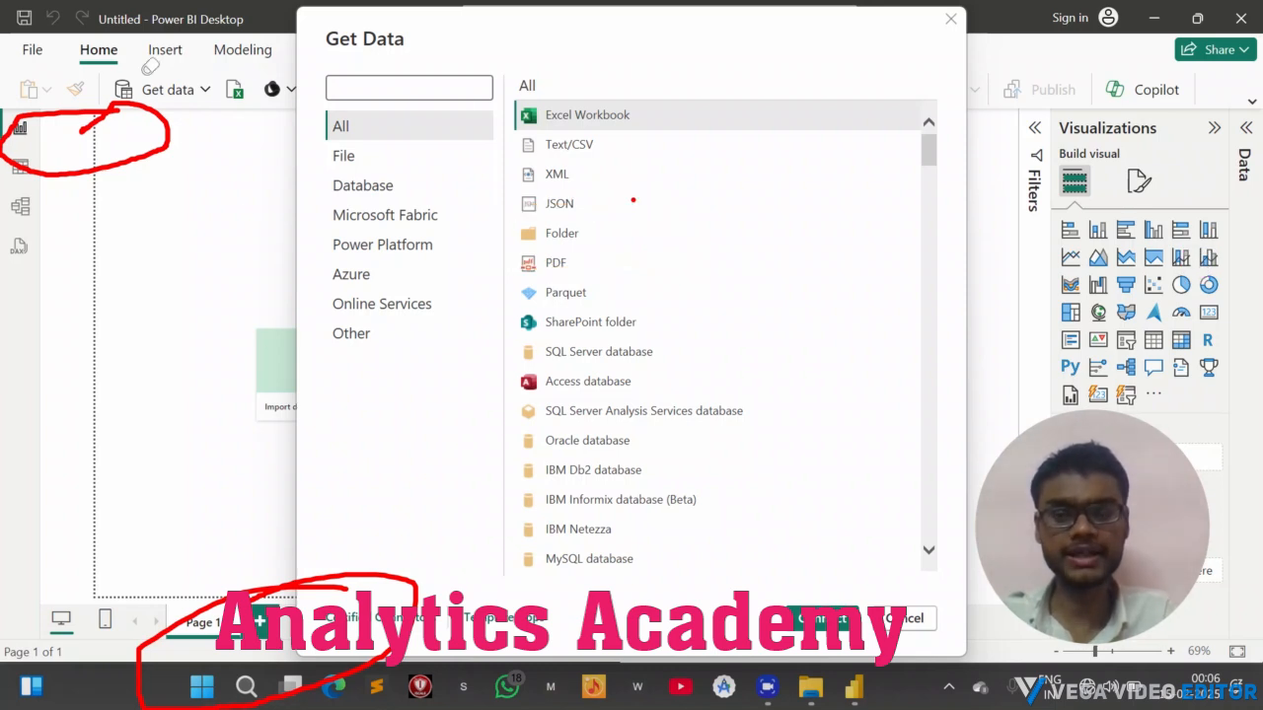
click(166, 130)
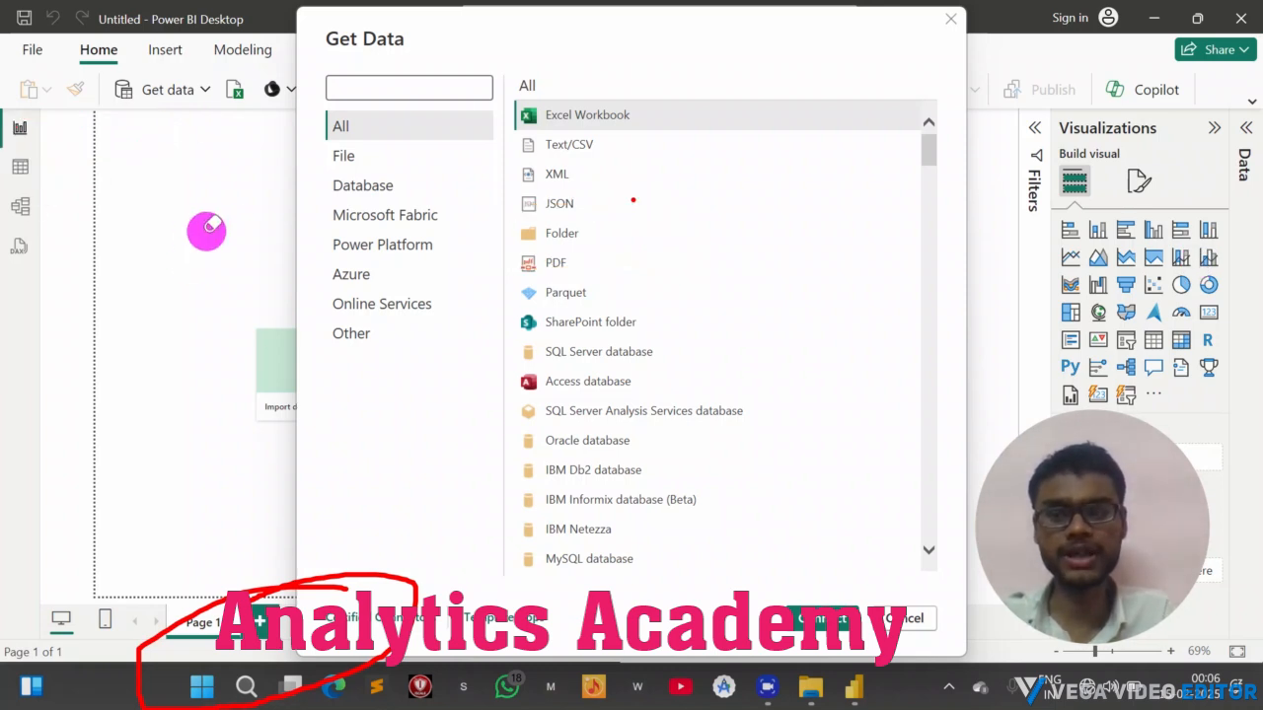
click(291, 562)
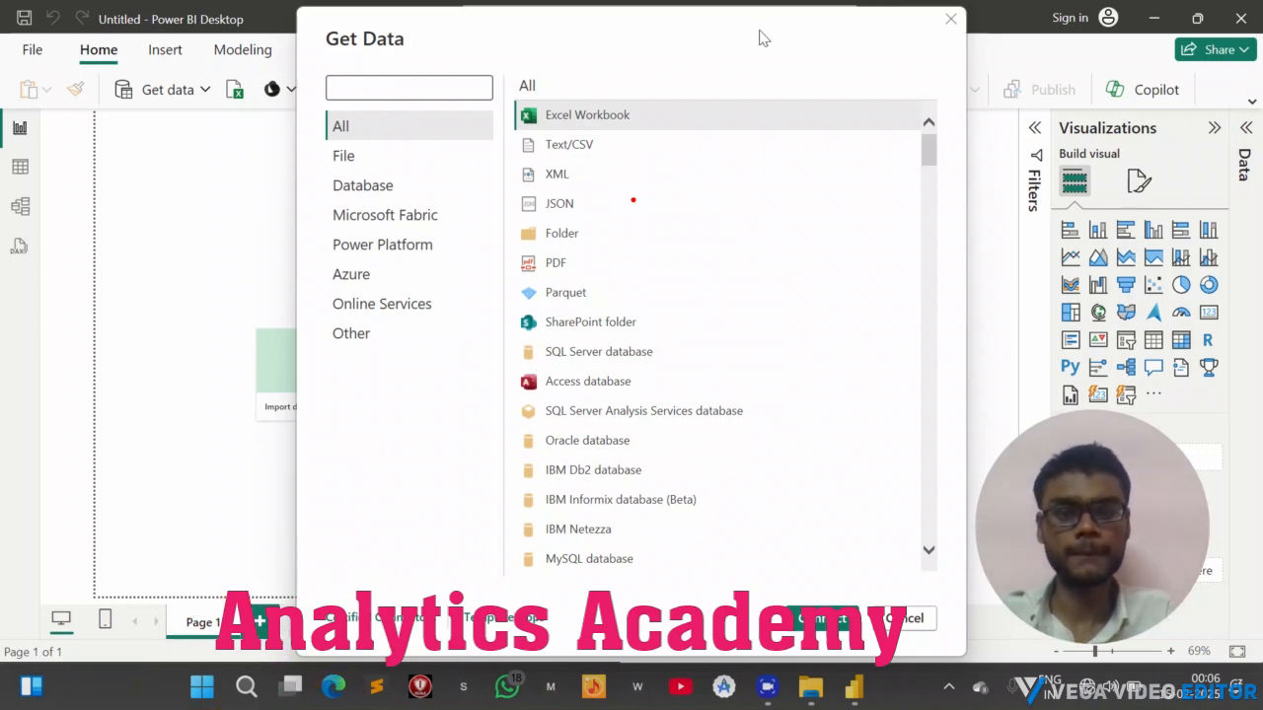
Choose Folder as the data source and connect to it
click(555, 239)
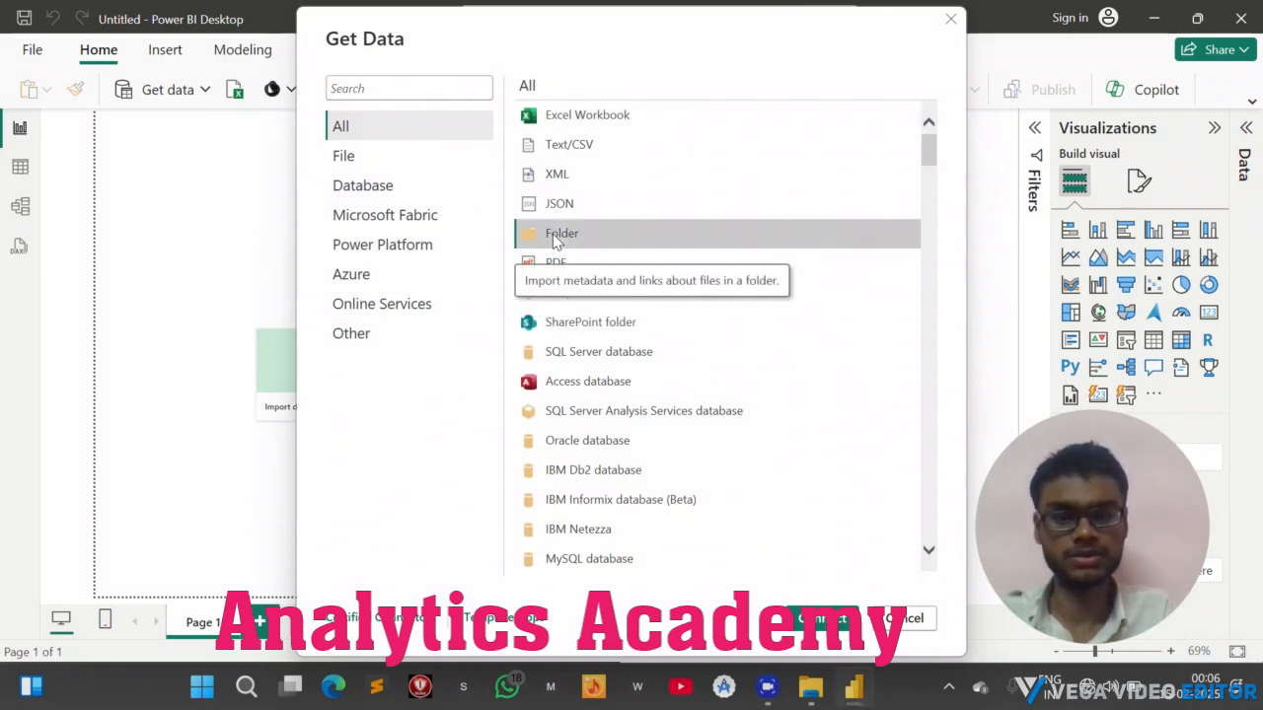
click(851, 608)
click(817, 620)
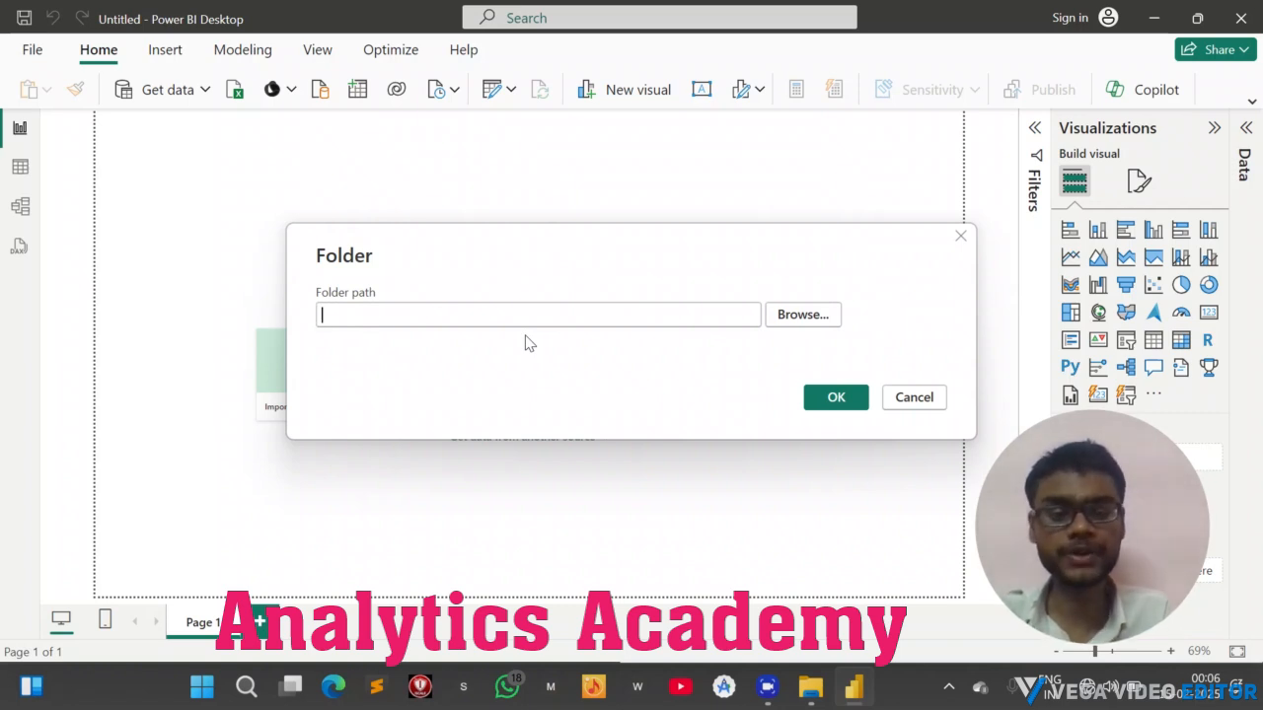
Set the folder path to the powerbi folder inside Downloads and load the preview of its files
click(805, 318)
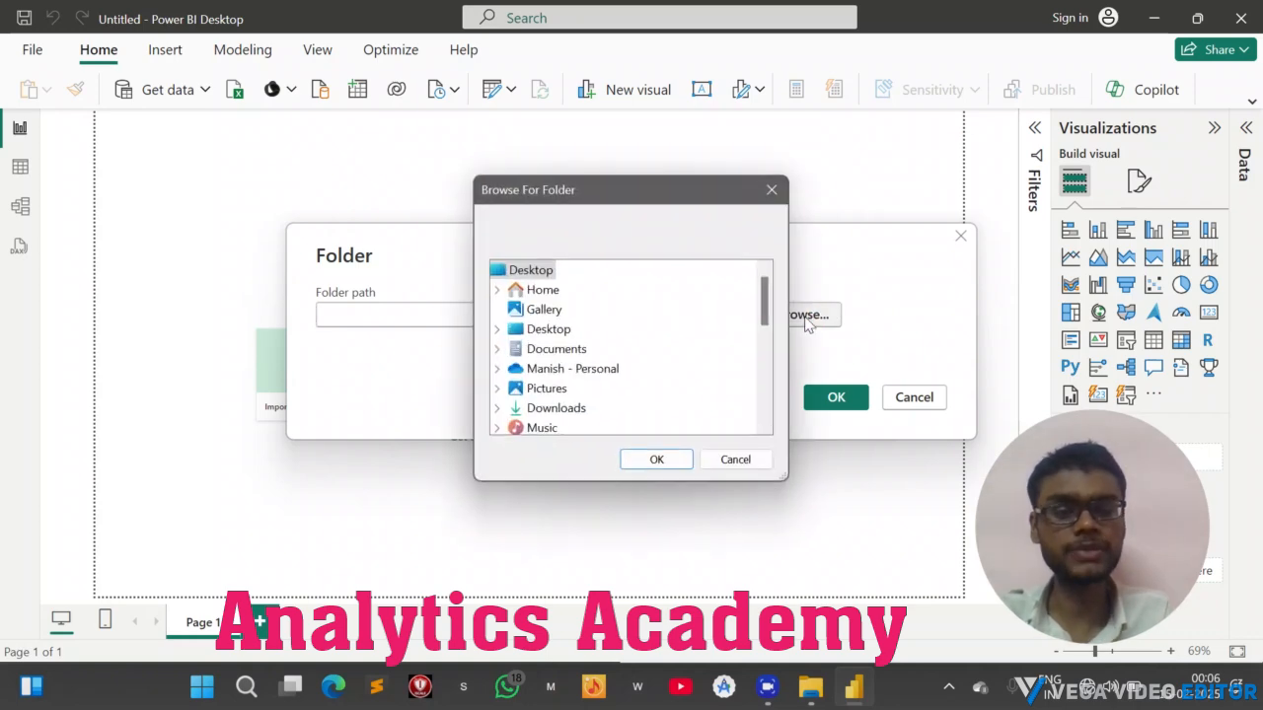
double_click(541, 407)
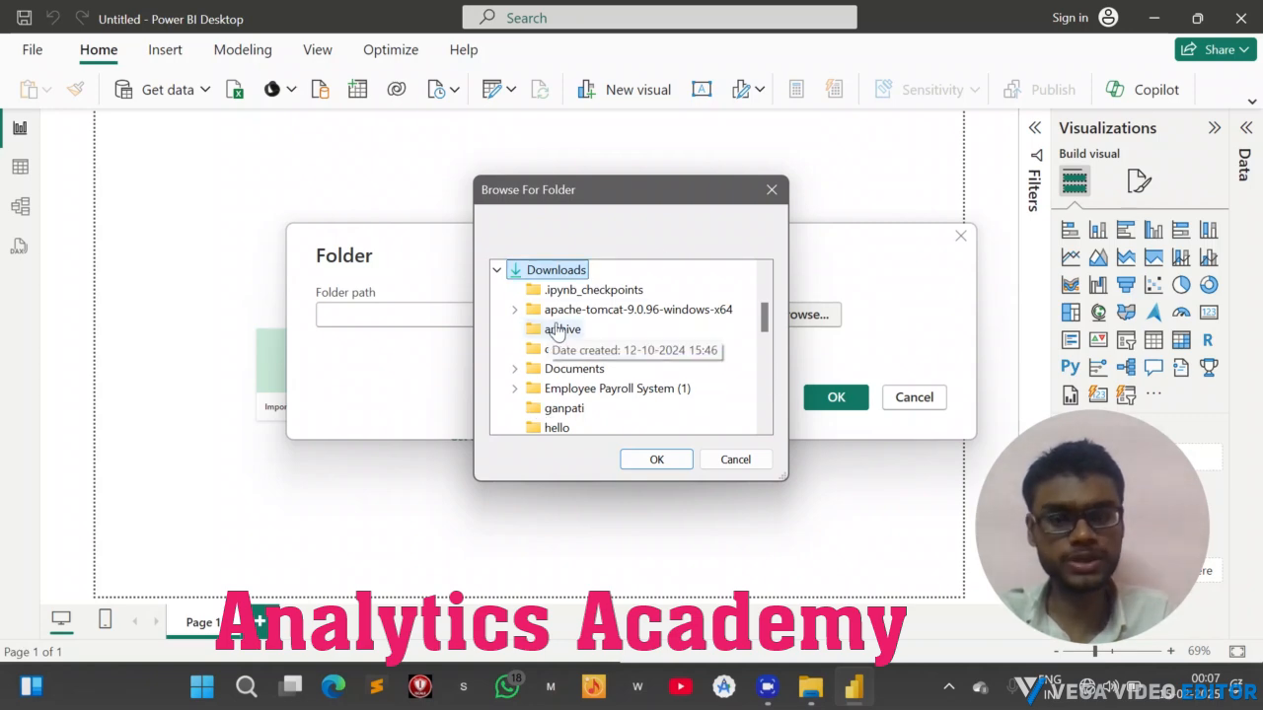
click(568, 407)
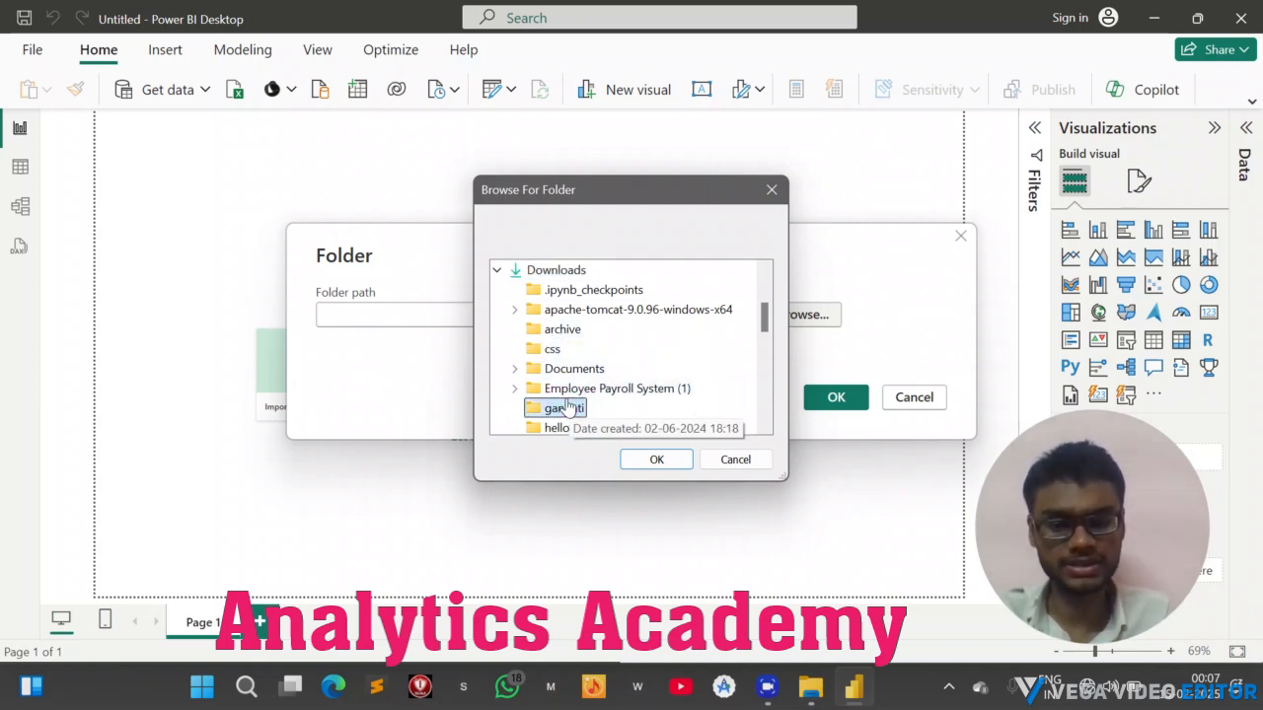
key(Down)
key(Down)
key(Down)
key(Down)
key(Down)
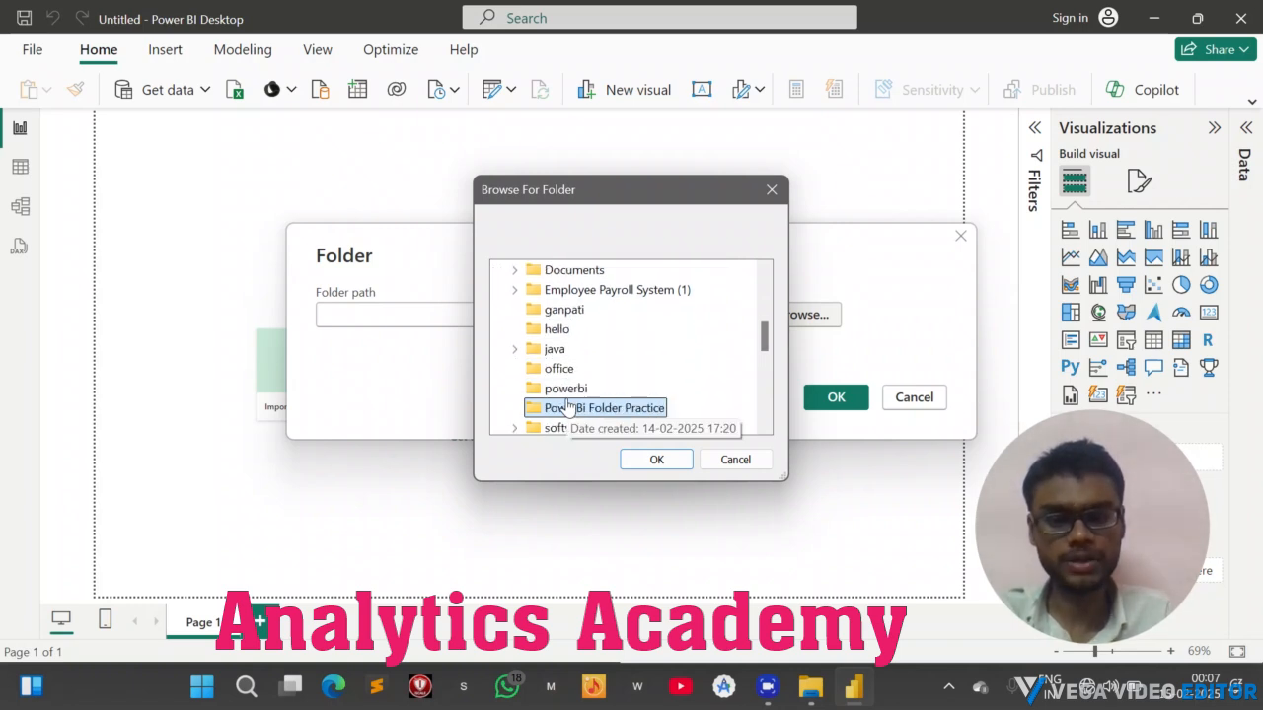
key(Up)
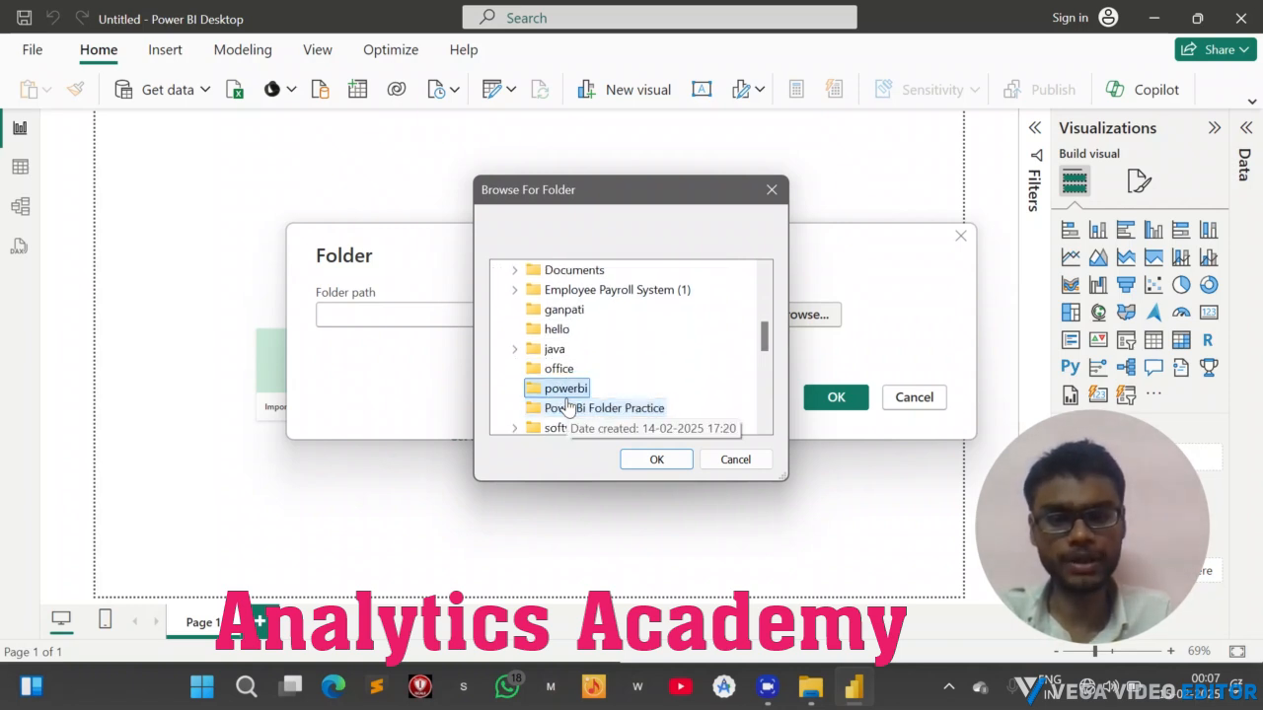
click(657, 459)
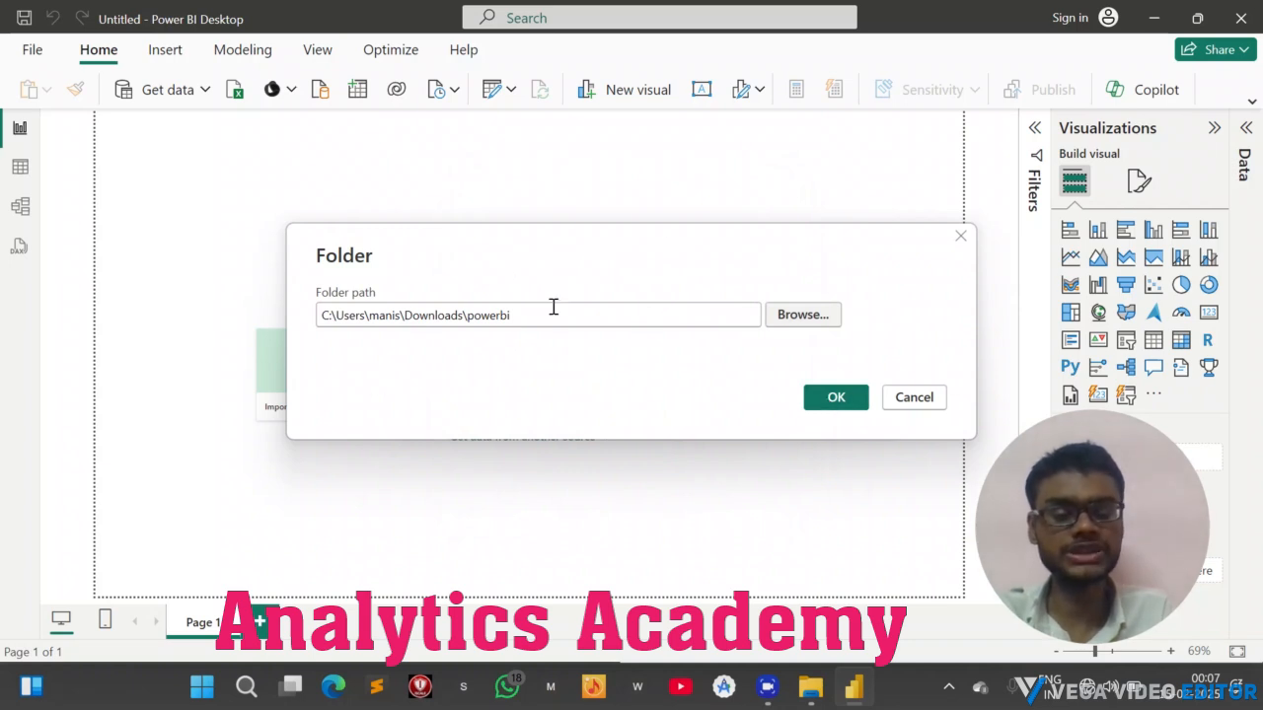
click(838, 399)
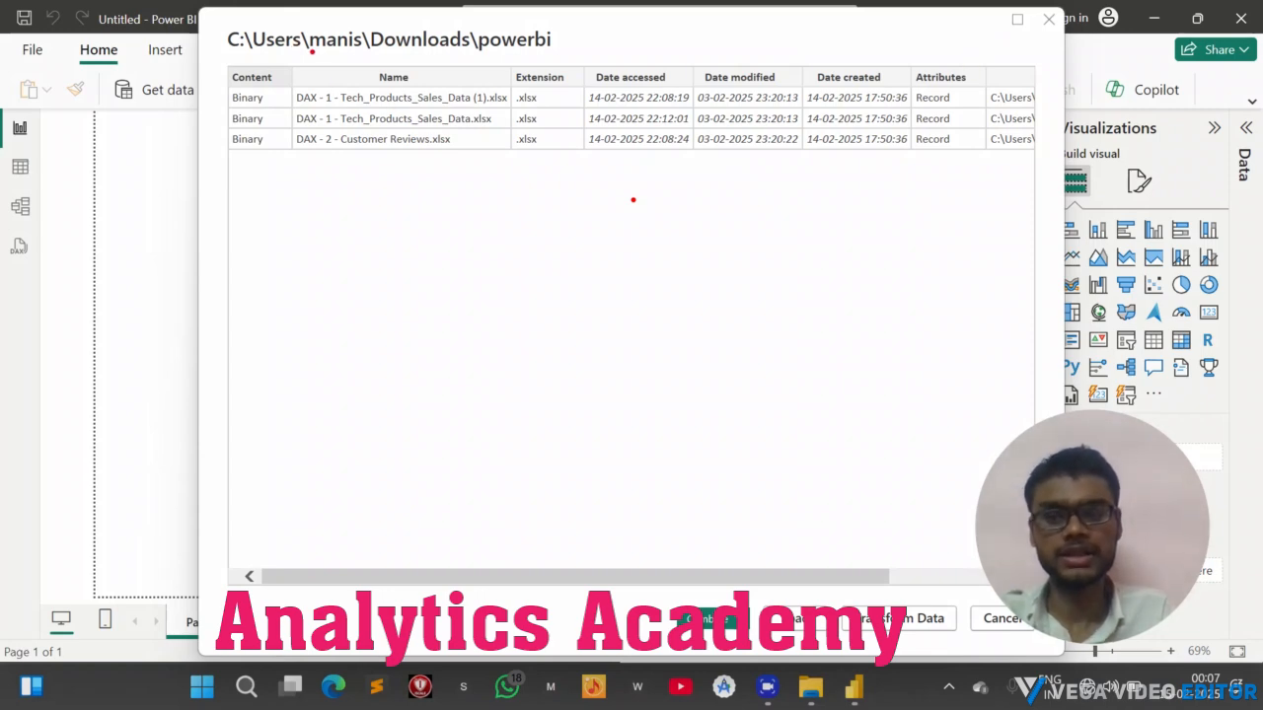
mouse_move(314, 53)
mouse_down()
mouse_move(241, 43)
mouse_move(217, 73)
mouse_move(213, 138)
mouse_move(259, 179)
mouse_move(308, 89)
mouse_move(302, 45)
mouse_up()
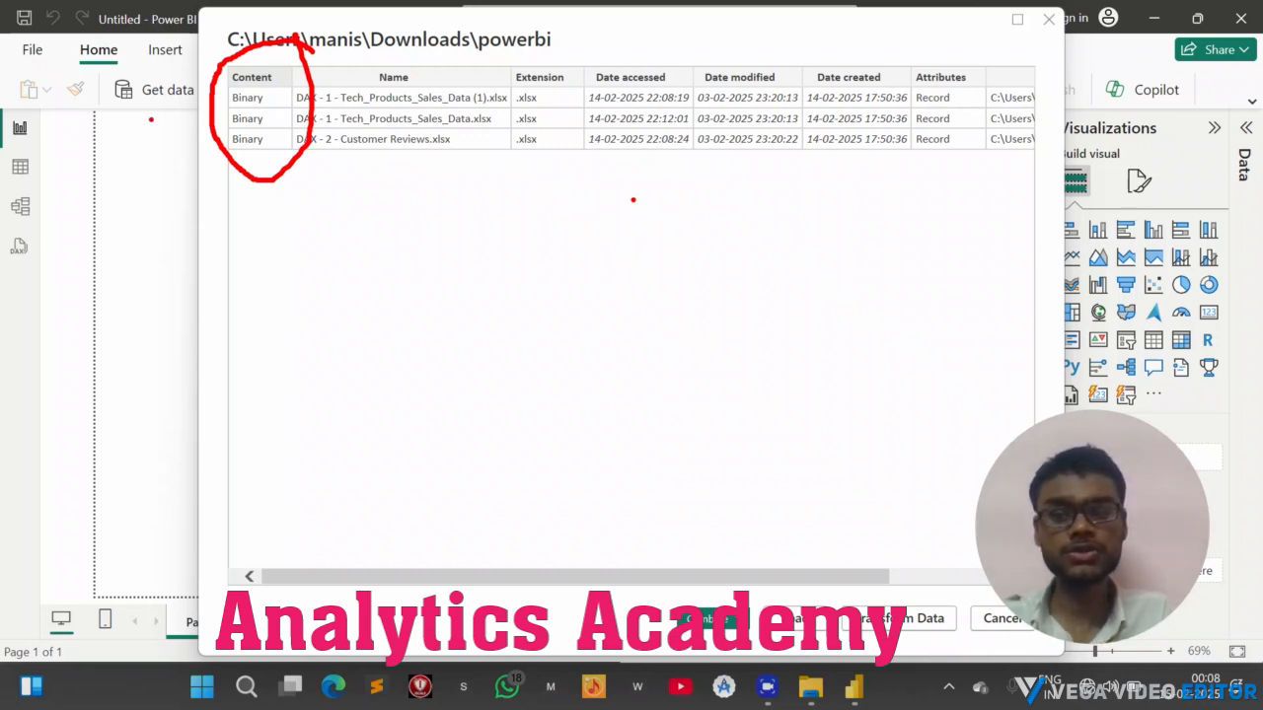
mouse_move(280, 68)
mouse_down()
mouse_move(210, 54)
mouse_move(189, 161)
mouse_move(311, 97)
mouse_move(278, 61)
mouse_move(122, 126)
mouse_move(144, 215)
mouse_move(301, 91)
mouse_move(211, 49)
mouse_up()
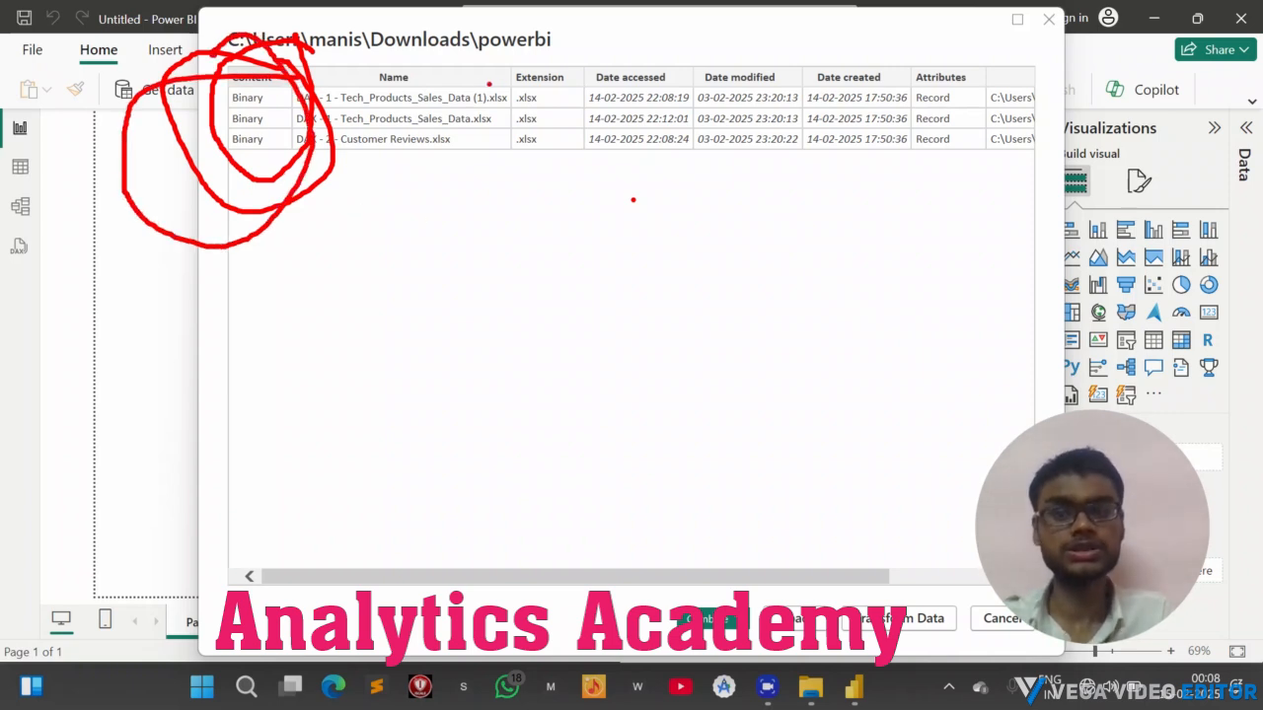
mouse_move(487, 70)
mouse_down()
mouse_move(434, 50)
mouse_move(298, 71)
mouse_move(266, 158)
mouse_move(332, 178)
mouse_up()
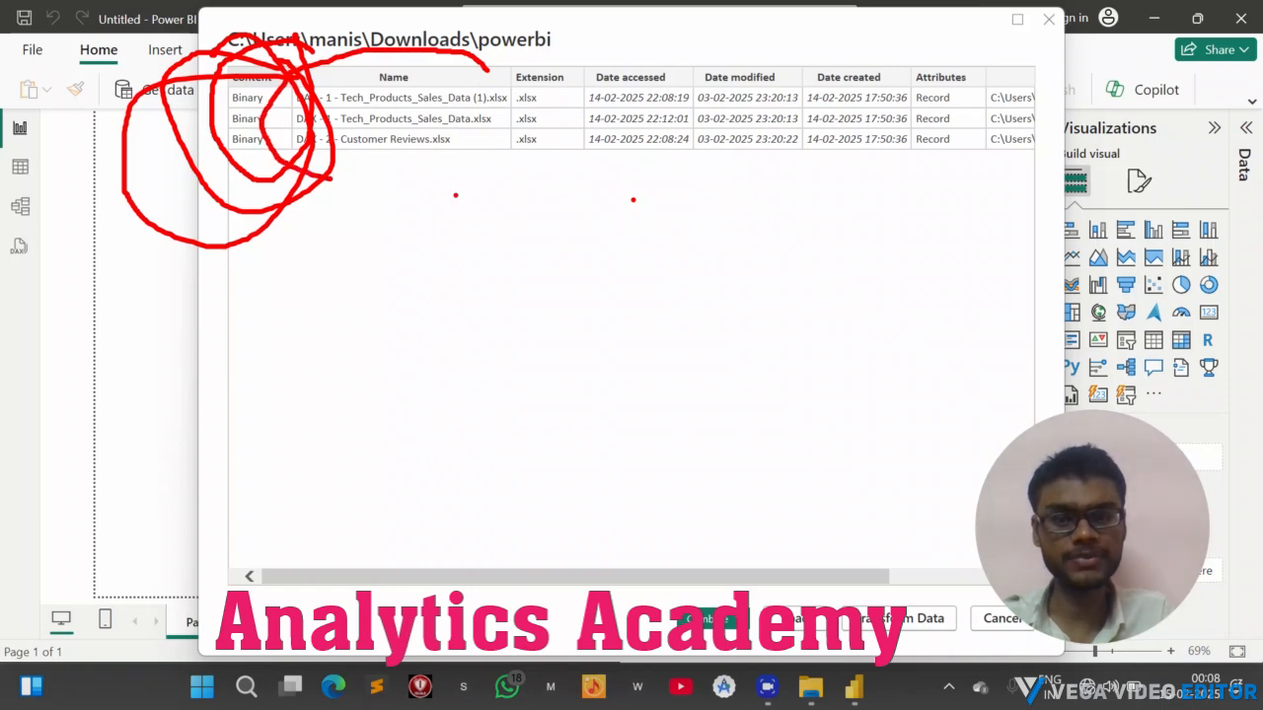
click(777, 18)
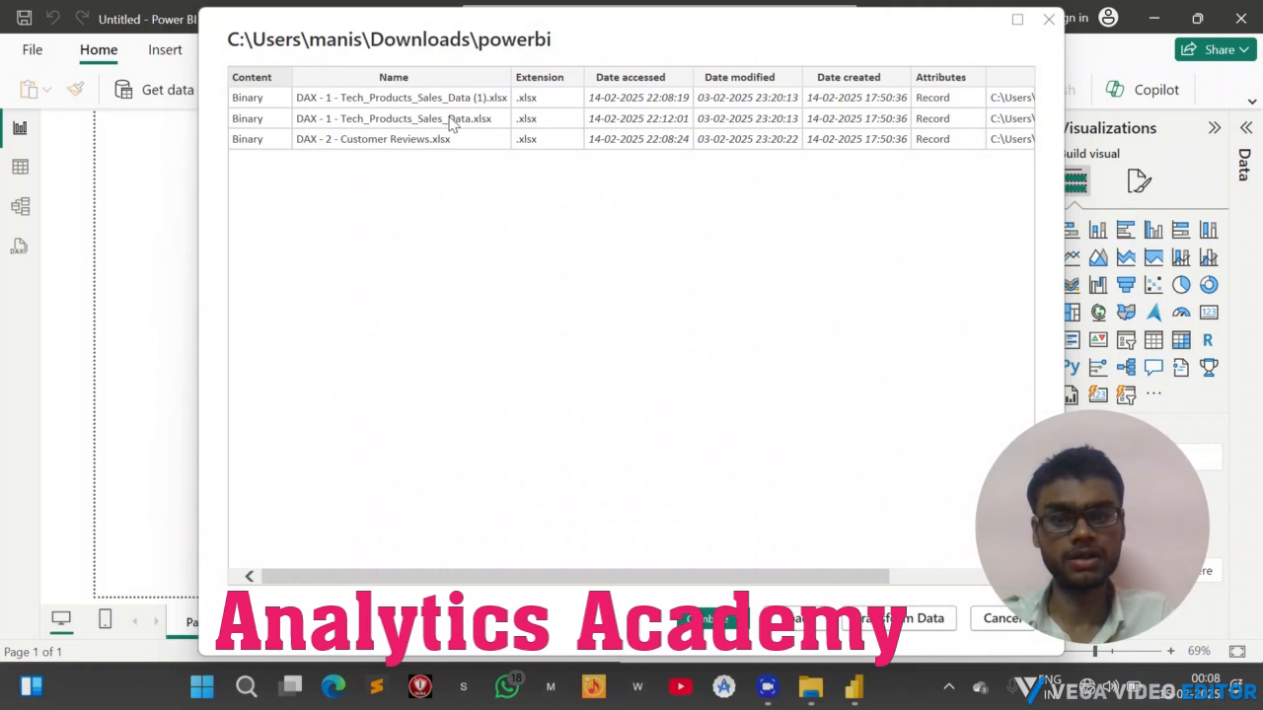
click(780, 35)
key(ctrl+z)
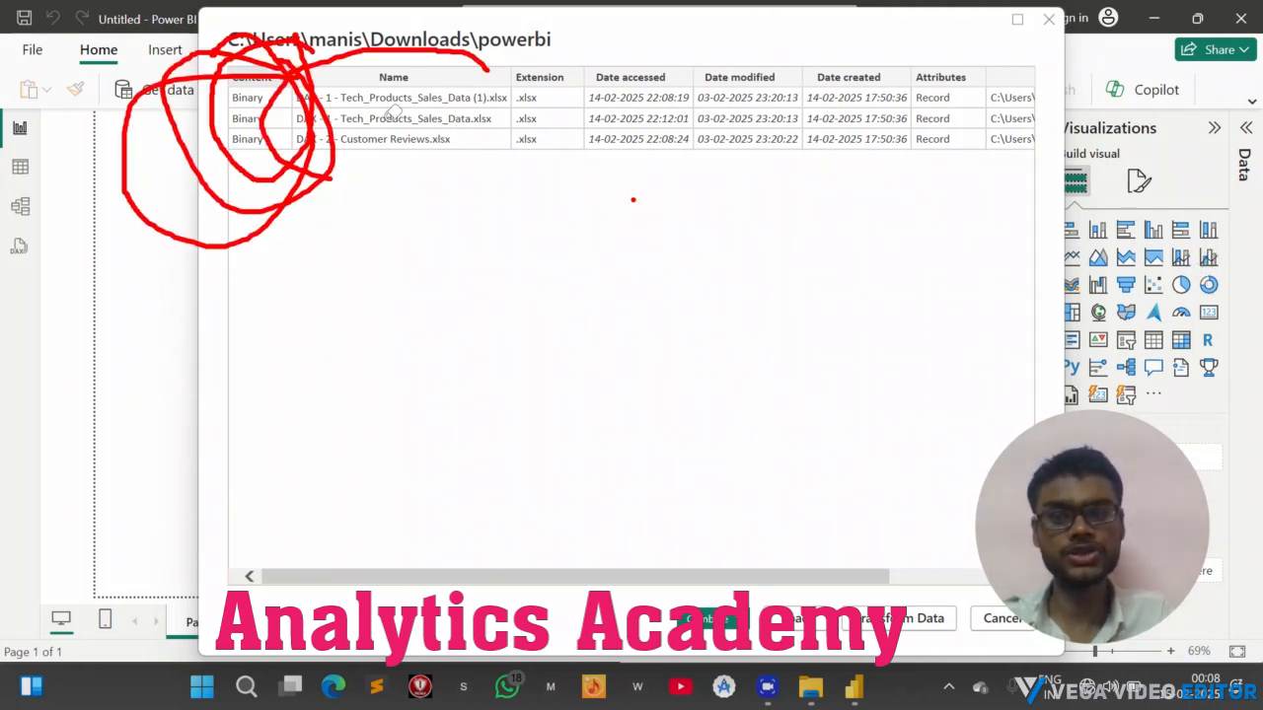
click(238, 97)
mouse_move(234, 102)
mouse_down()
mouse_move(287, 32)
mouse_move(344, 113)
mouse_up()
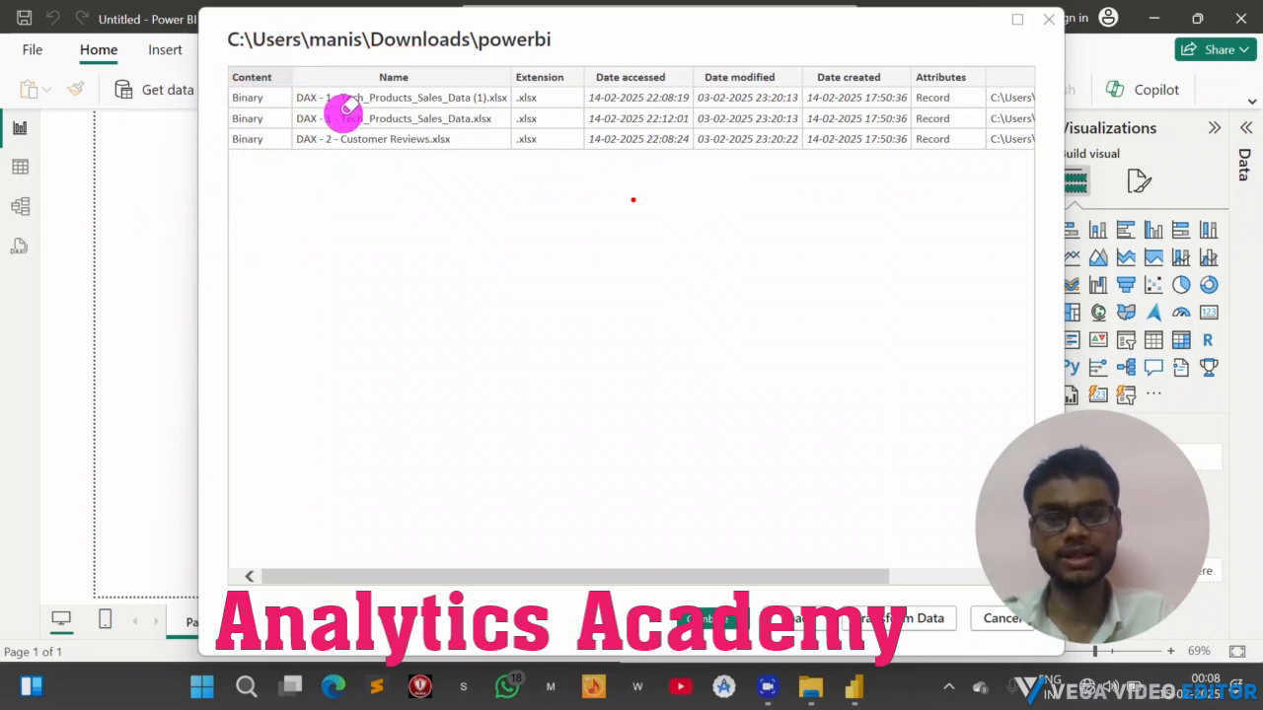
click(775, 31)
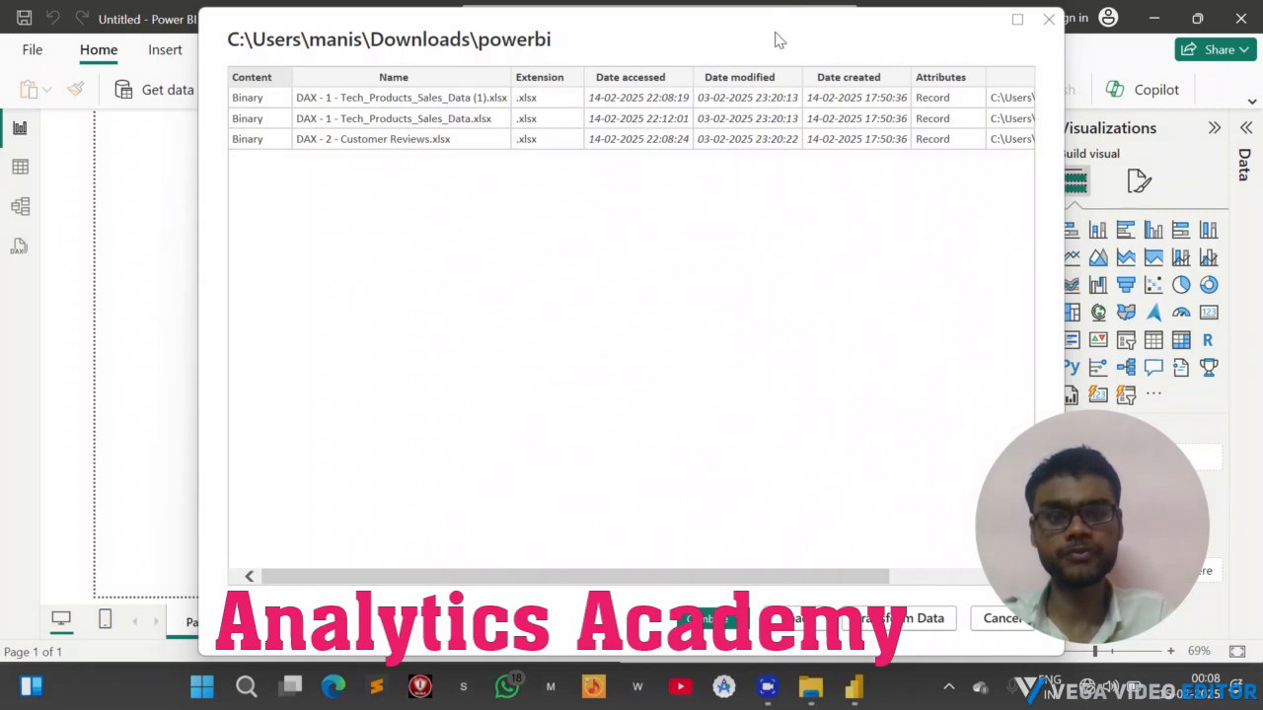
click(775, 30)
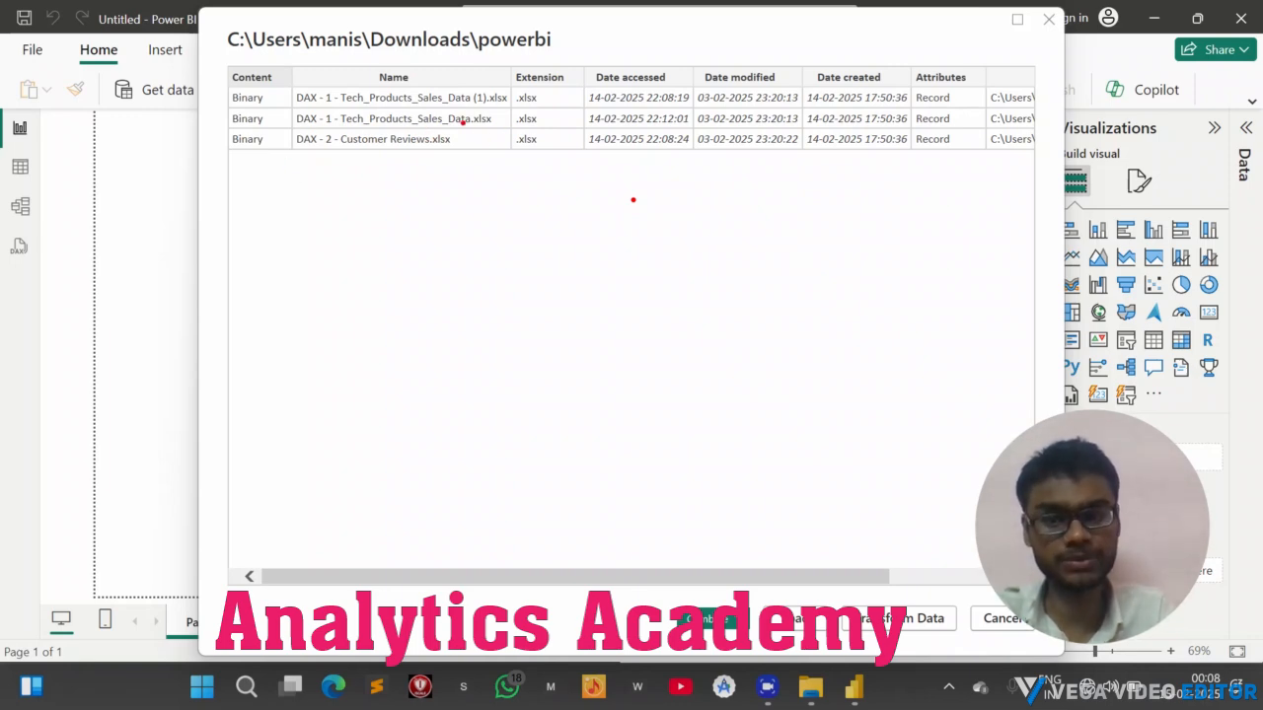
mouse_move(461, 122)
mouse_down()
mouse_move(363, 104)
mouse_move(277, 148)
mouse_move(357, 177)
mouse_move(465, 169)
mouse_up()
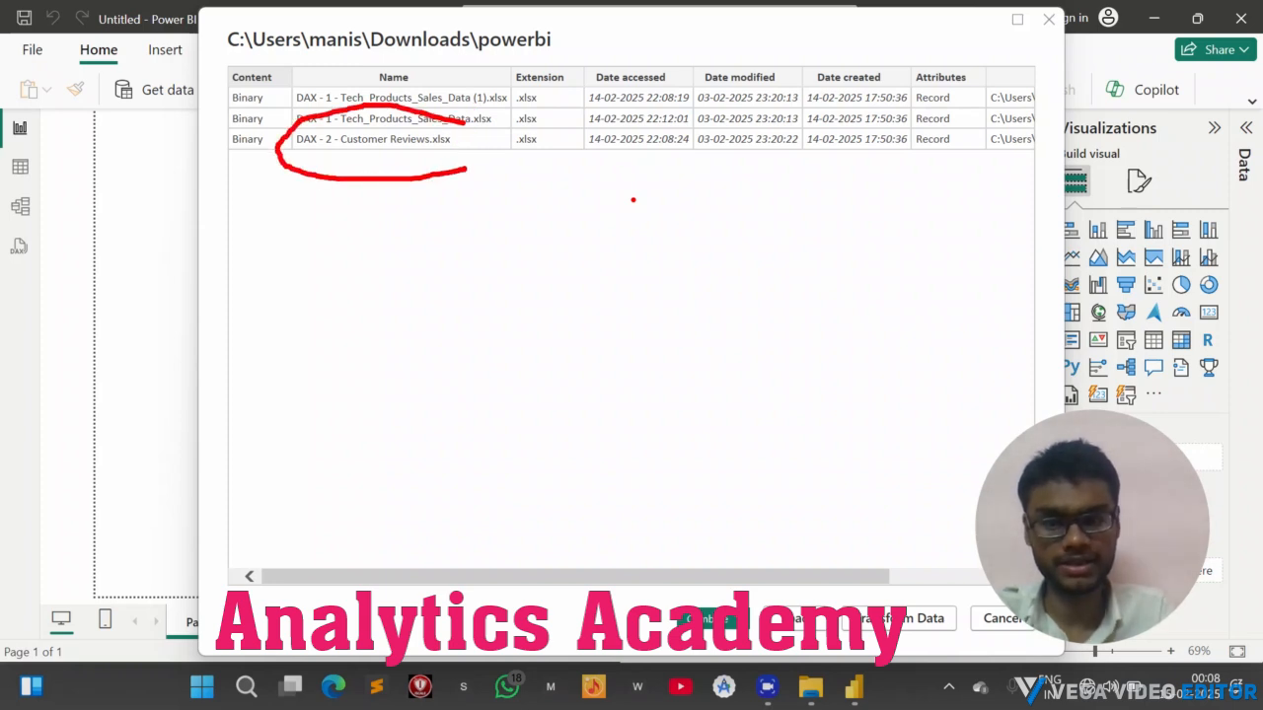
mouse_move(511, 72)
mouse_down()
mouse_move(450, 69)
mouse_move(397, 126)
mouse_move(456, 197)
mouse_move(523, 151)
mouse_move(531, 49)
mouse_up()
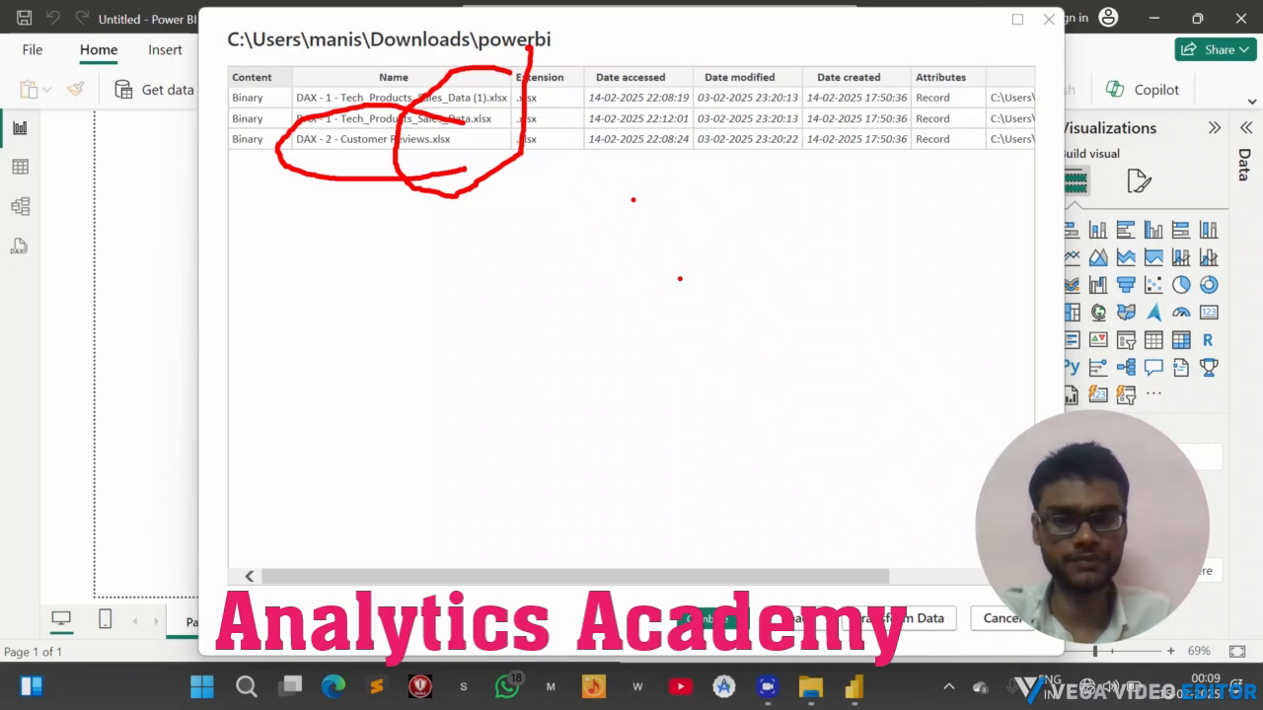
click(778, 35)
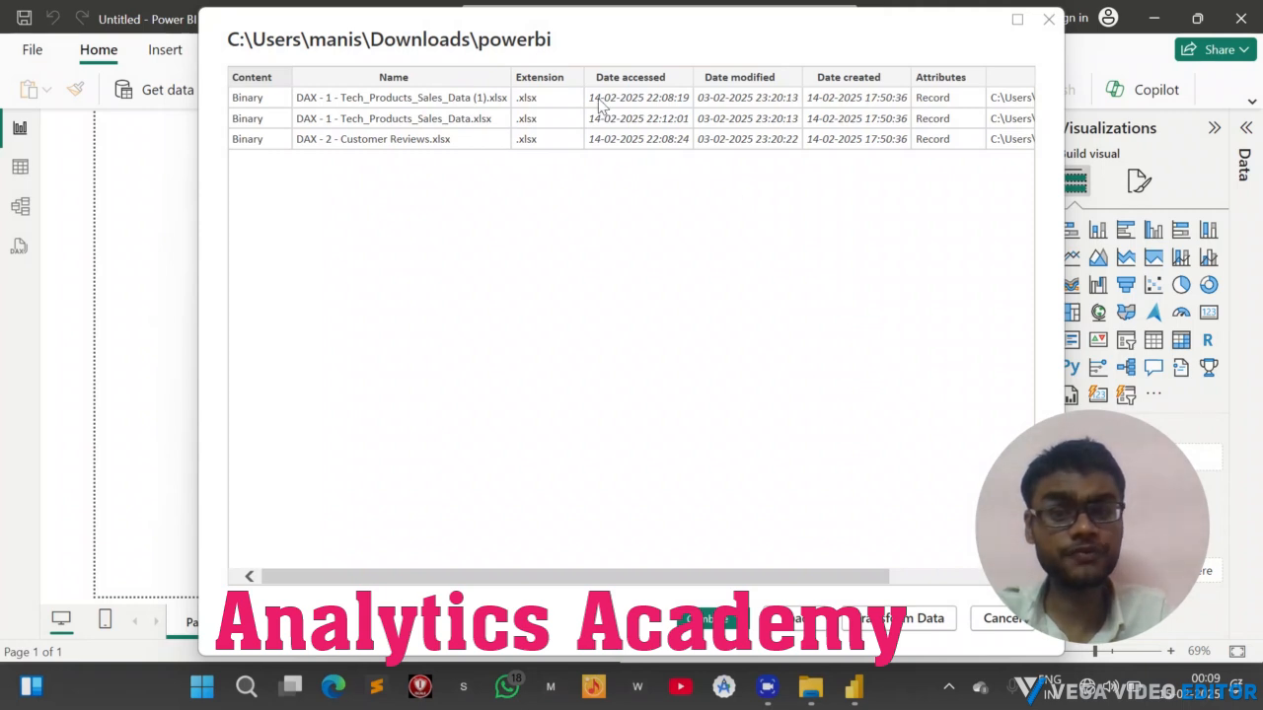
Examine the columns in the preview of the powerbi folder's files, from Content across to Folder Path
scroll(604, 79, right, 5)
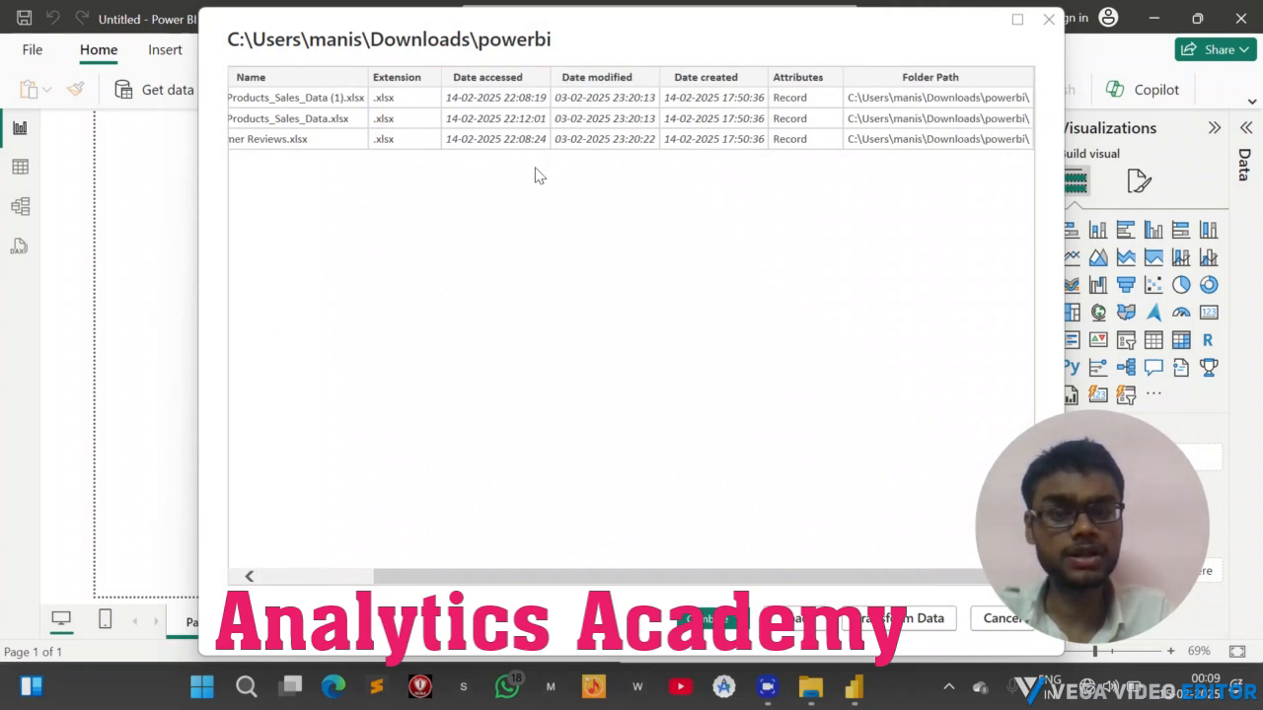
scroll(536, 175, left, 5)
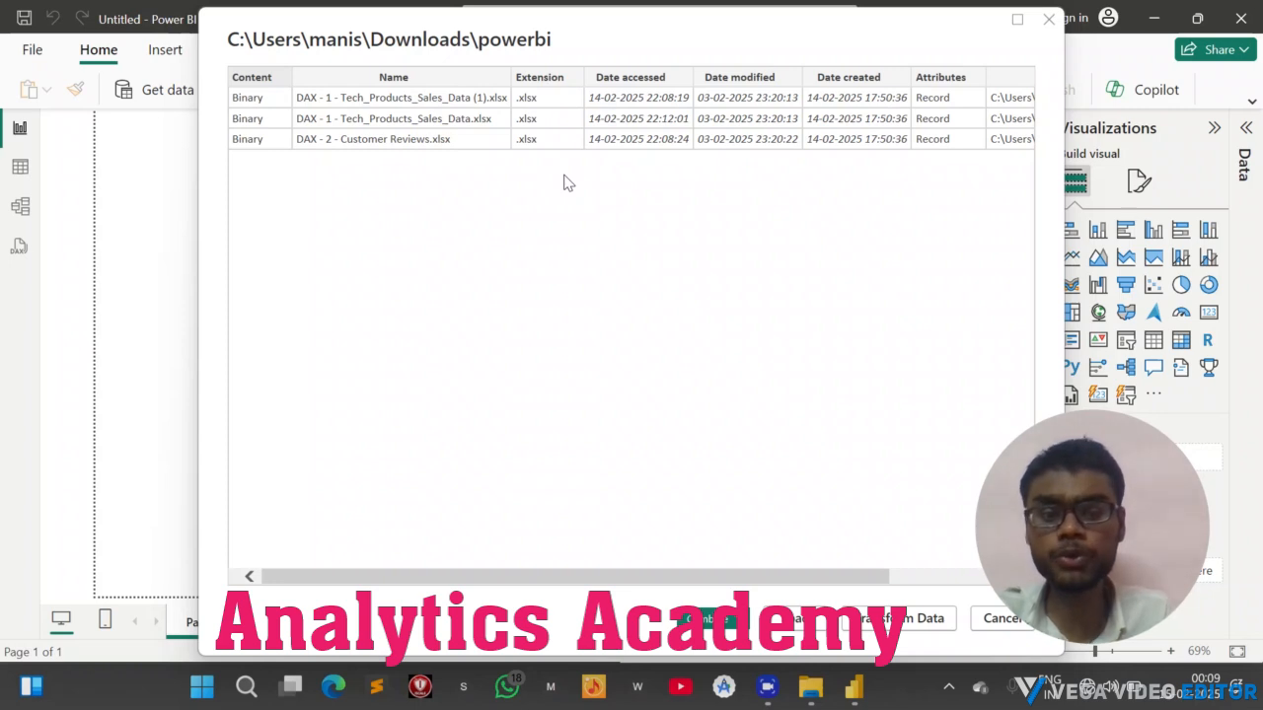
click(545, 79)
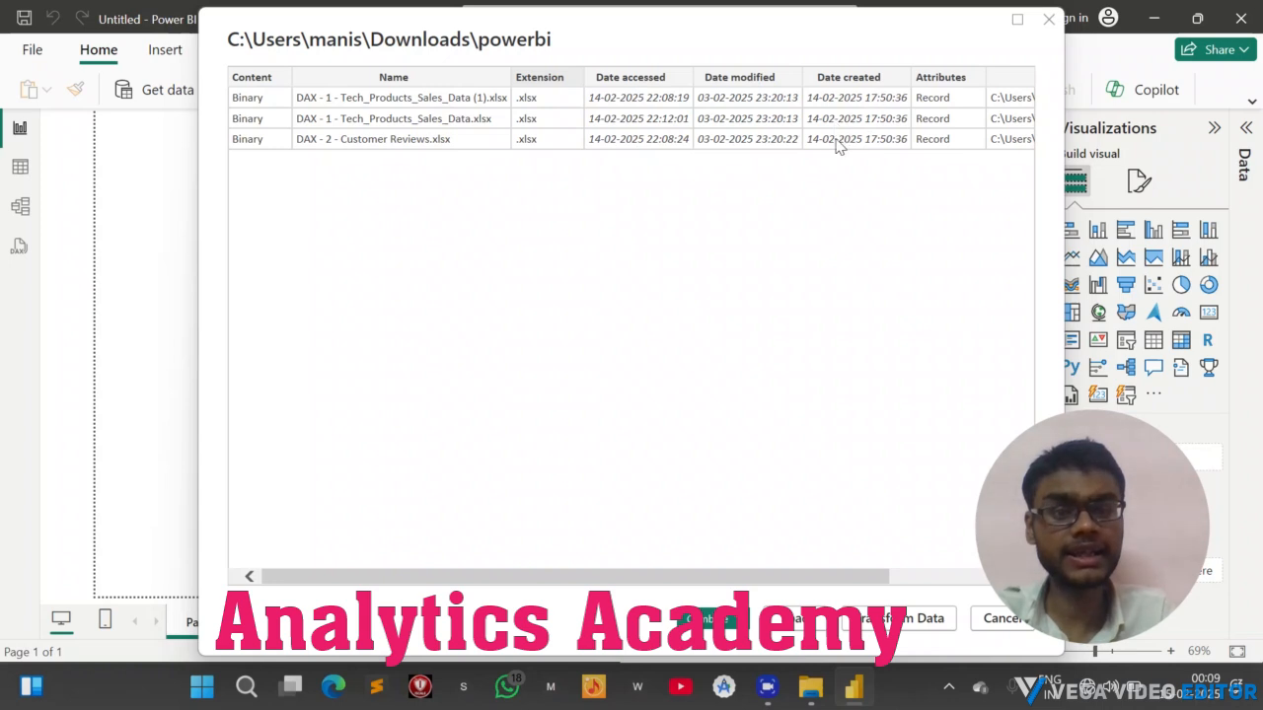
scroll(878, 134, right, 3)
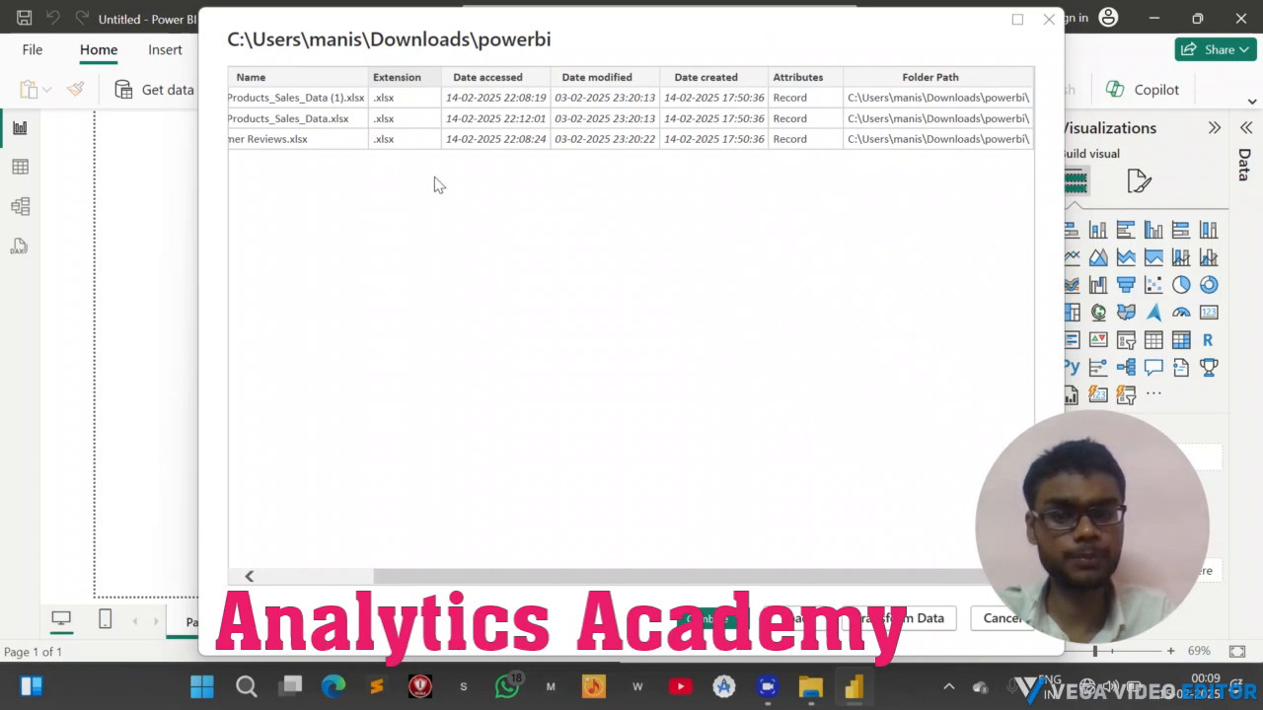
scroll(434, 177, left, 3)
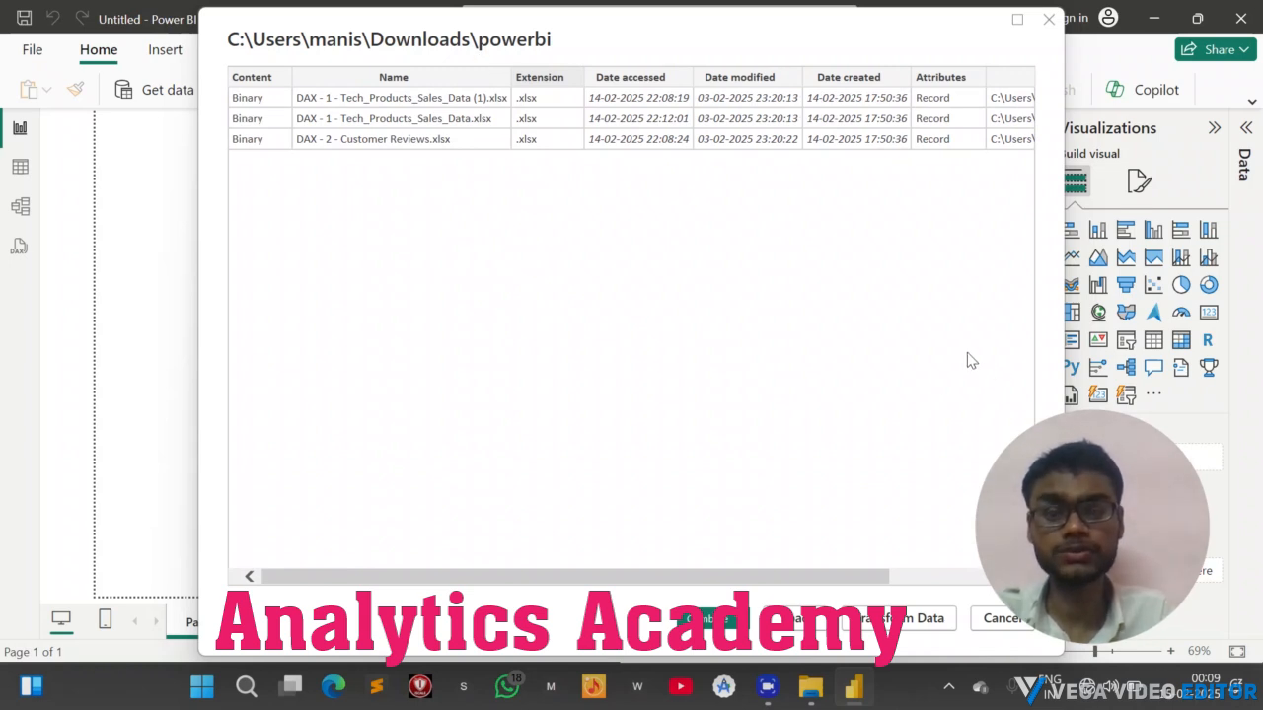
click(794, 23)
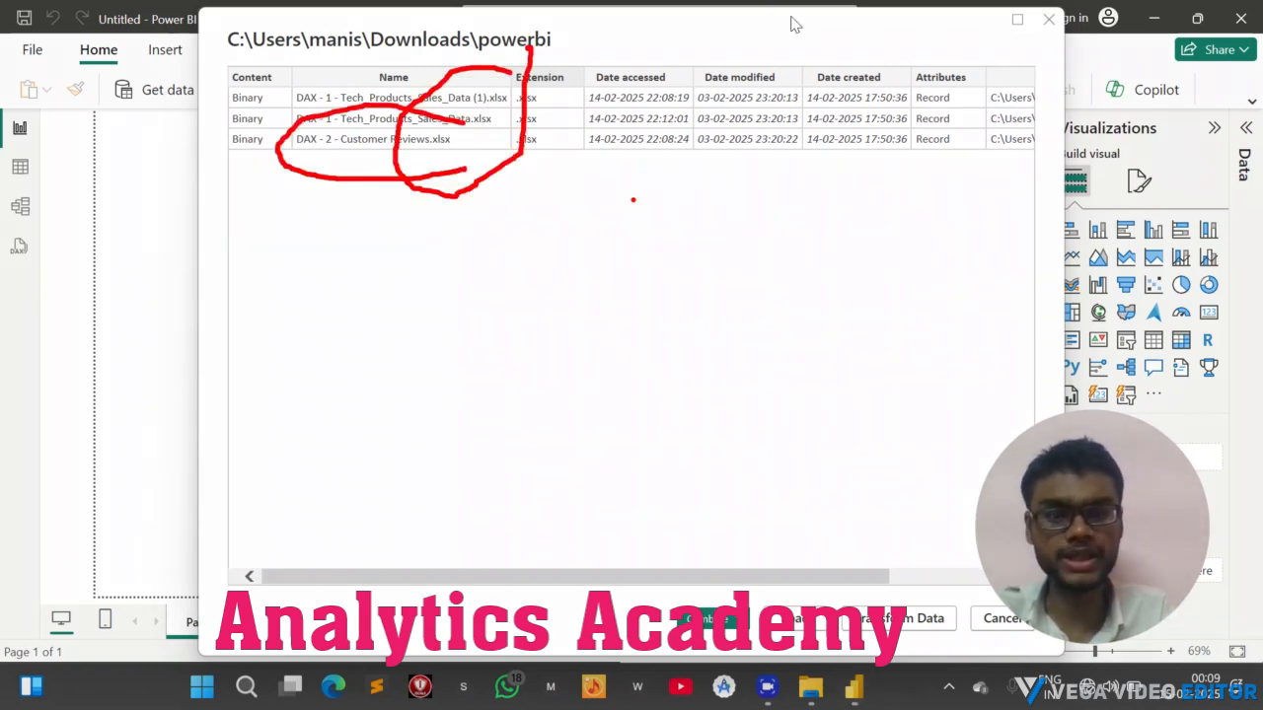
mouse_move(830, 77)
mouse_down()
mouse_move(533, 42)
mouse_move(286, 193)
mouse_move(938, 110)
mouse_move(728, 83)
mouse_up()
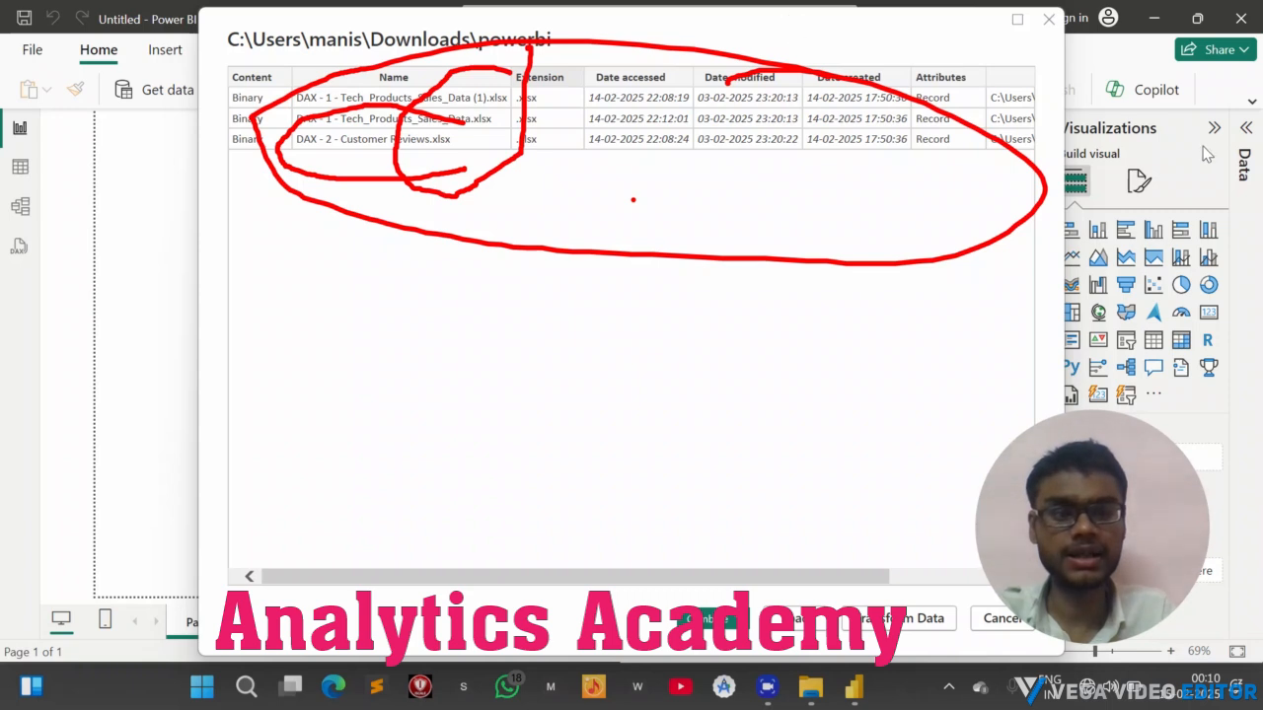
click(1197, 247)
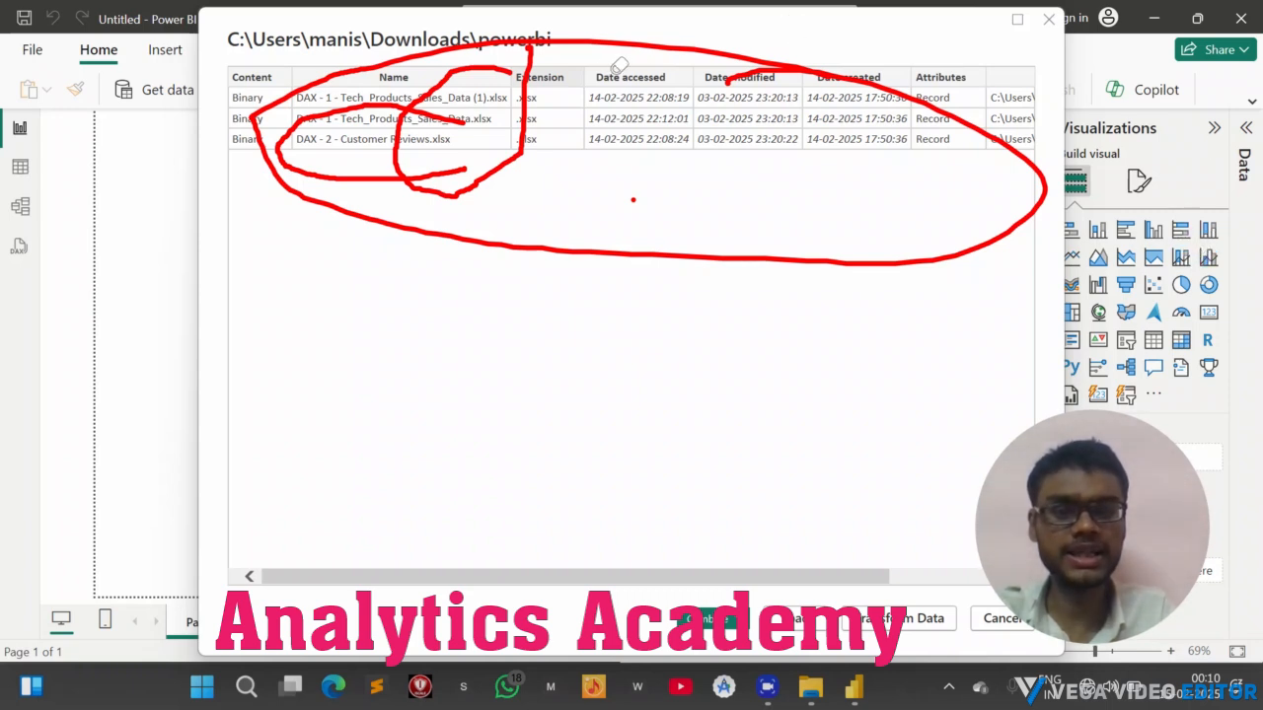
drag(614, 74, 273, 169)
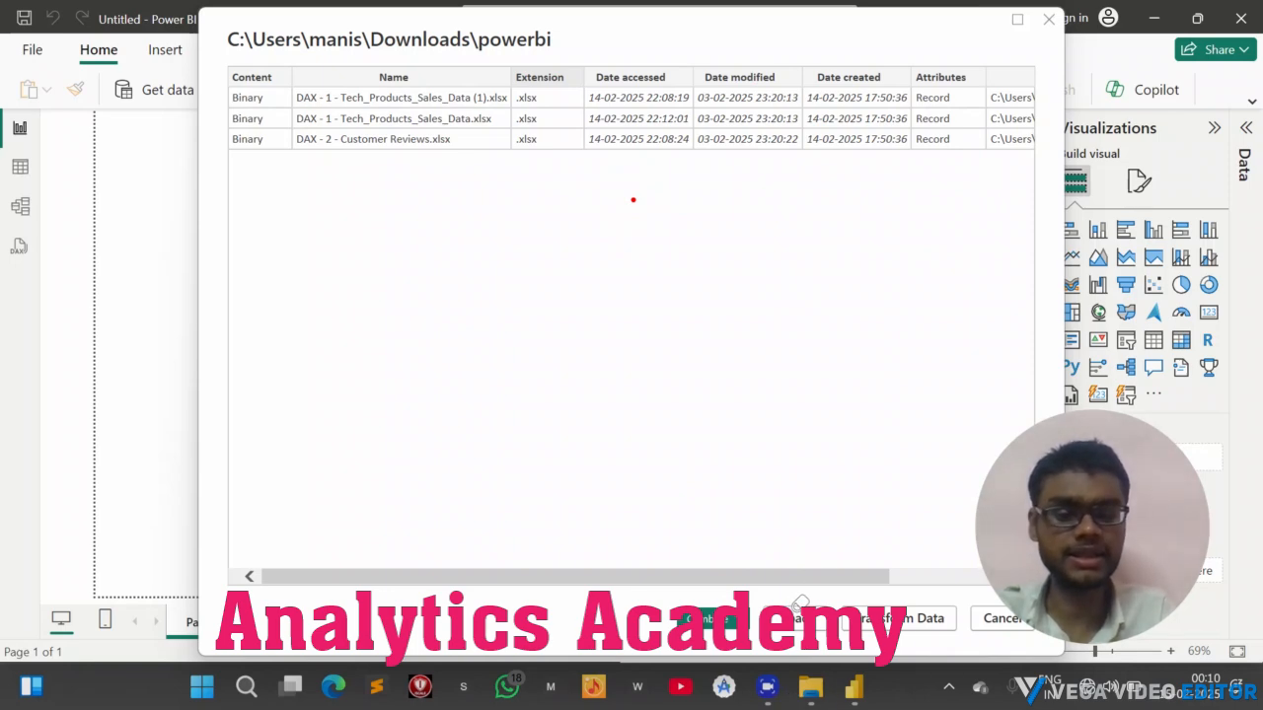
click(1198, 259)
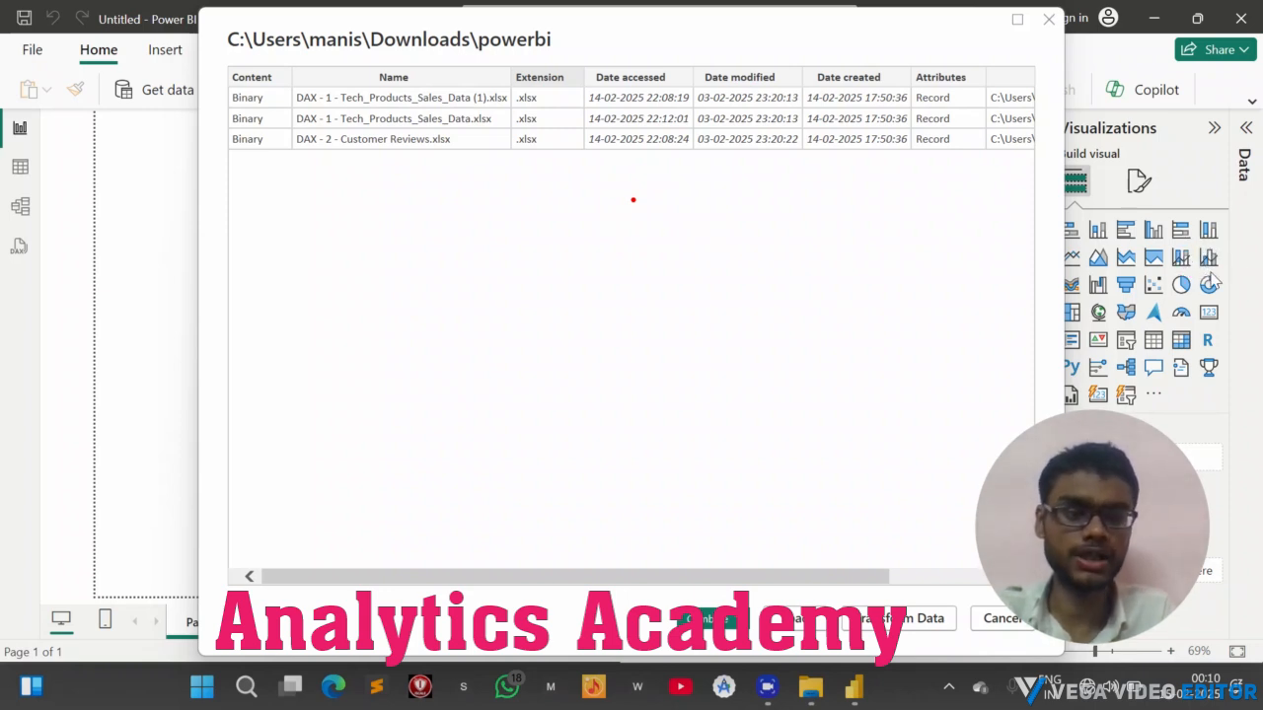
click(1200, 264)
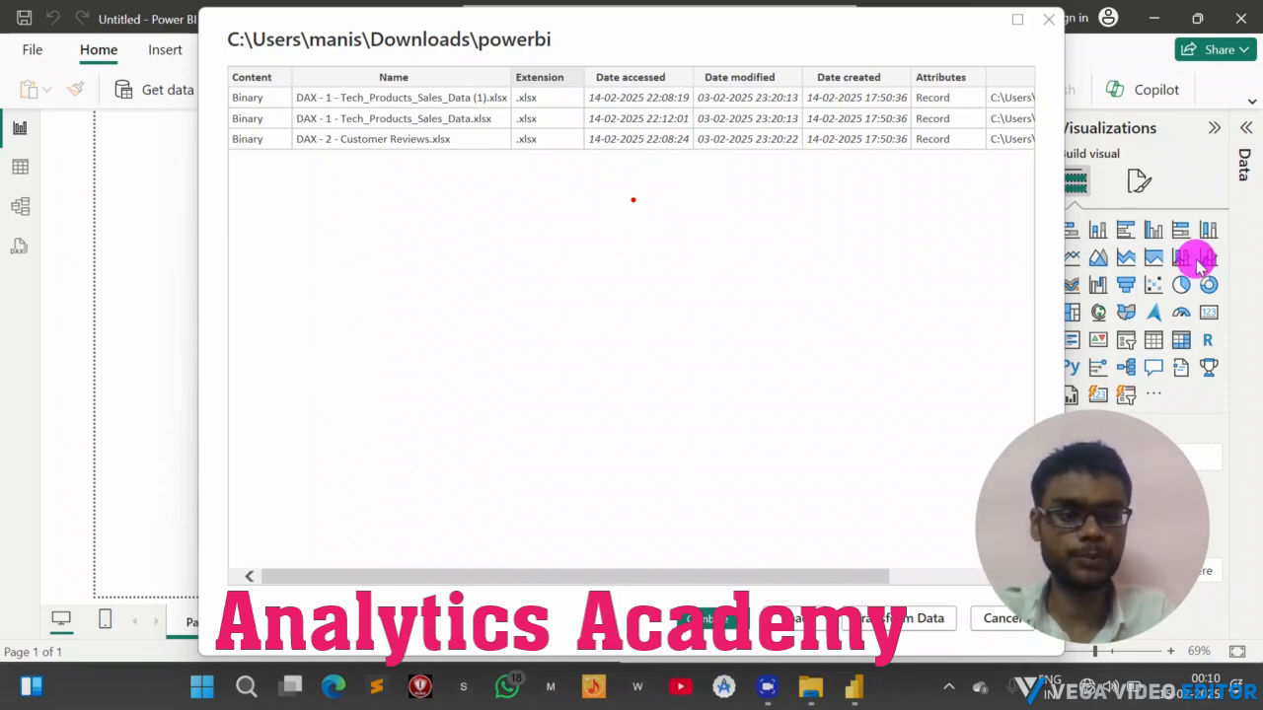
click(1207, 154)
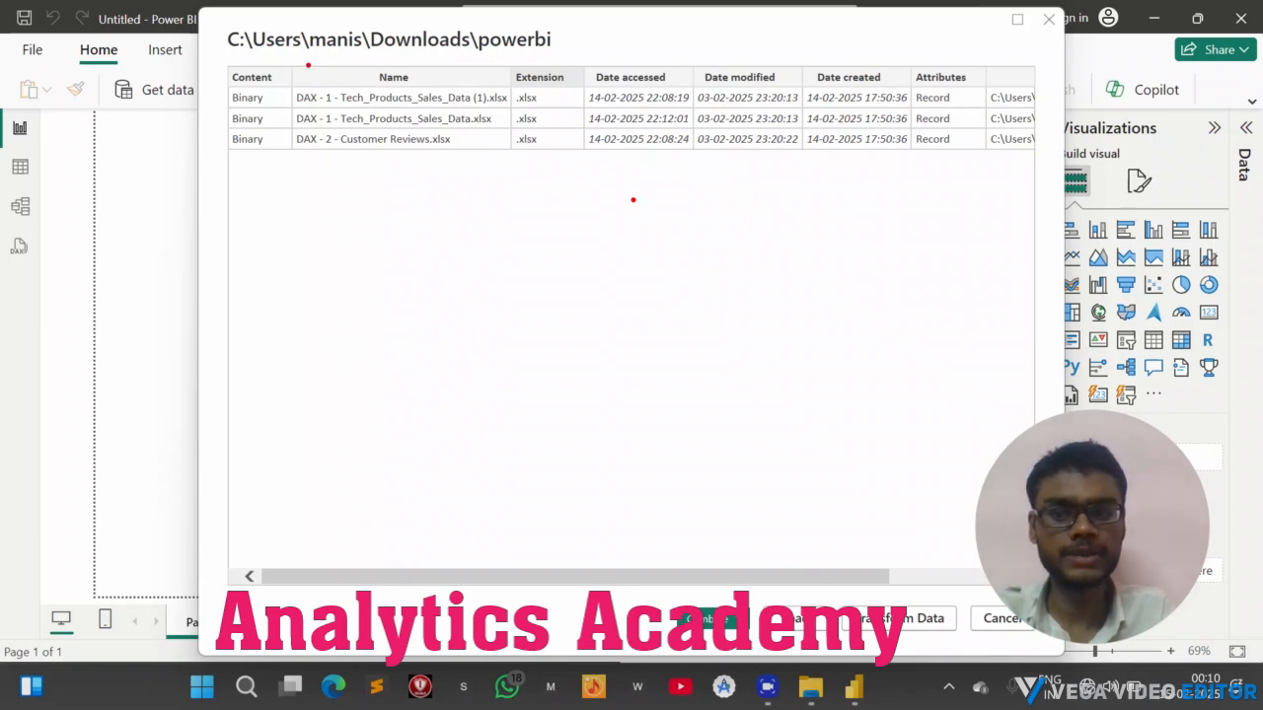
mouse_move(317, 62)
mouse_down()
mouse_move(197, 44)
mouse_move(212, 167)
mouse_move(321, 113)
mouse_move(296, 57)
mouse_up()
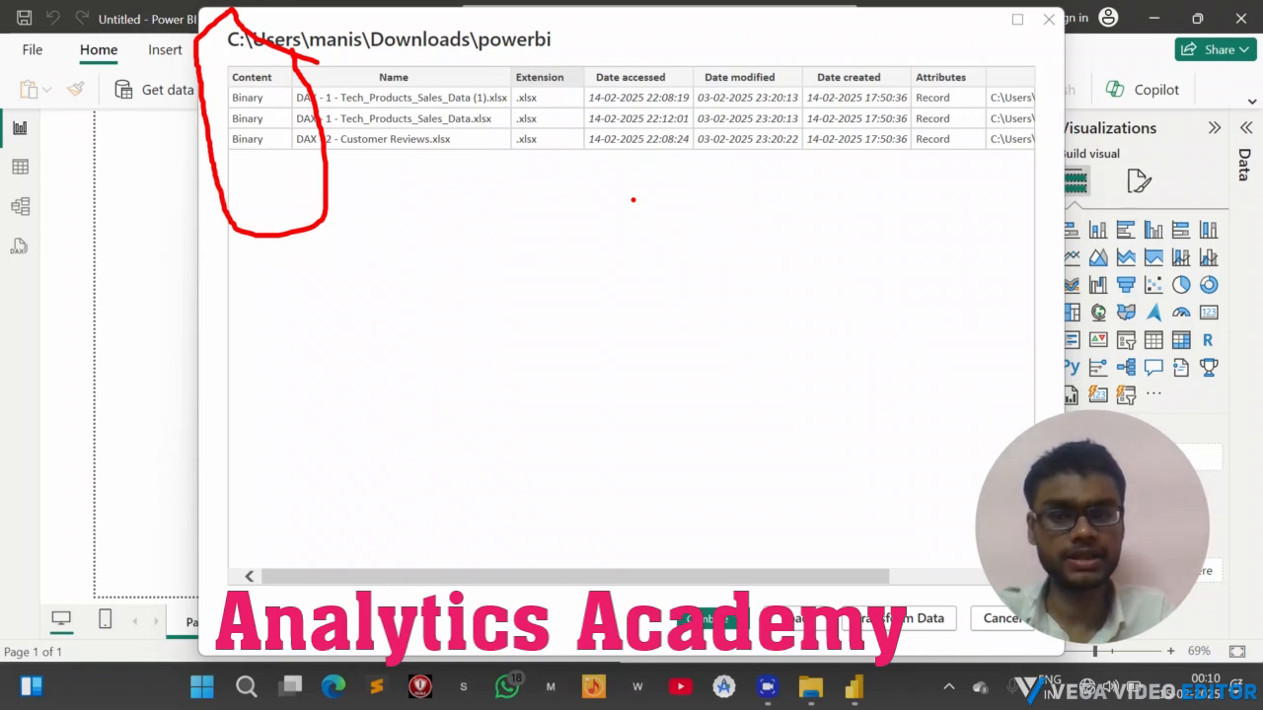
drag(317, 105, 503, 108)
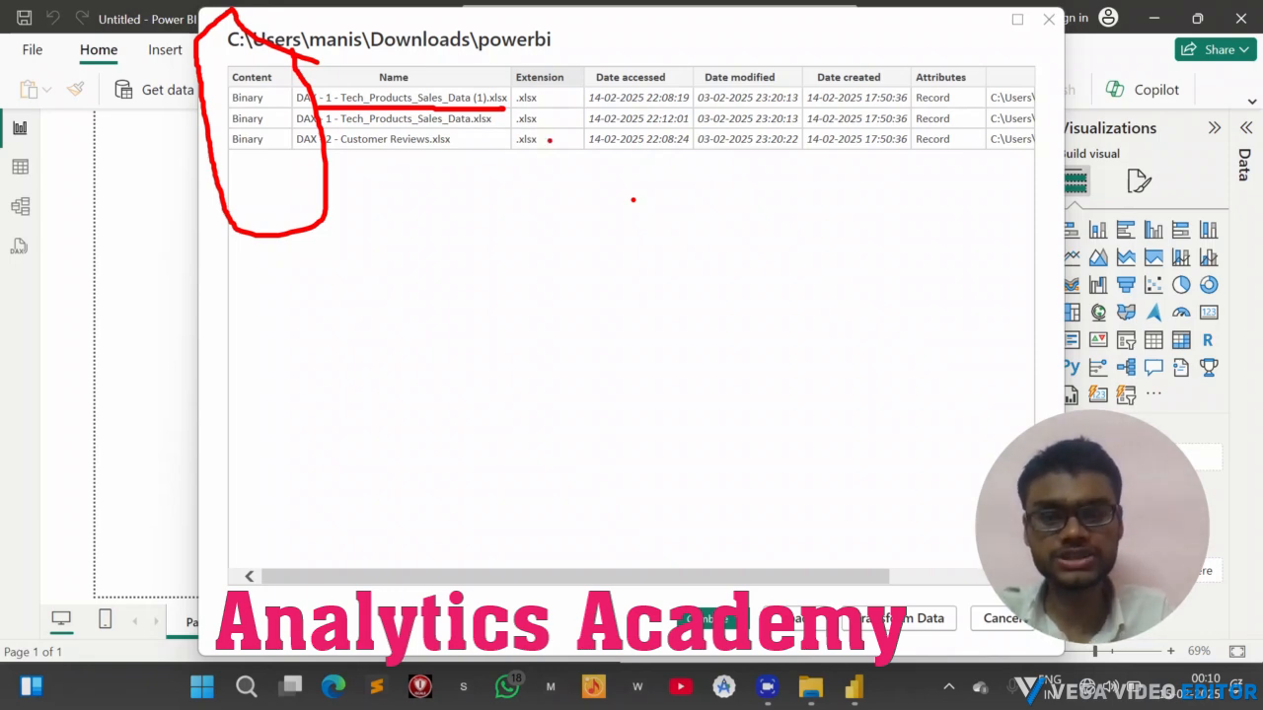
mouse_move(471, 111)
mouse_down()
mouse_move(347, 125)
mouse_move(585, 182)
mouse_move(351, 150)
mouse_up()
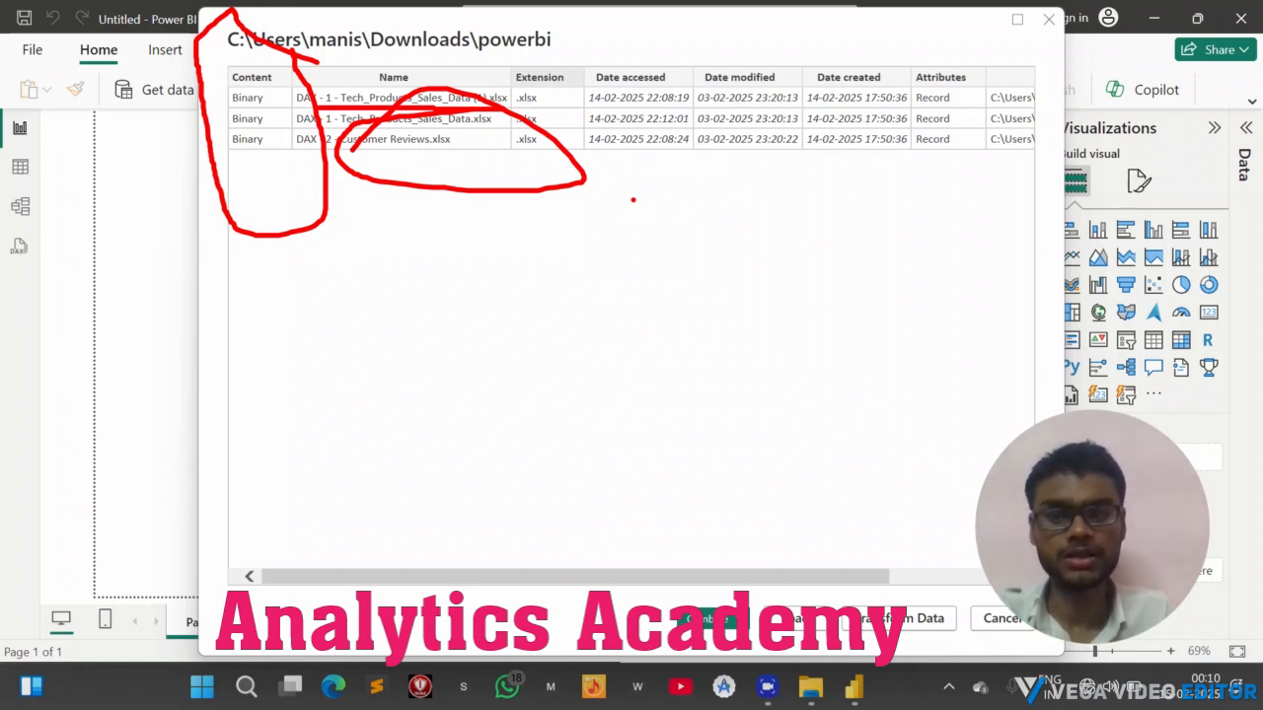
mouse_move(275, 66)
mouse_down()
mouse_move(209, 181)
mouse_move(242, 3)
mouse_up()
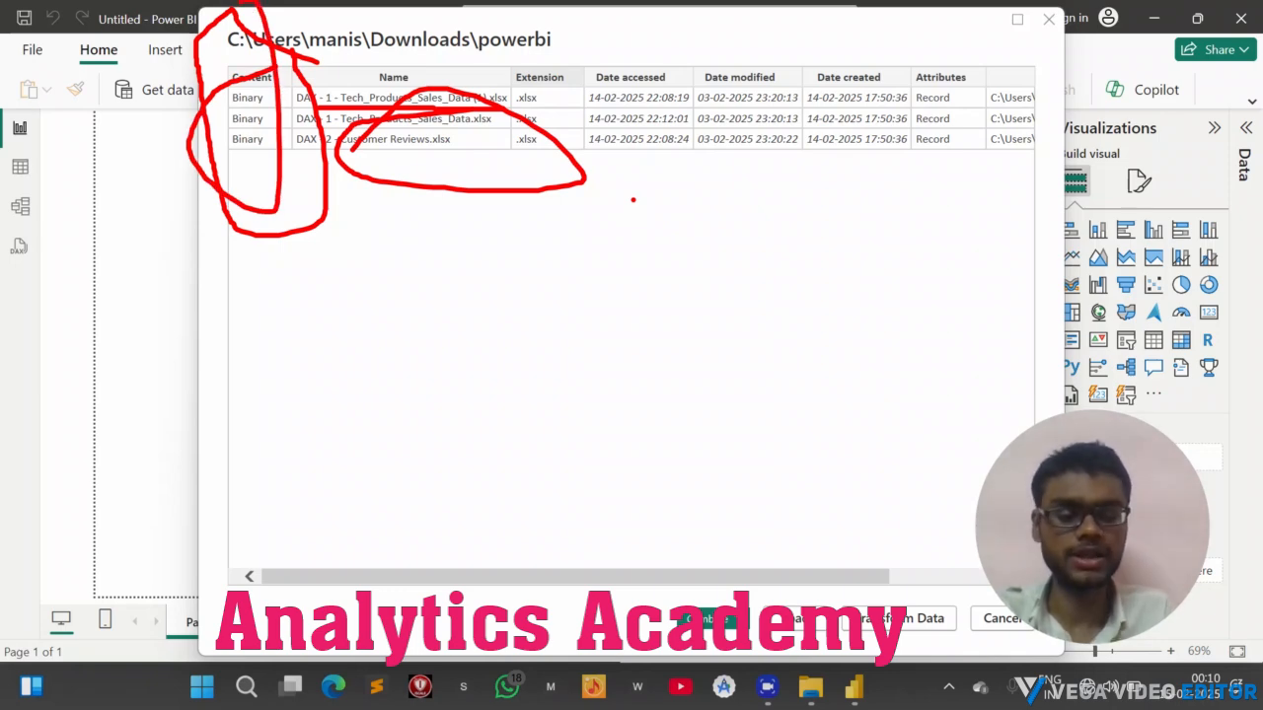
click(1204, 255)
mouse_move(527, 165)
mouse_down()
mouse_move(419, 43)
mouse_move(218, 103)
mouse_move(559, 254)
mouse_up()
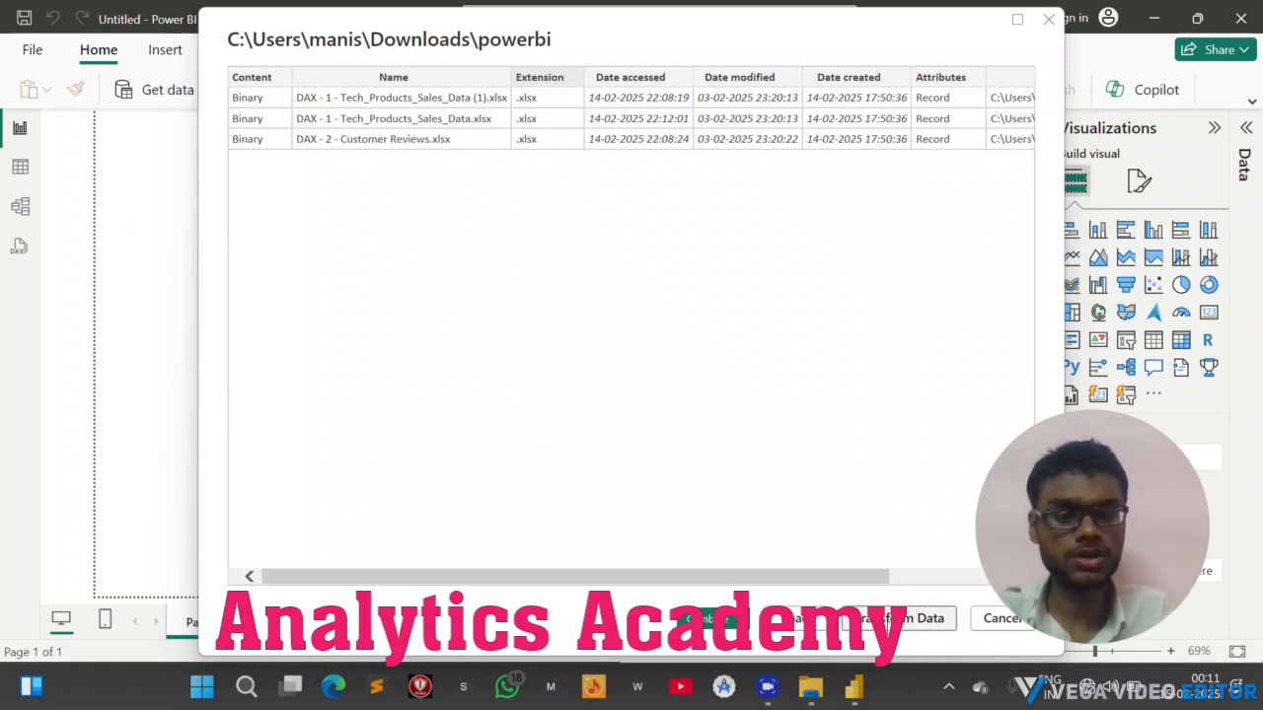
click(781, 30)
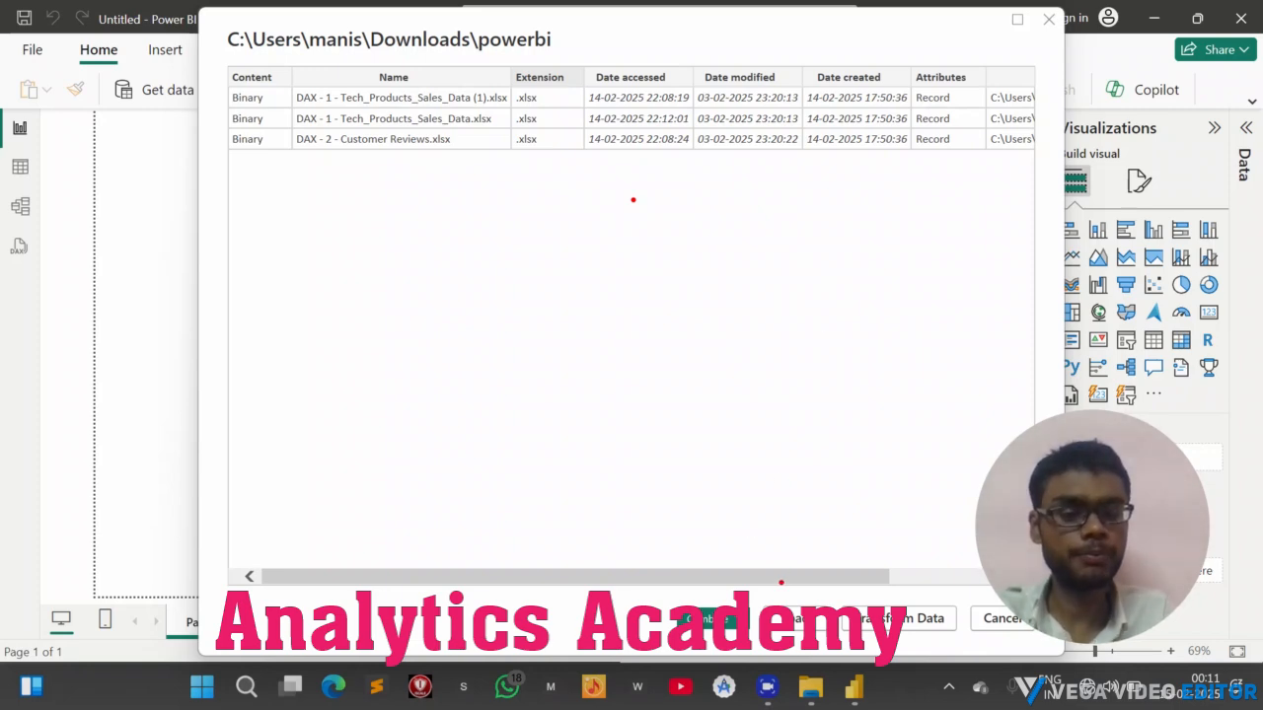
mouse_move(764, 587)
mouse_down()
mouse_move(636, 606)
mouse_move(663, 651)
mouse_up()
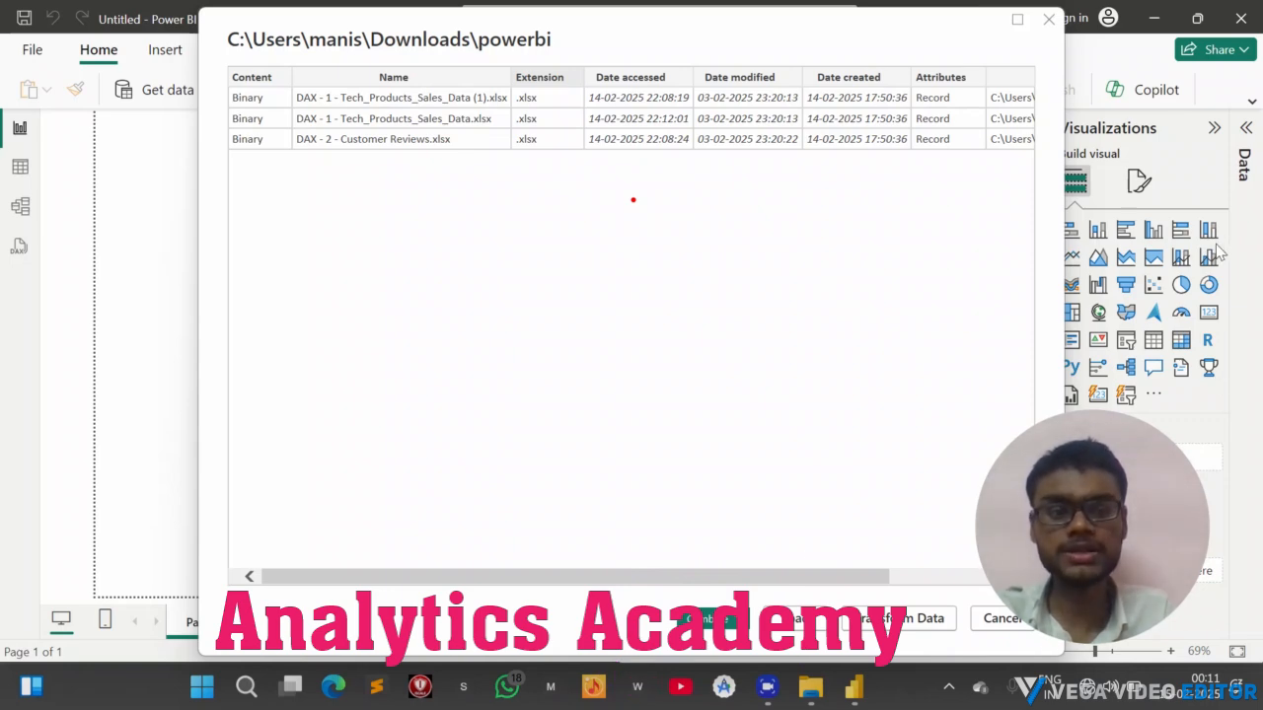
click(1200, 149)
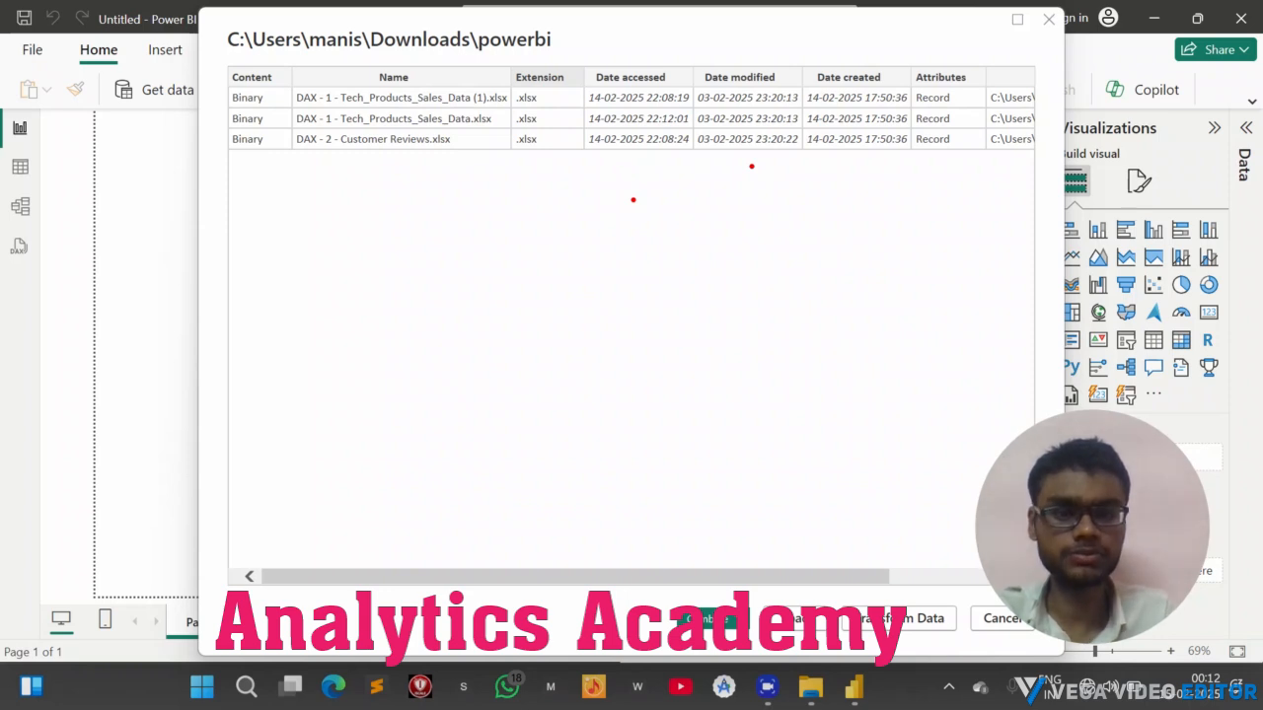
Open the powerbi folder's file list for transformation in Power Query Editor and look through its columns across to Folder Path
click(785, 27)
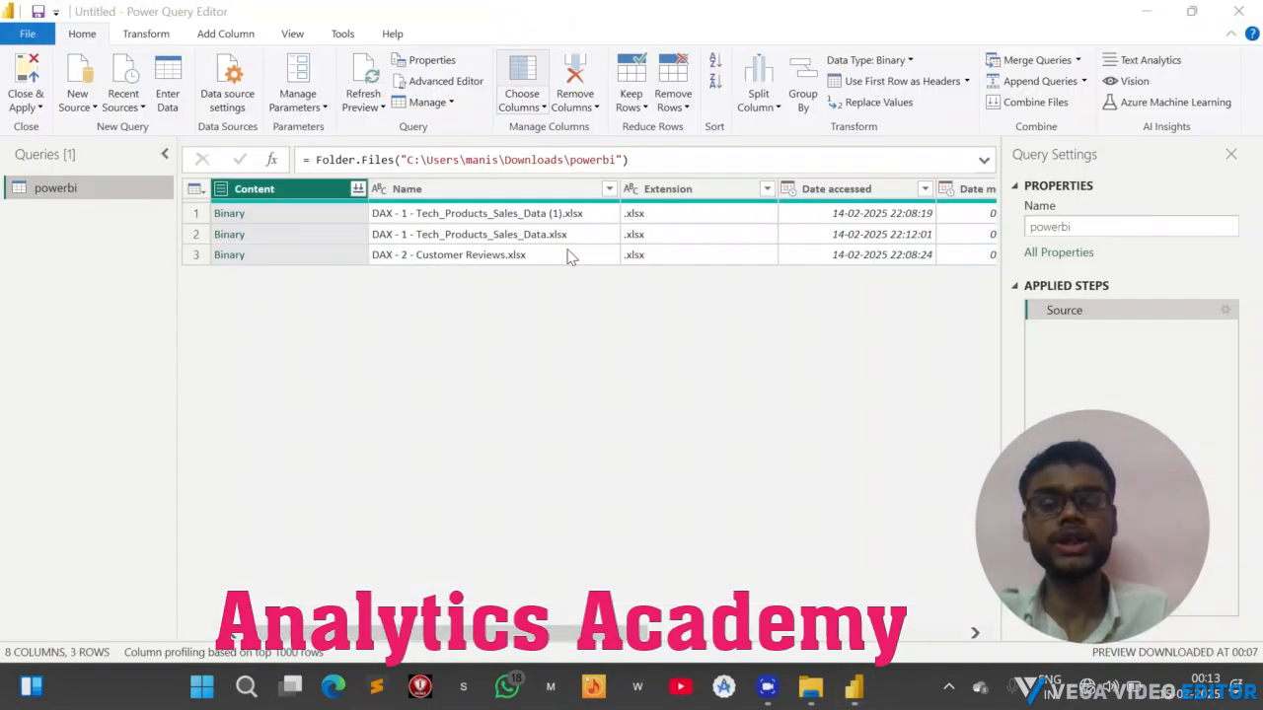
scroll(567, 256, right, 5)
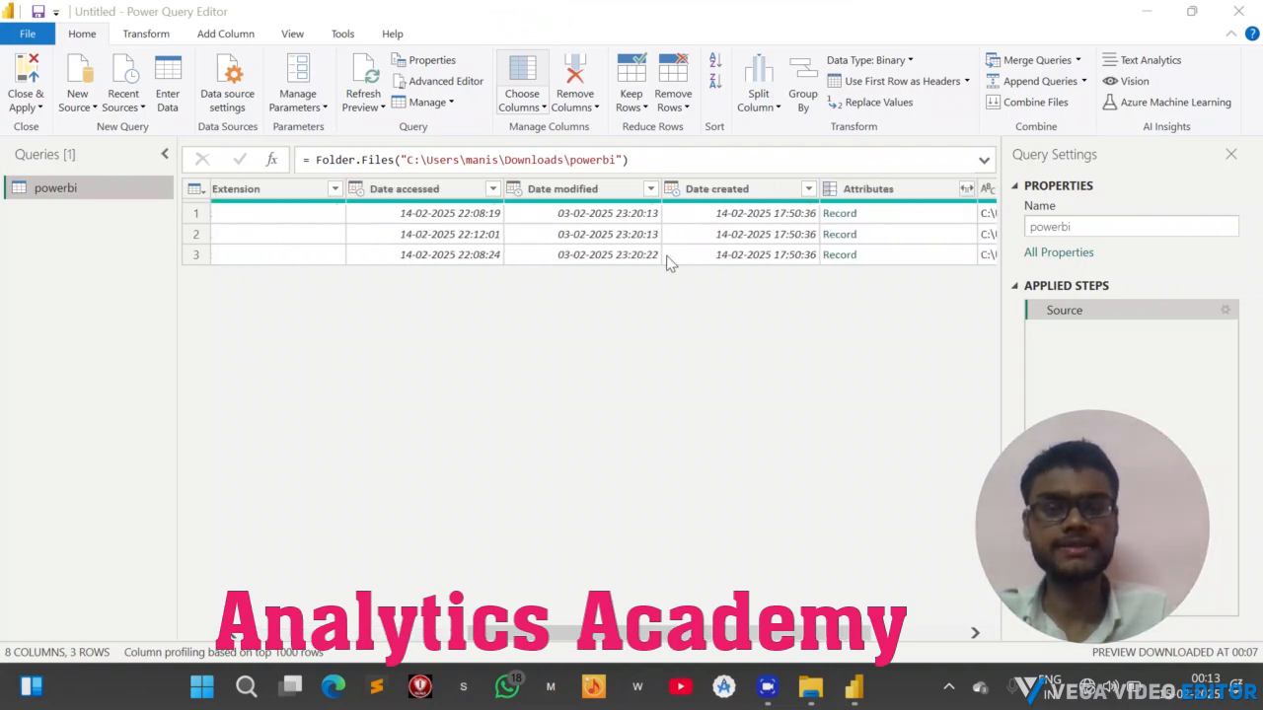
scroll(666, 261, left, 5)
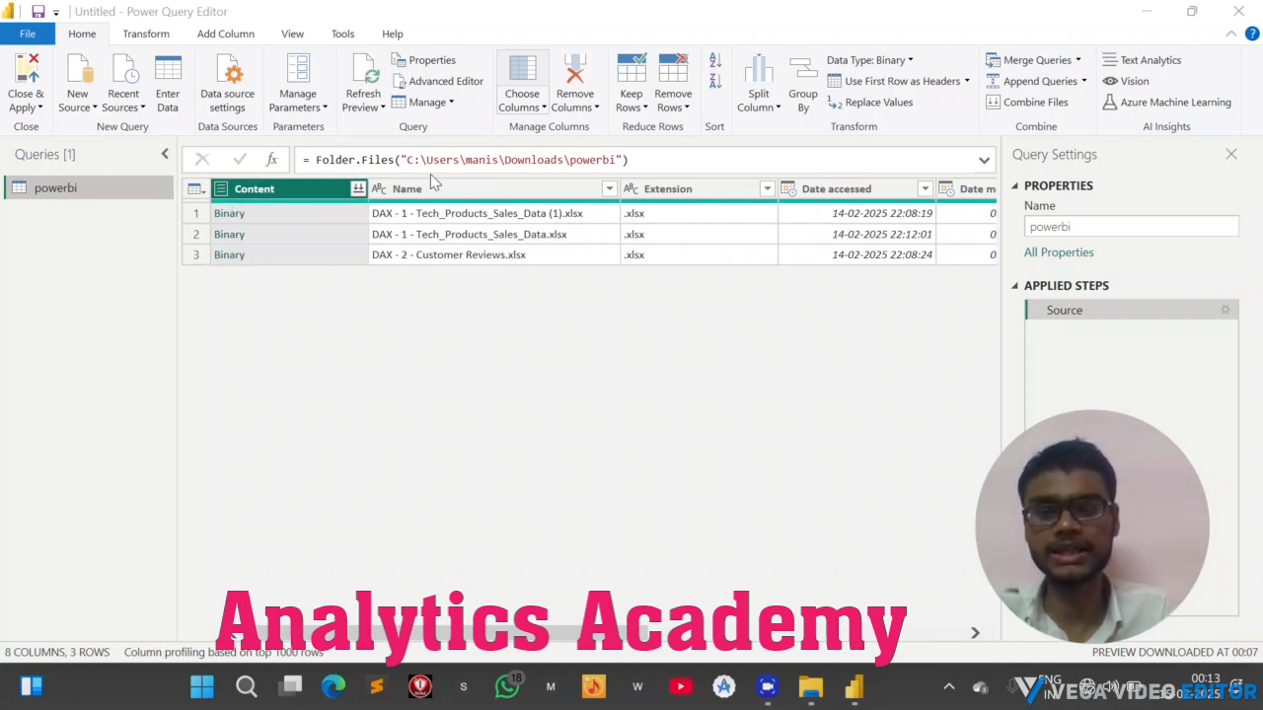
scroll(594, 239, right, 3)
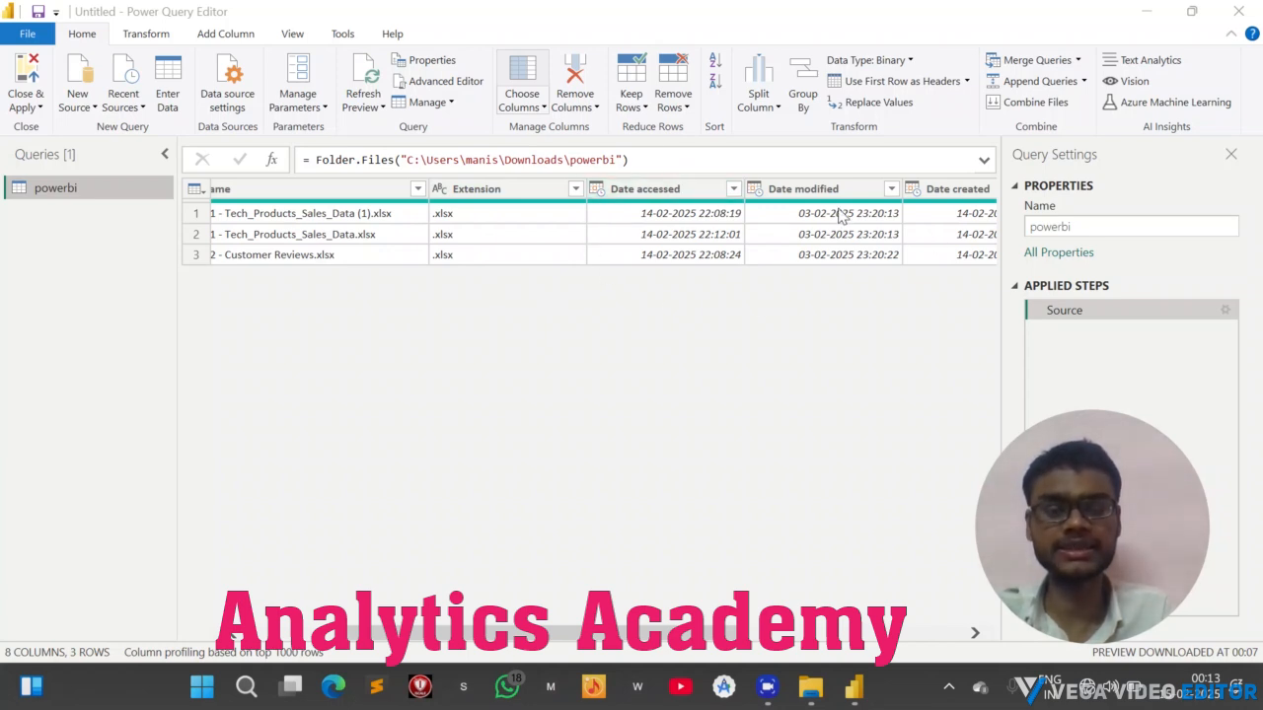
scroll(838, 217, right, 3)
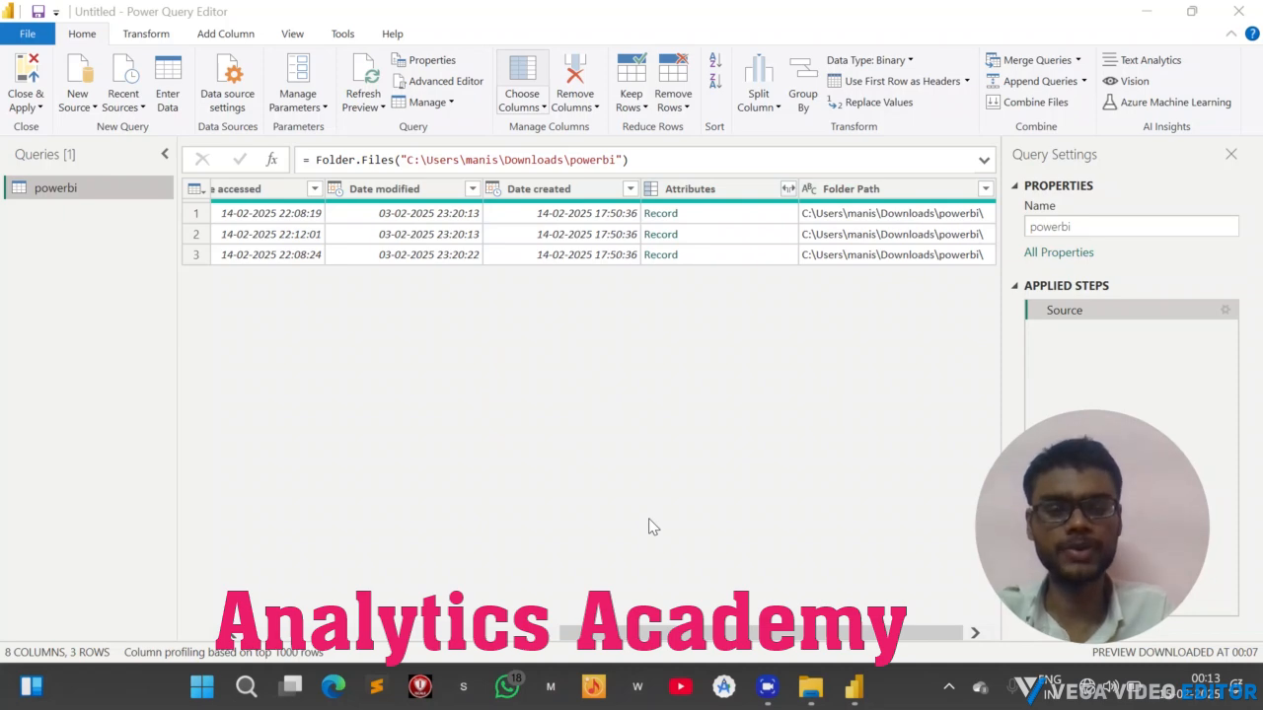
scroll(462, 379, left, 3)
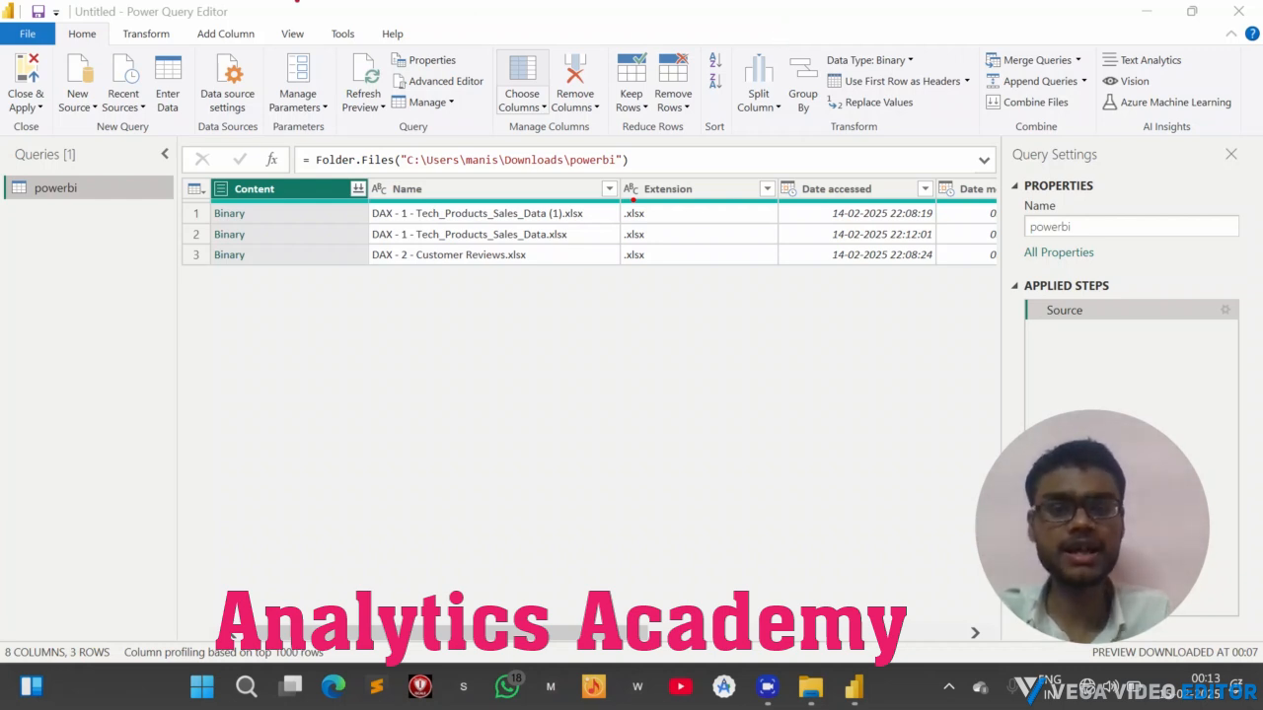
mouse_move(317, 16)
mouse_down()
mouse_move(296, 71)
mouse_move(271, 2)
mouse_up()
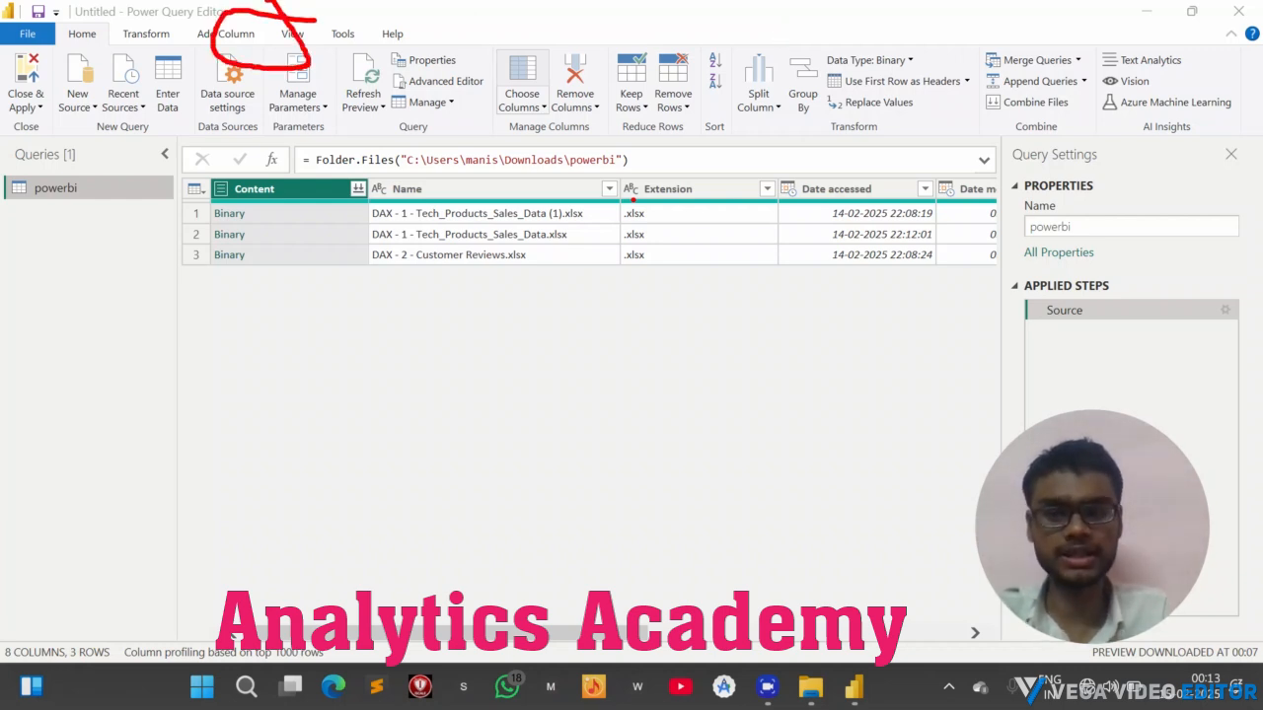
Show the column quality figures for the columns of the powerbi file list
click(789, 33)
click(290, 36)
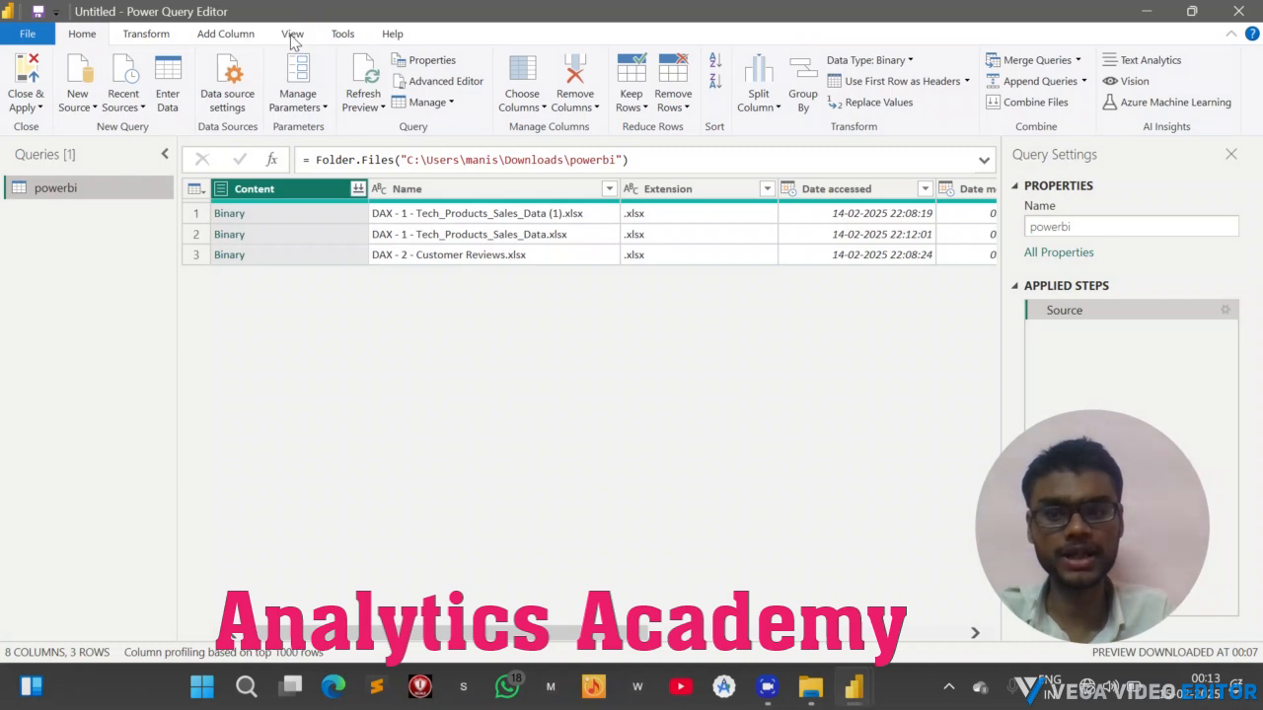
click(292, 36)
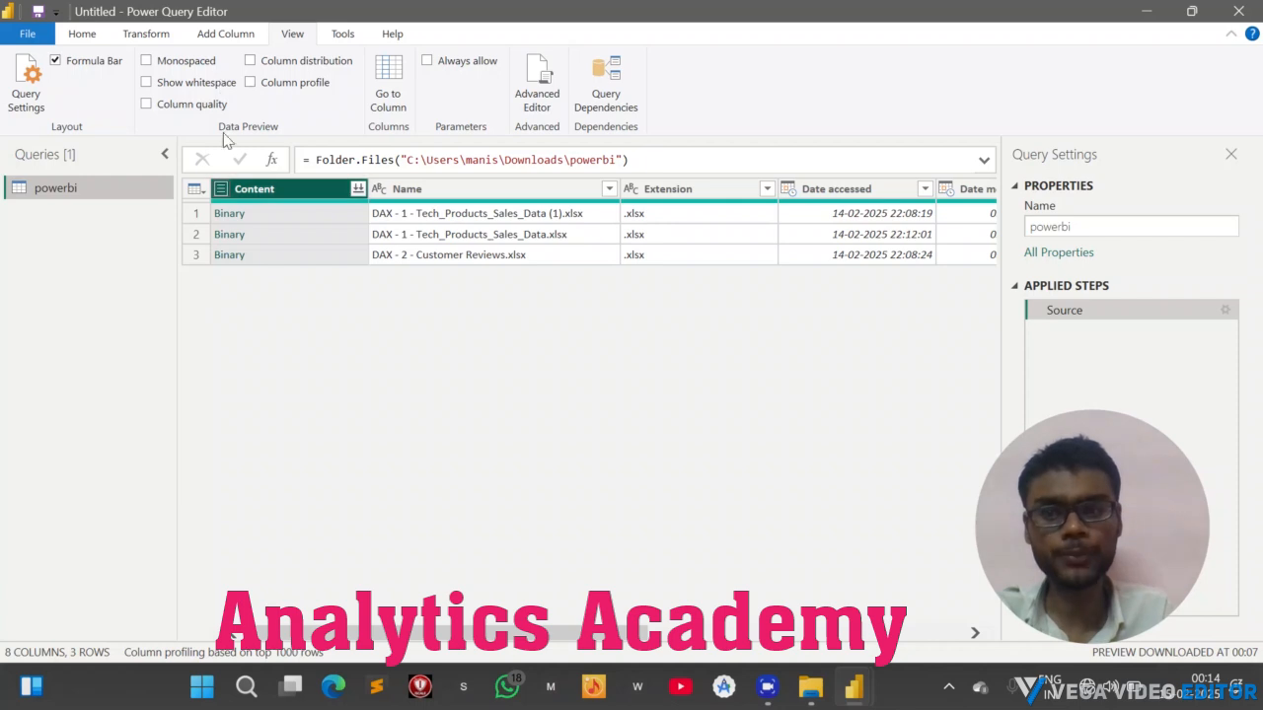
click(146, 105)
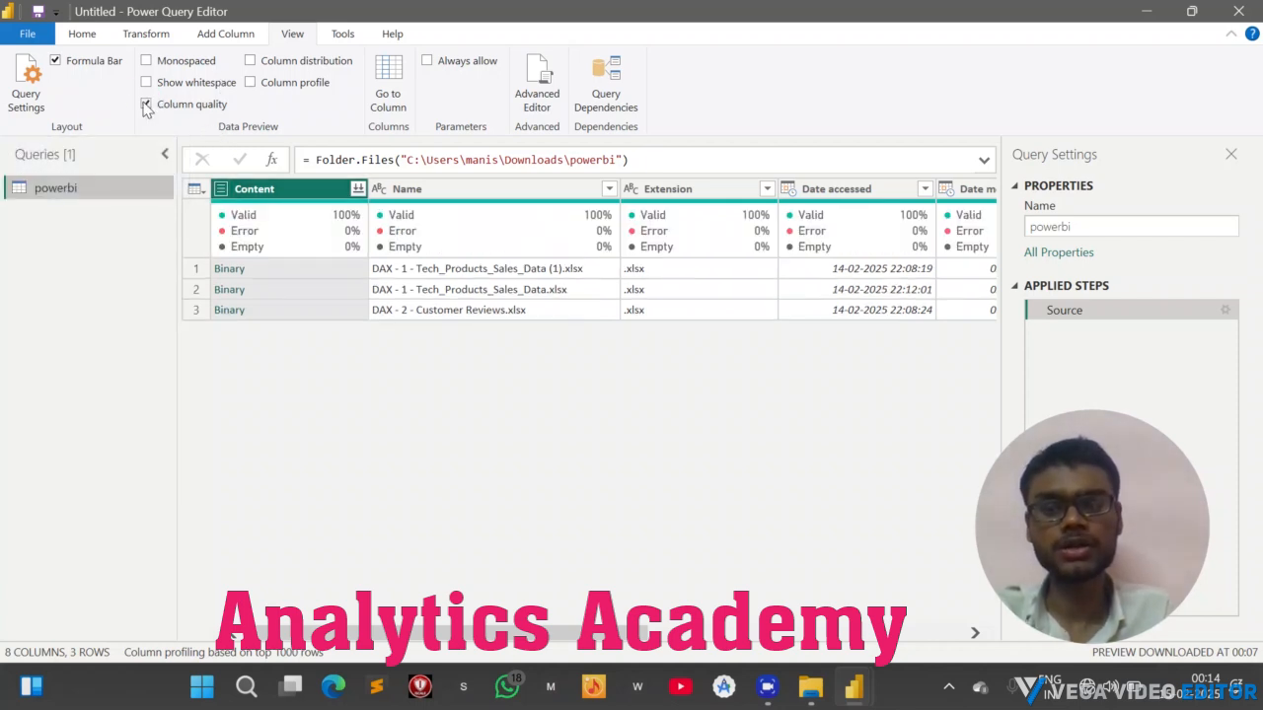
mouse_move(236, 229)
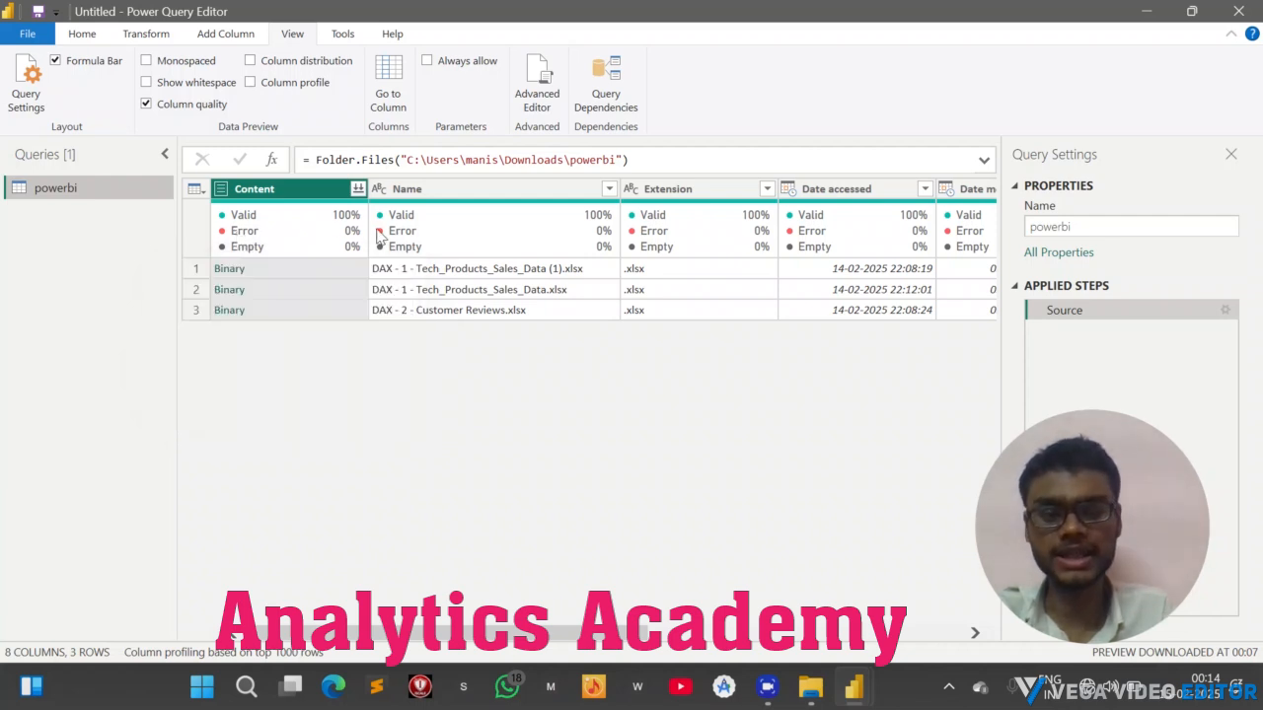
mouse_move(249, 255)
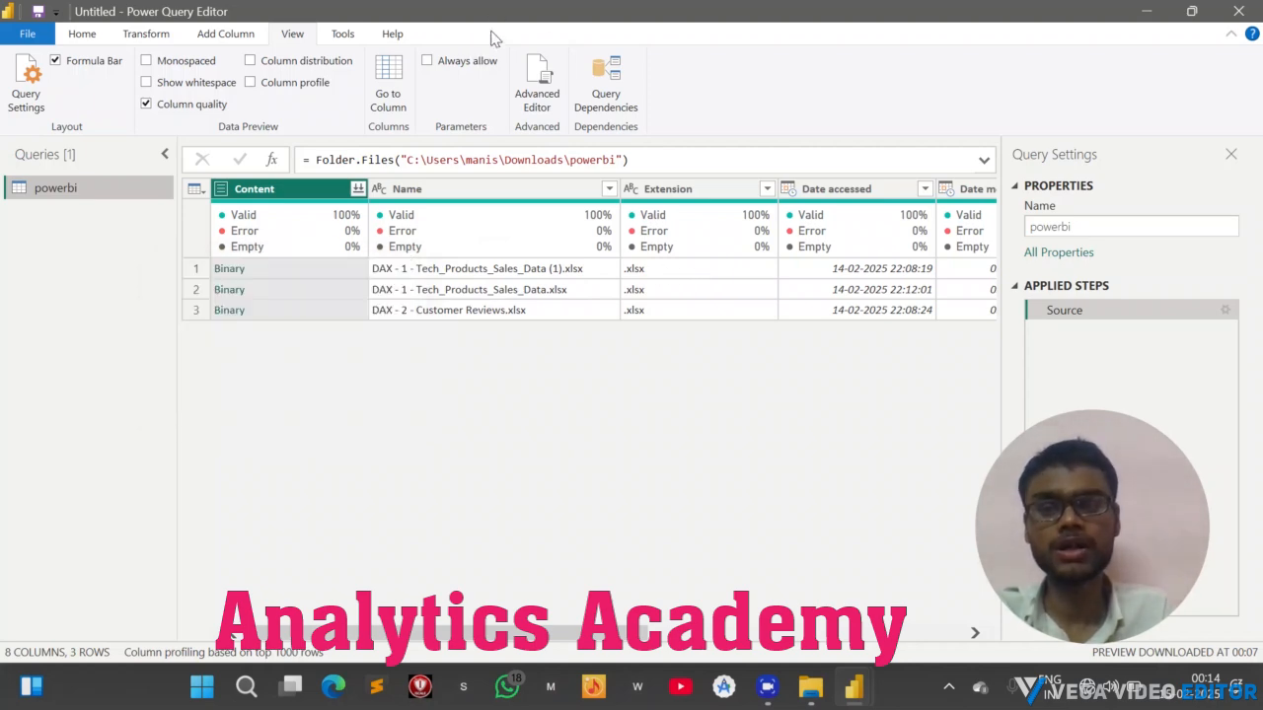
Show the column distribution charts, and view the Content column's profile before hiding it again
click(249, 61)
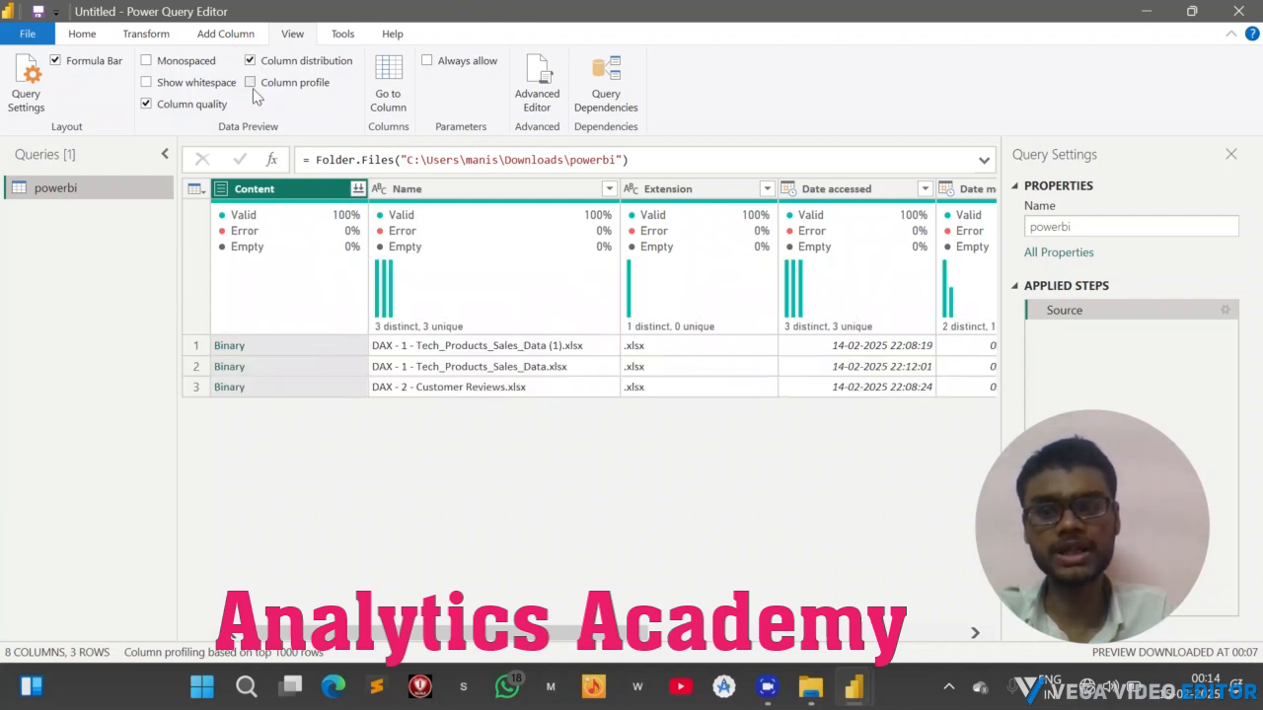
click(255, 84)
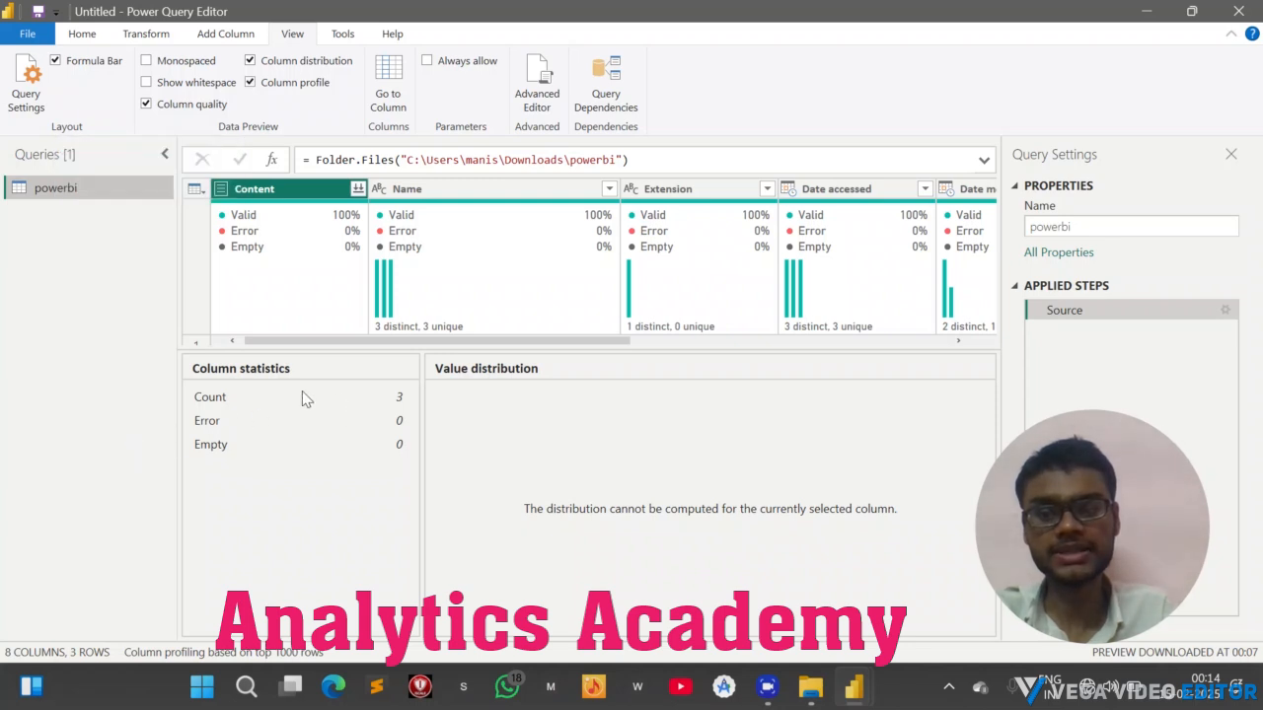
click(250, 83)
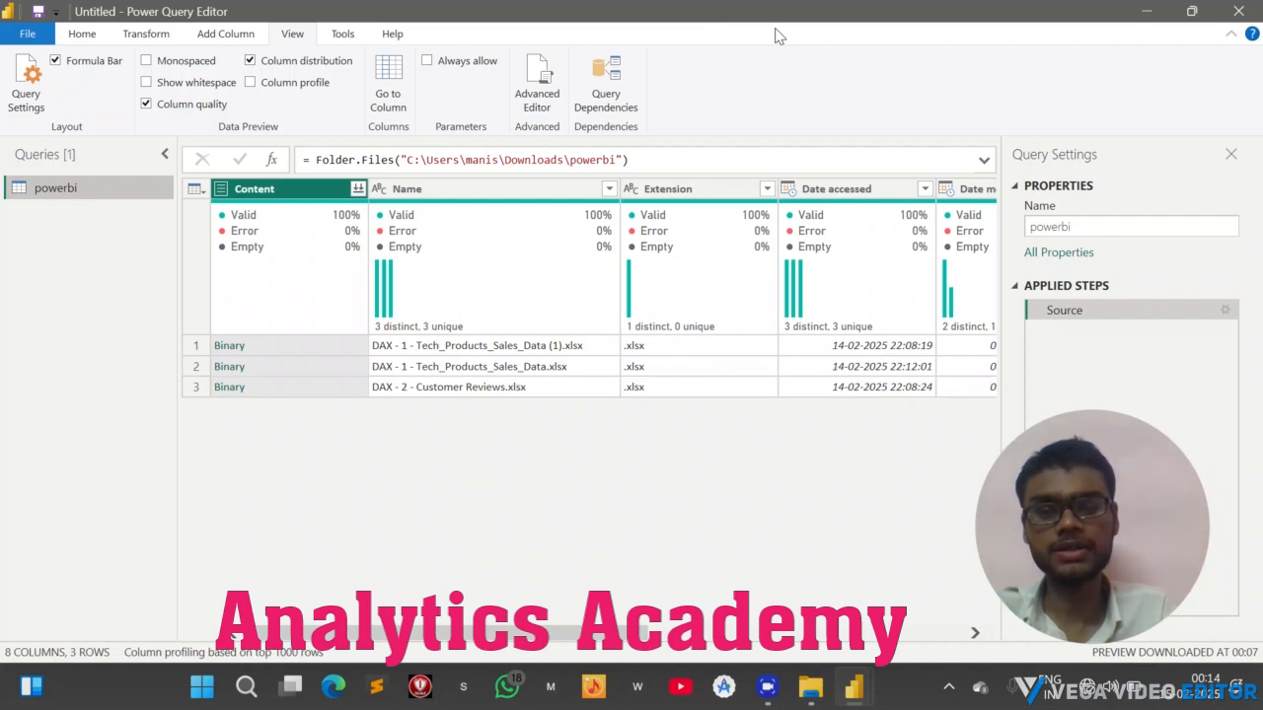
key(ctrl+2)
drag(314, 20, 269, 2)
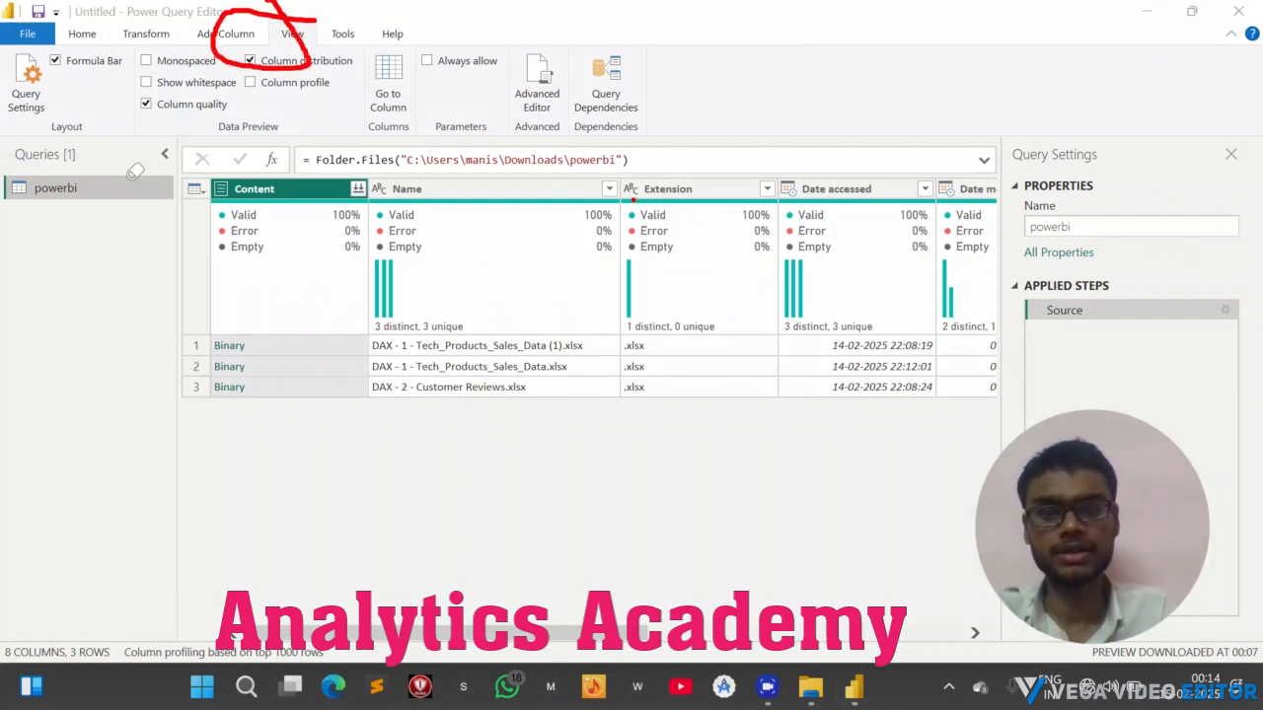
click(223, 56)
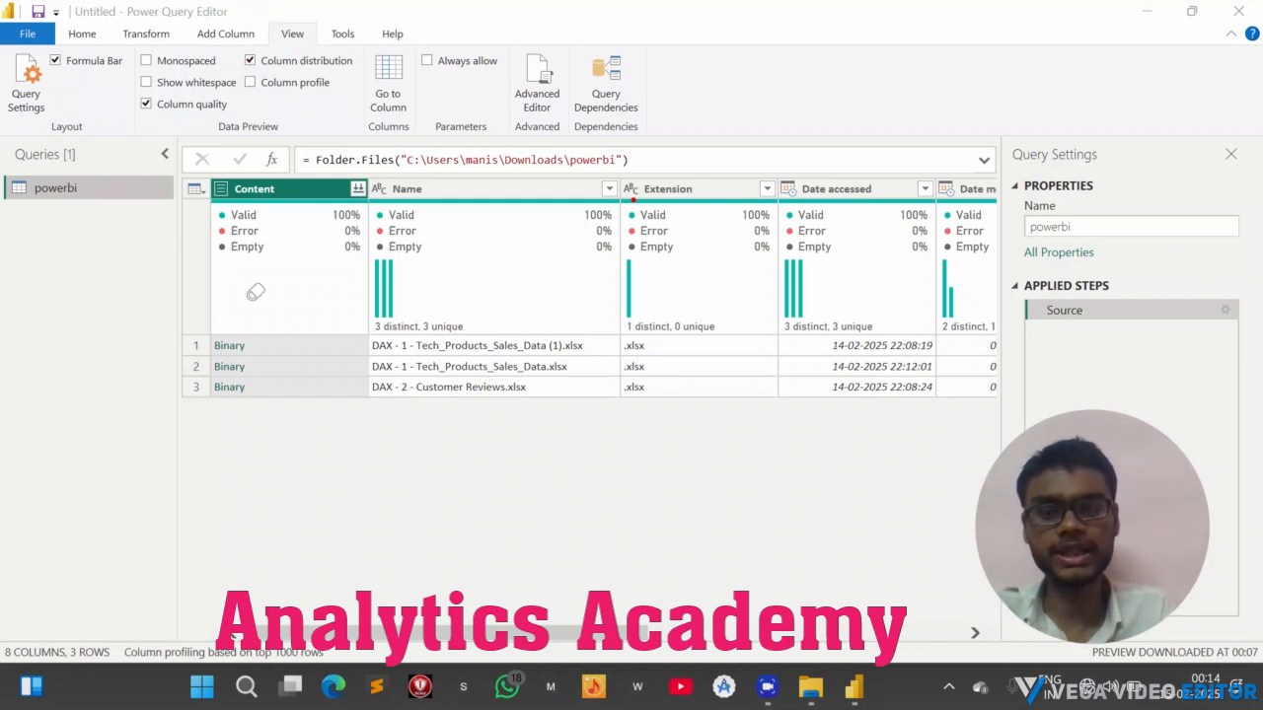
click(1218, 161)
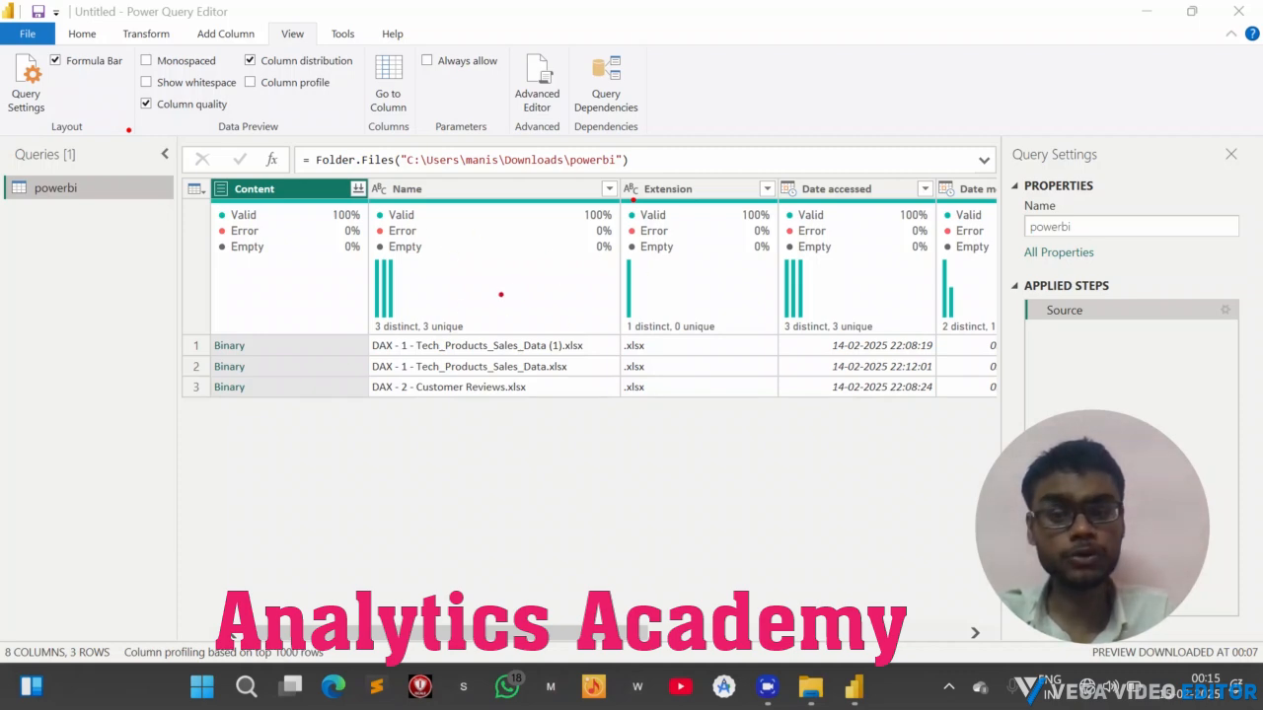
mouse_move(503, 294)
mouse_down()
mouse_move(437, 262)
mouse_move(317, 318)
mouse_move(382, 357)
mouse_move(523, 325)
mouse_move(462, 256)
mouse_move(432, 269)
mouse_up()
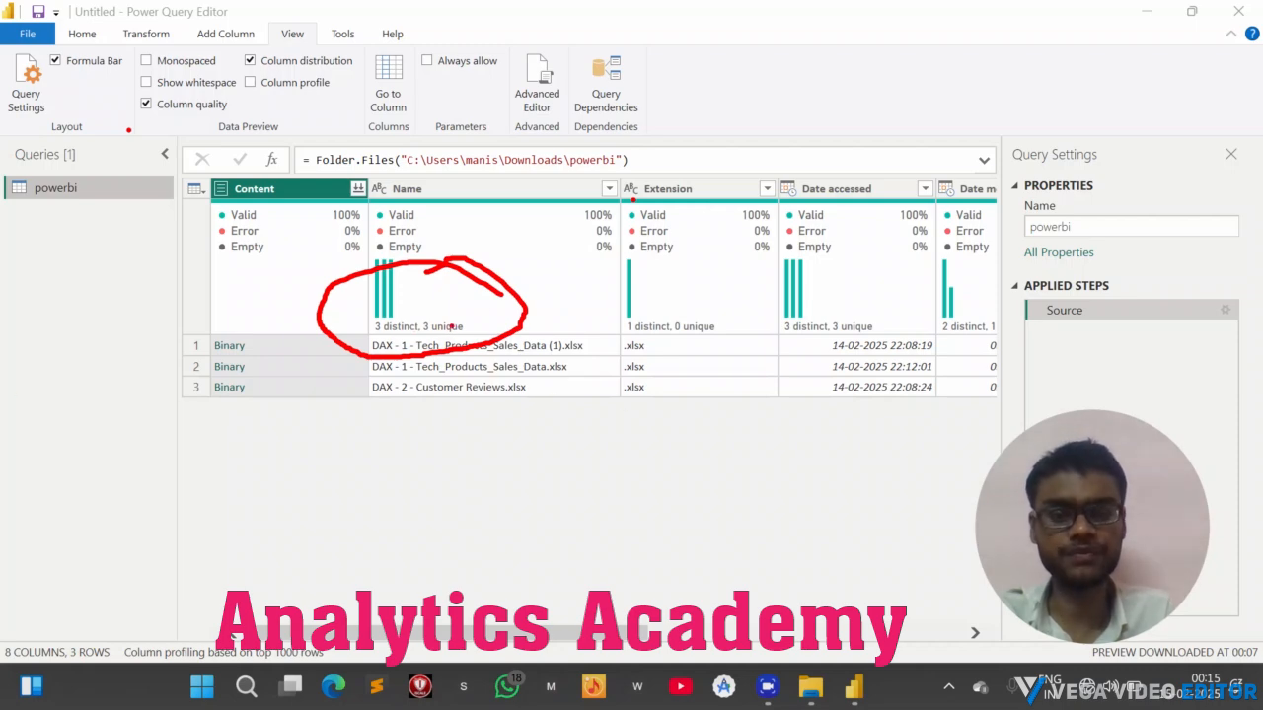
mouse_move(730, 306)
mouse_down()
mouse_move(578, 294)
mouse_move(761, 348)
mouse_move(679, 298)
mouse_up()
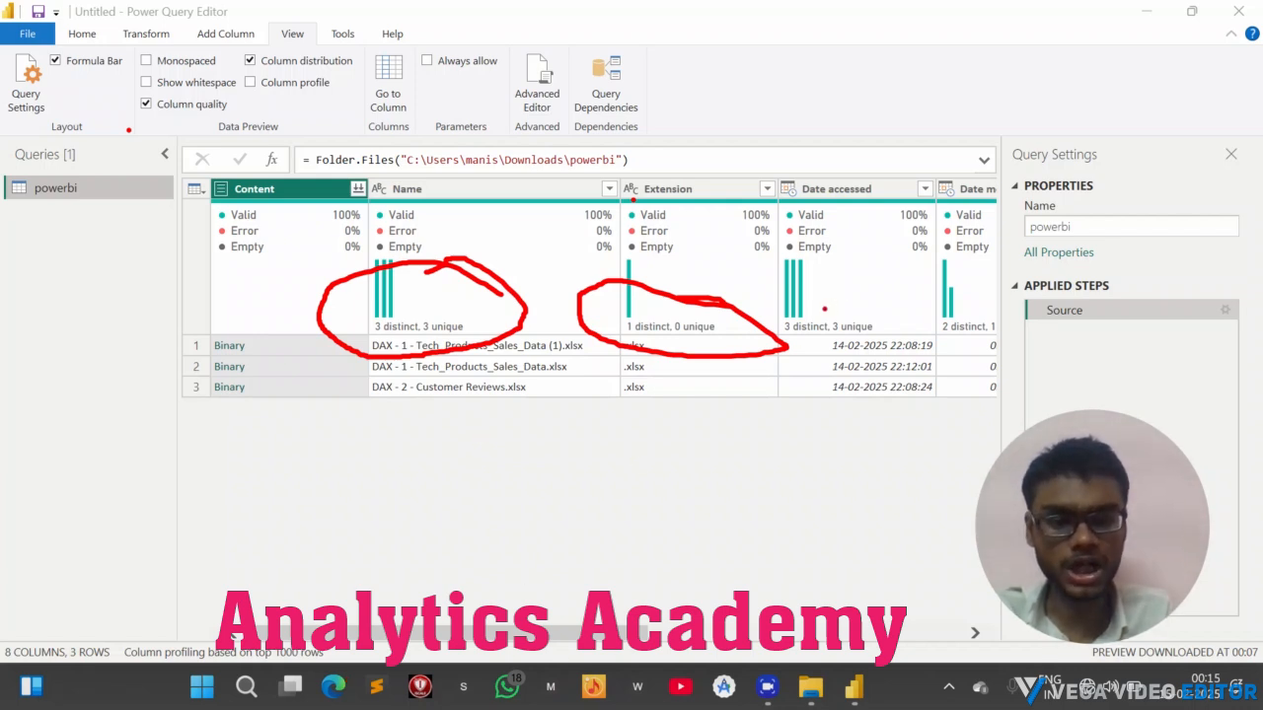
mouse_move(827, 309)
mouse_down()
mouse_move(844, 348)
mouse_move(800, 301)
mouse_up()
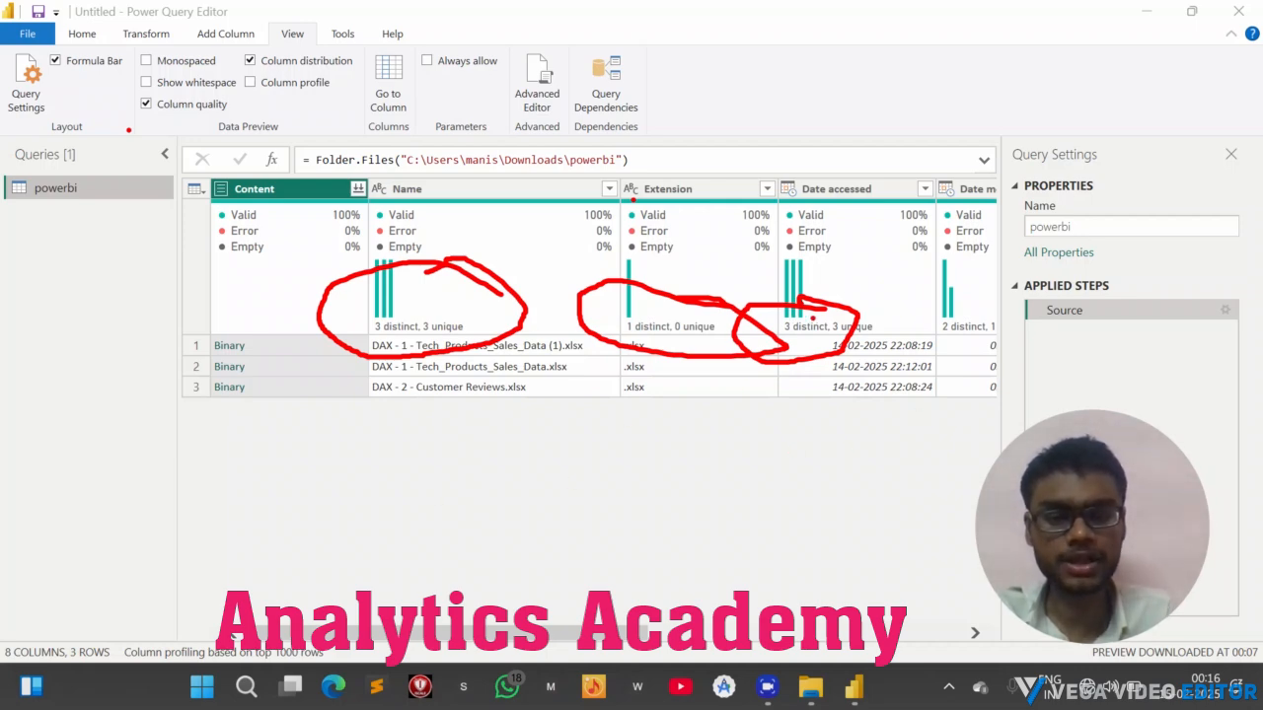
mouse_move(812, 318)
mouse_down()
mouse_move(730, 320)
mouse_move(770, 429)
mouse_move(624, 409)
mouse_up()
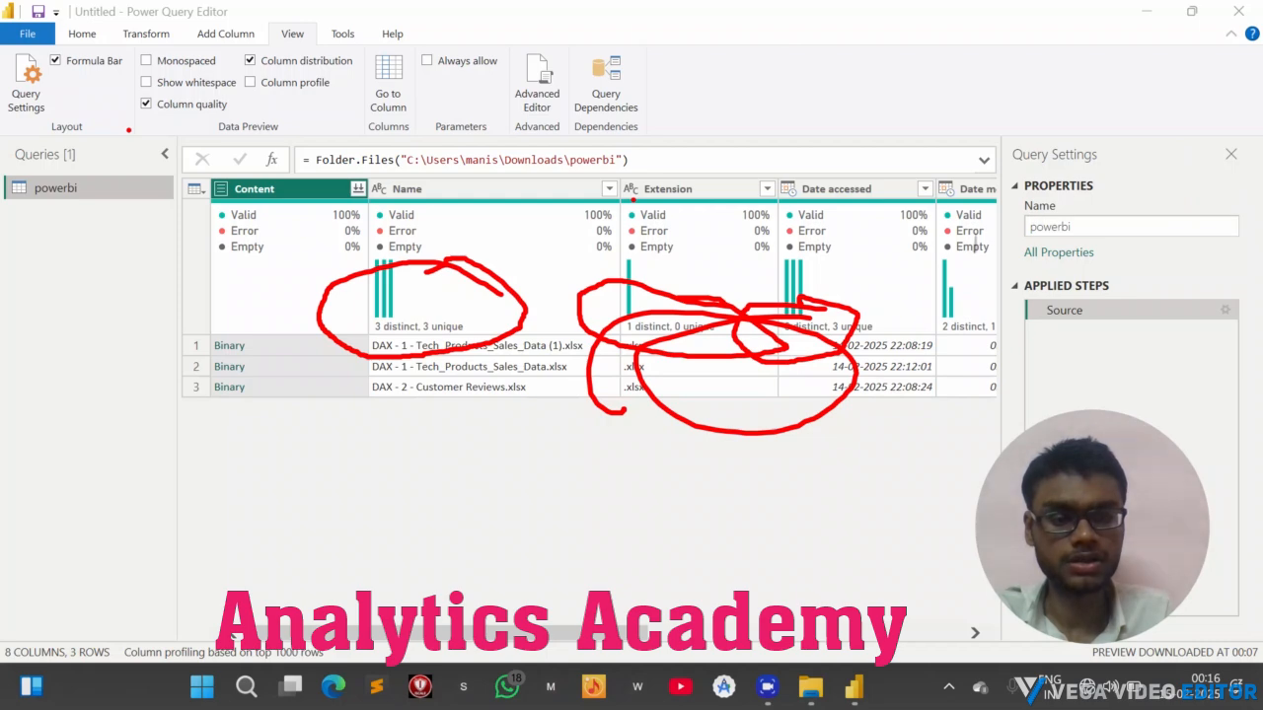
drag(647, 352, 595, 308)
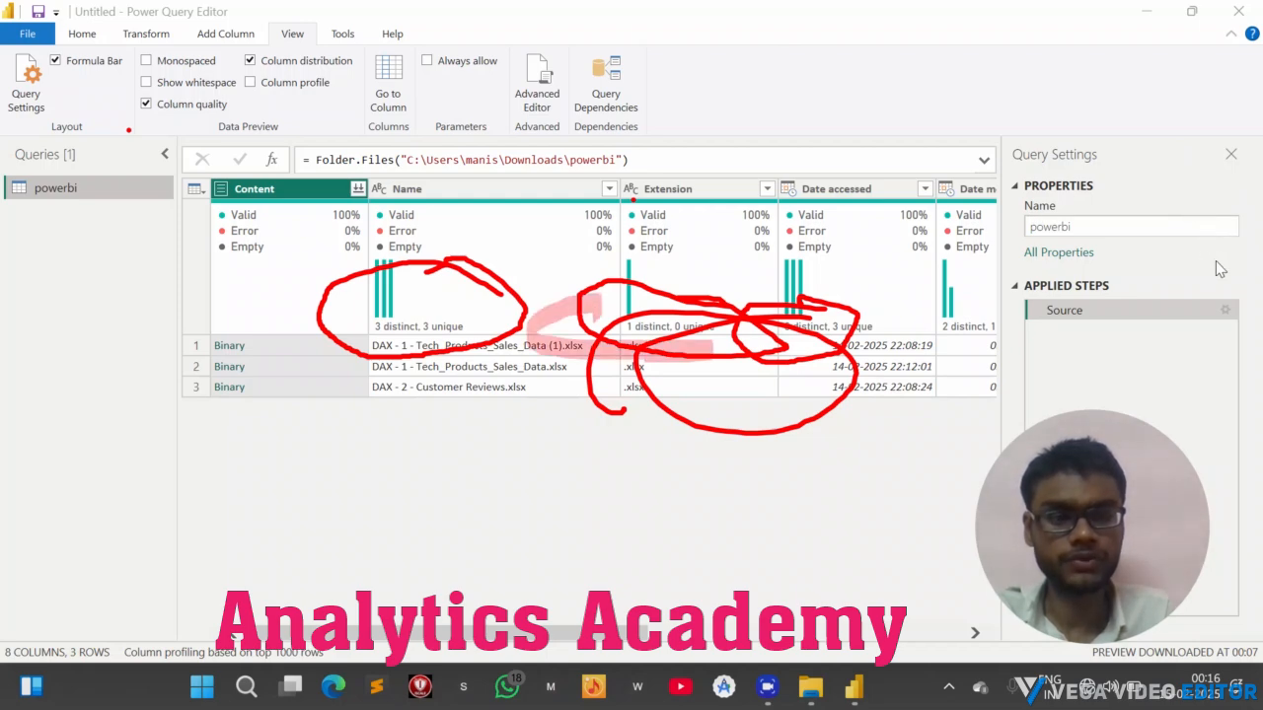
click(1207, 253)
mouse_move(653, 357)
mouse_down()
mouse_move(831, 262)
mouse_move(817, 306)
mouse_up()
mouse_move(466, 286)
mouse_down()
mouse_move(210, 371)
mouse_move(214, 524)
mouse_up()
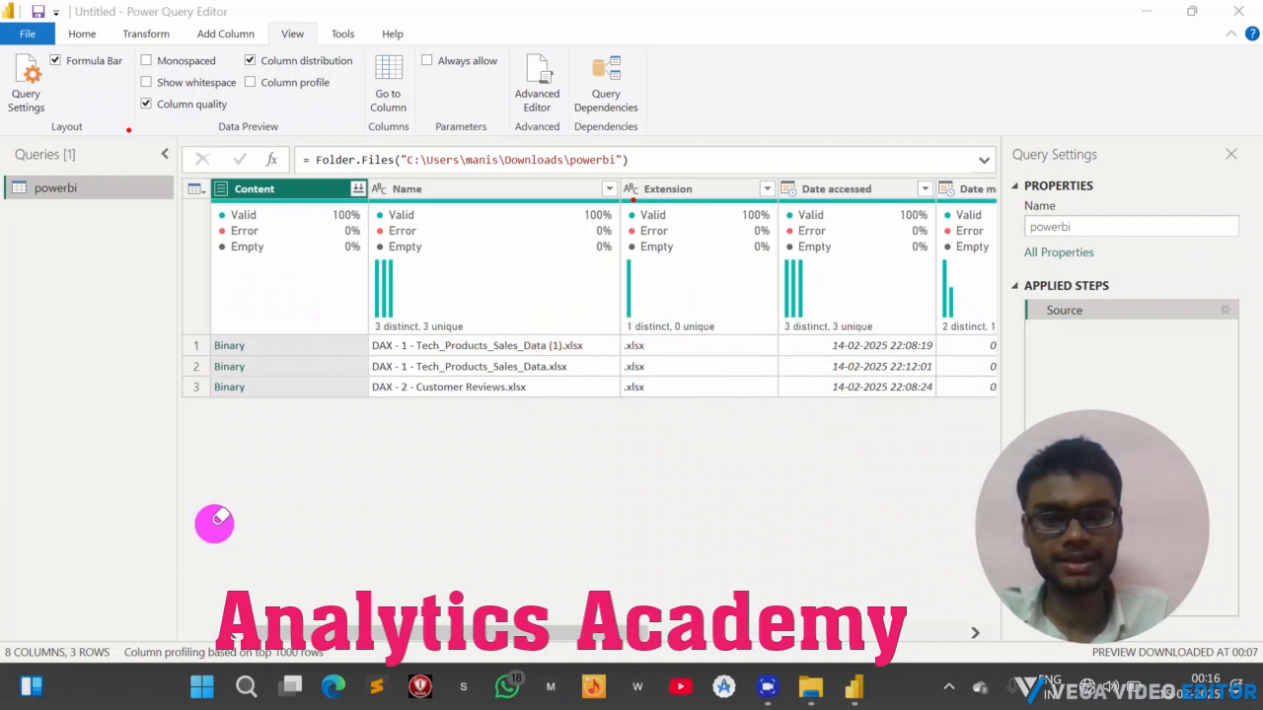
click(1209, 155)
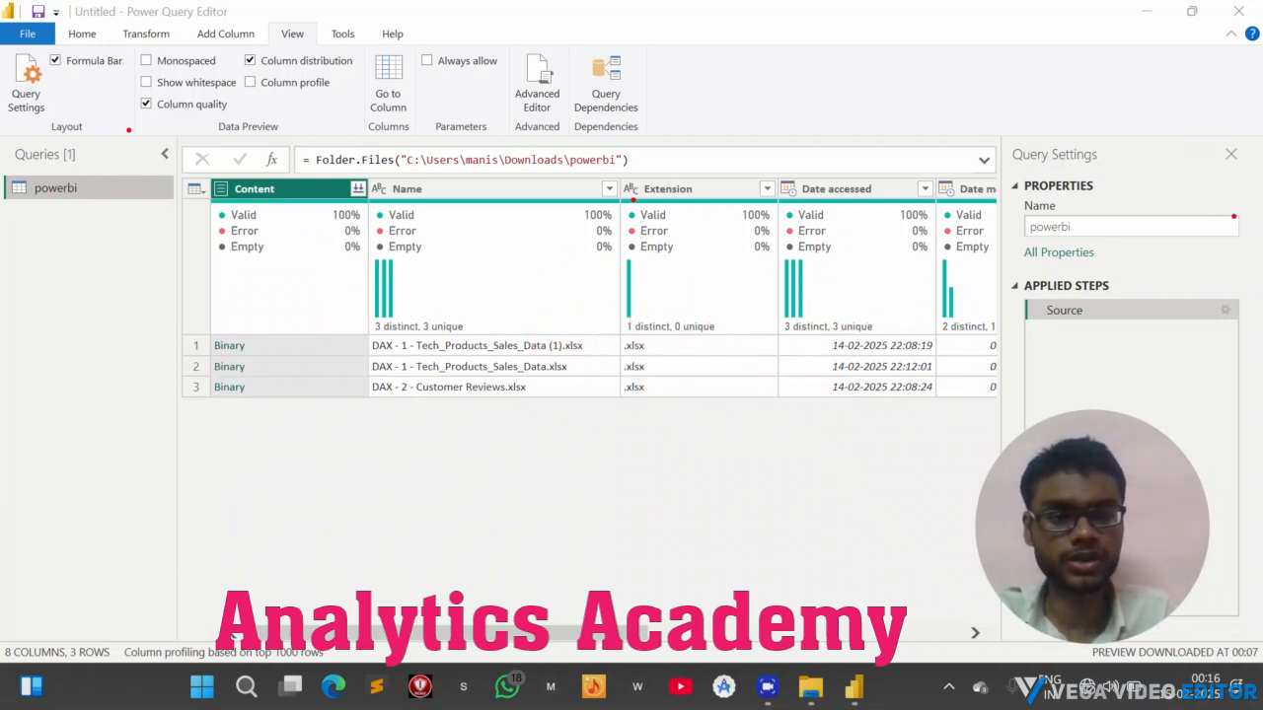
click(1207, 199)
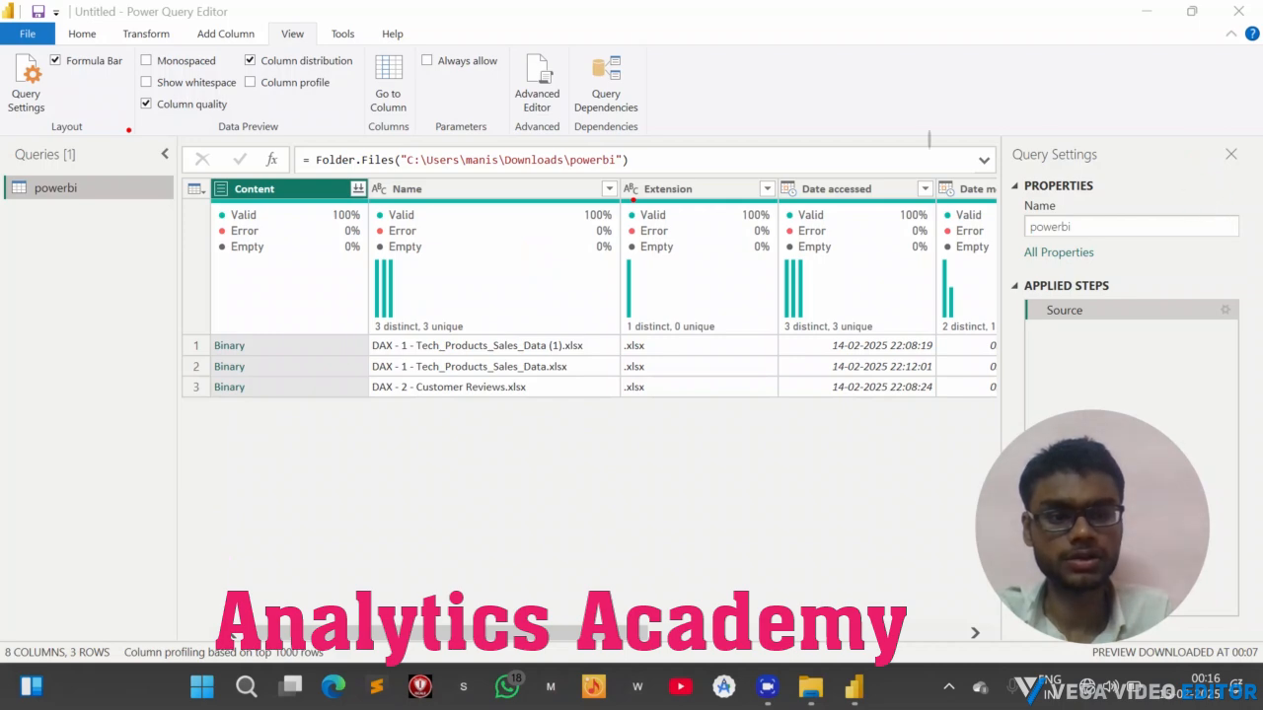
click(1200, 150)
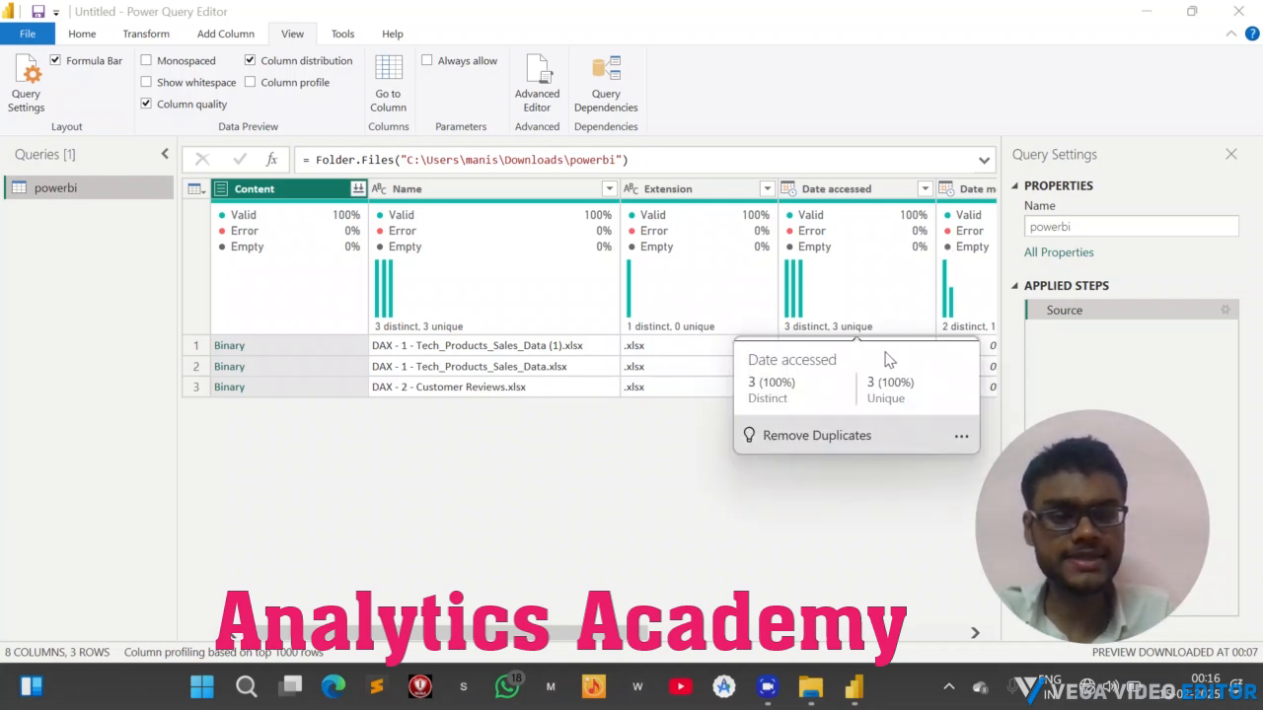
Inspect the values and distributions of the Date accessed, Date created and Date modified columns, ending on the second file's modified date
click(865, 347)
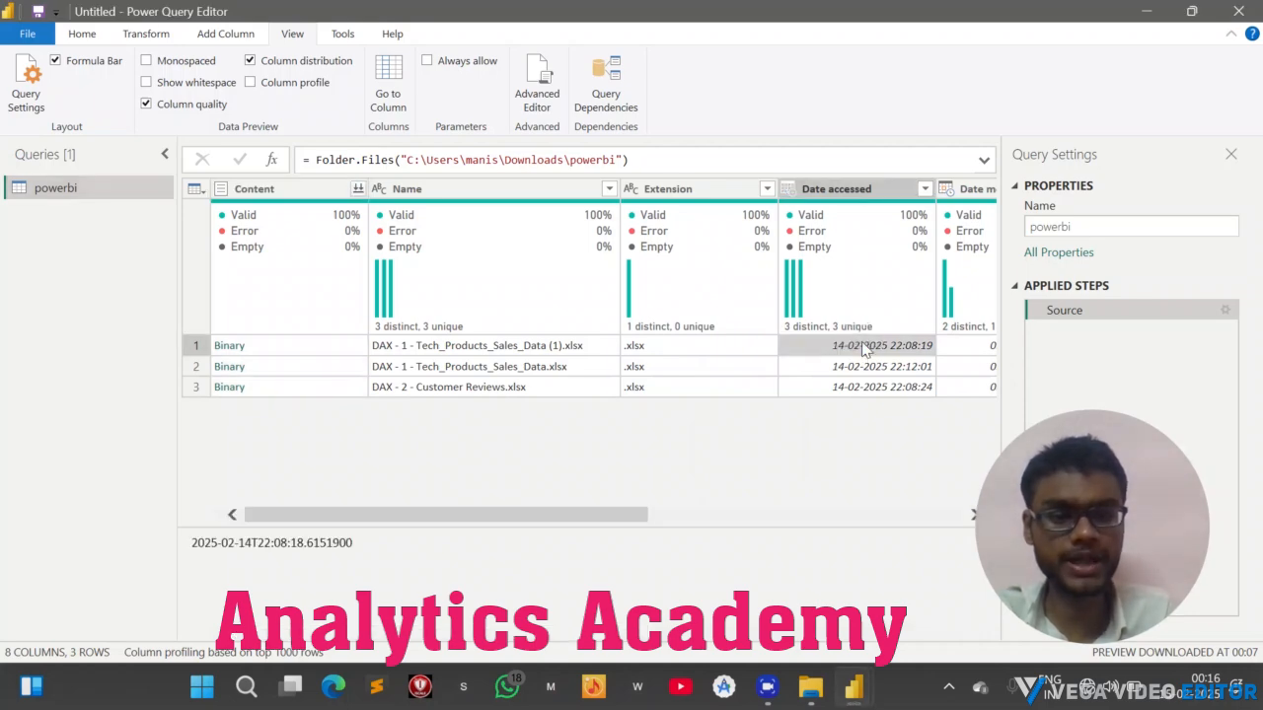
key(Right)
key(Right)
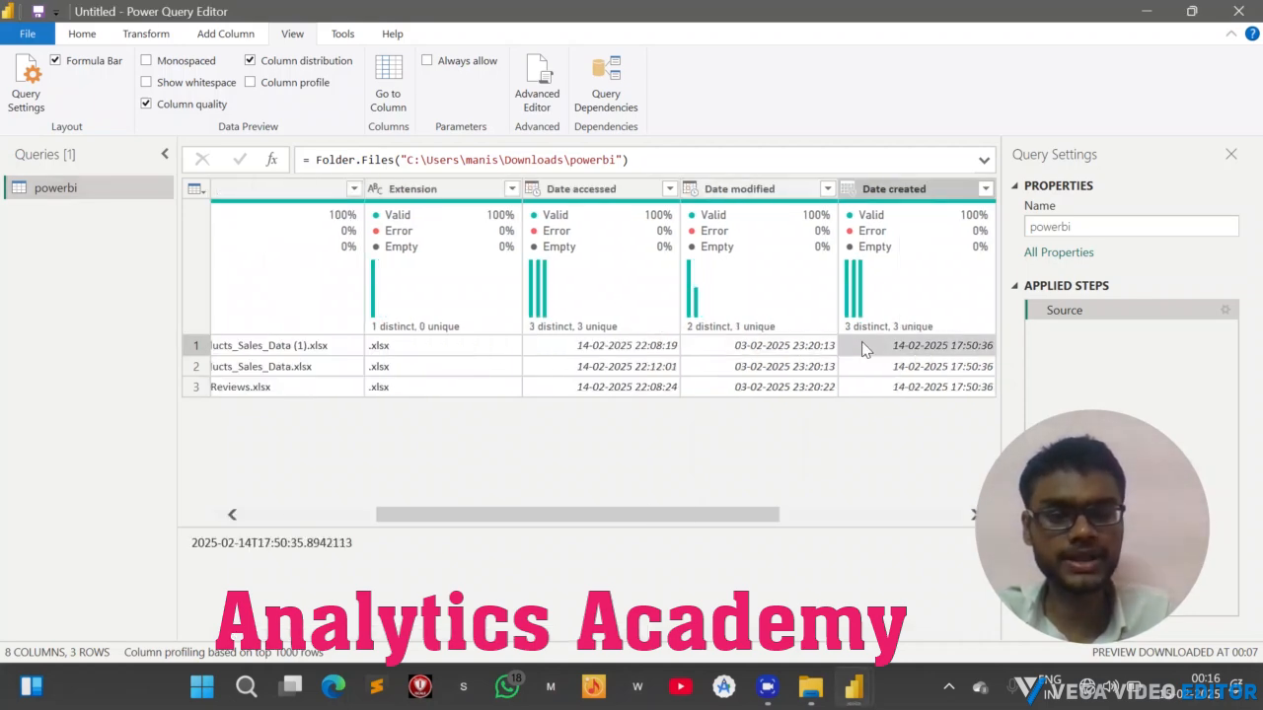
key(Down)
key(Left)
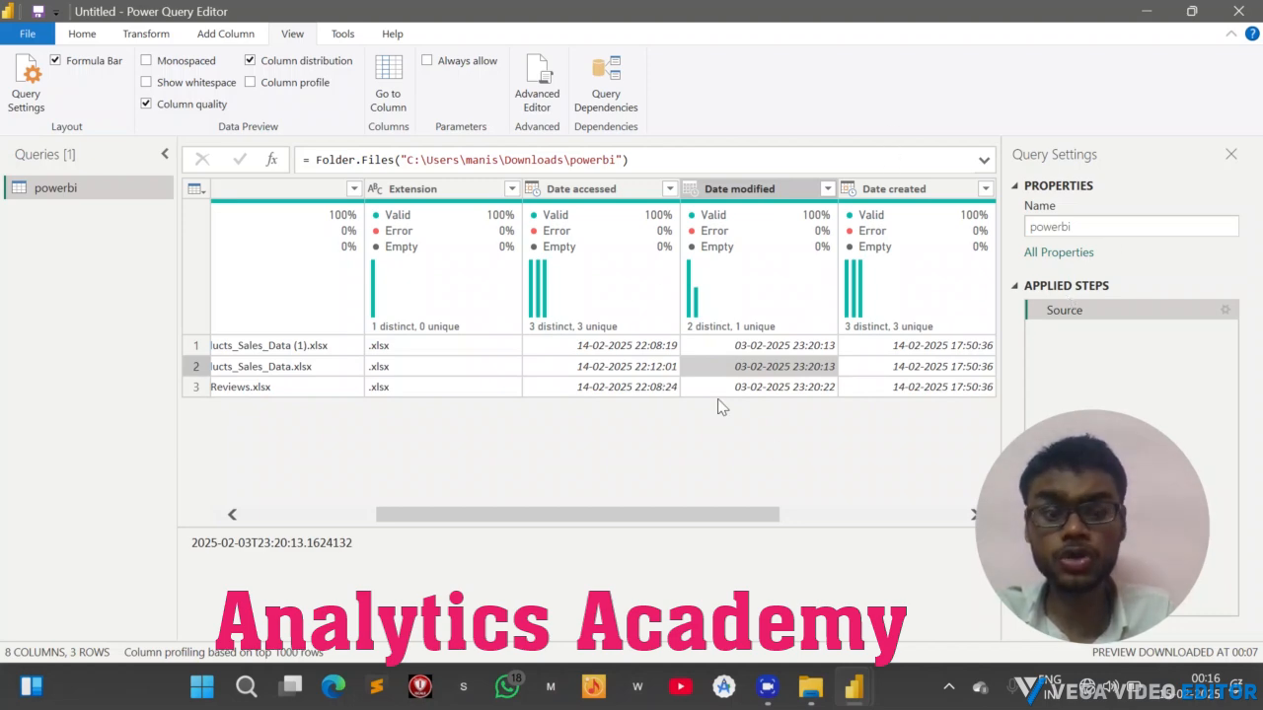
click(799, 40)
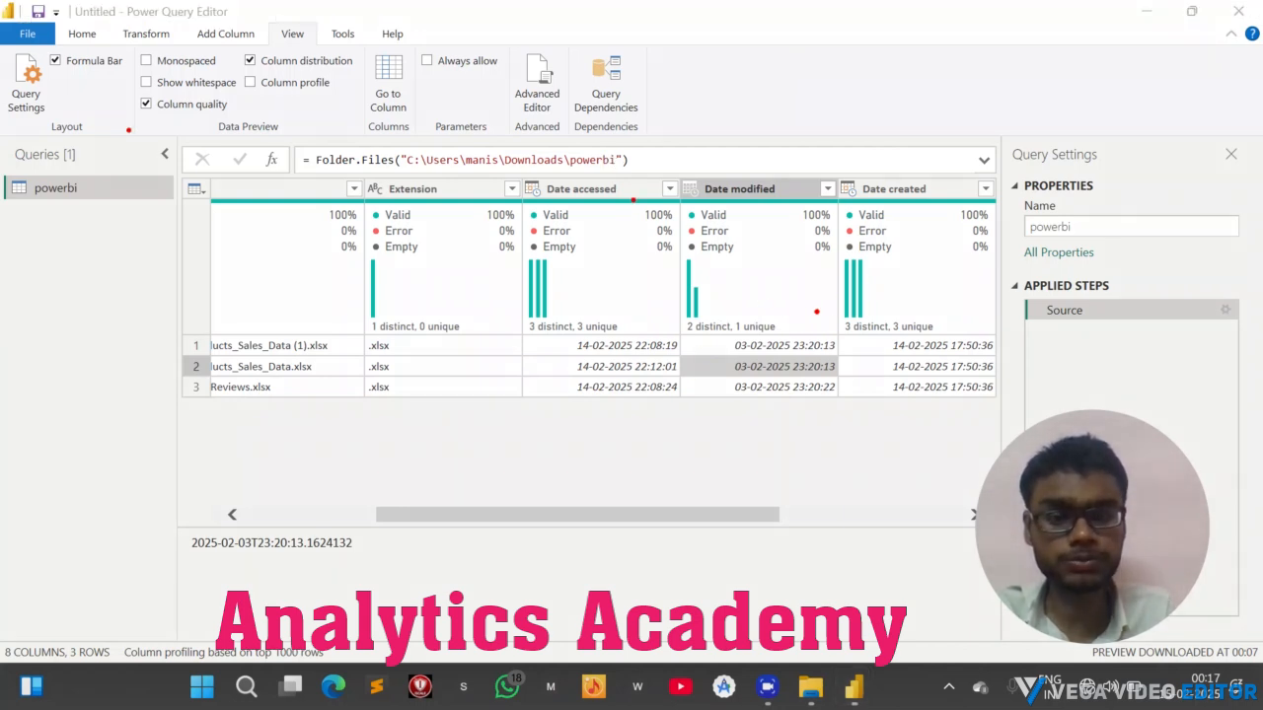
mouse_move(817, 312)
mouse_down()
mouse_move(663, 312)
mouse_move(676, 345)
mouse_up()
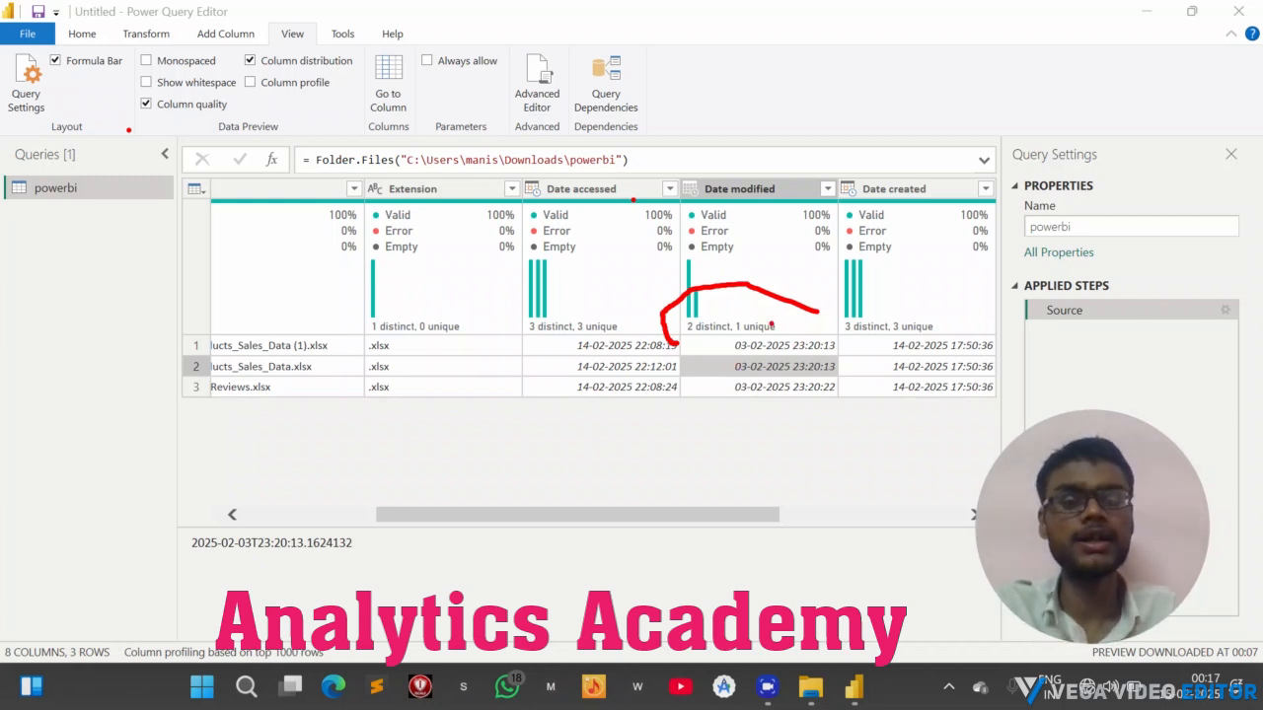
mouse_move(782, 319)
mouse_down()
mouse_move(695, 318)
mouse_move(795, 359)
mouse_up()
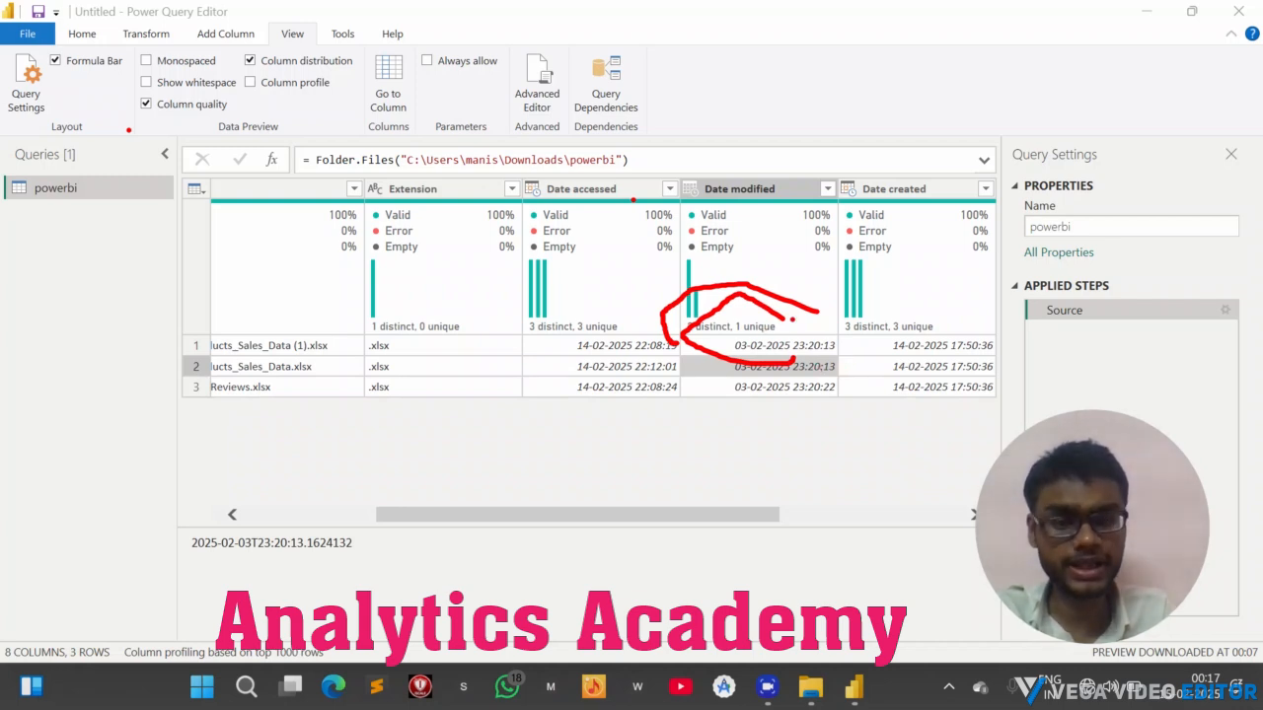
mouse_move(851, 379)
mouse_down()
mouse_move(784, 357)
mouse_move(692, 373)
mouse_move(705, 407)
mouse_move(809, 414)
mouse_move(865, 391)
mouse_move(827, 377)
mouse_up()
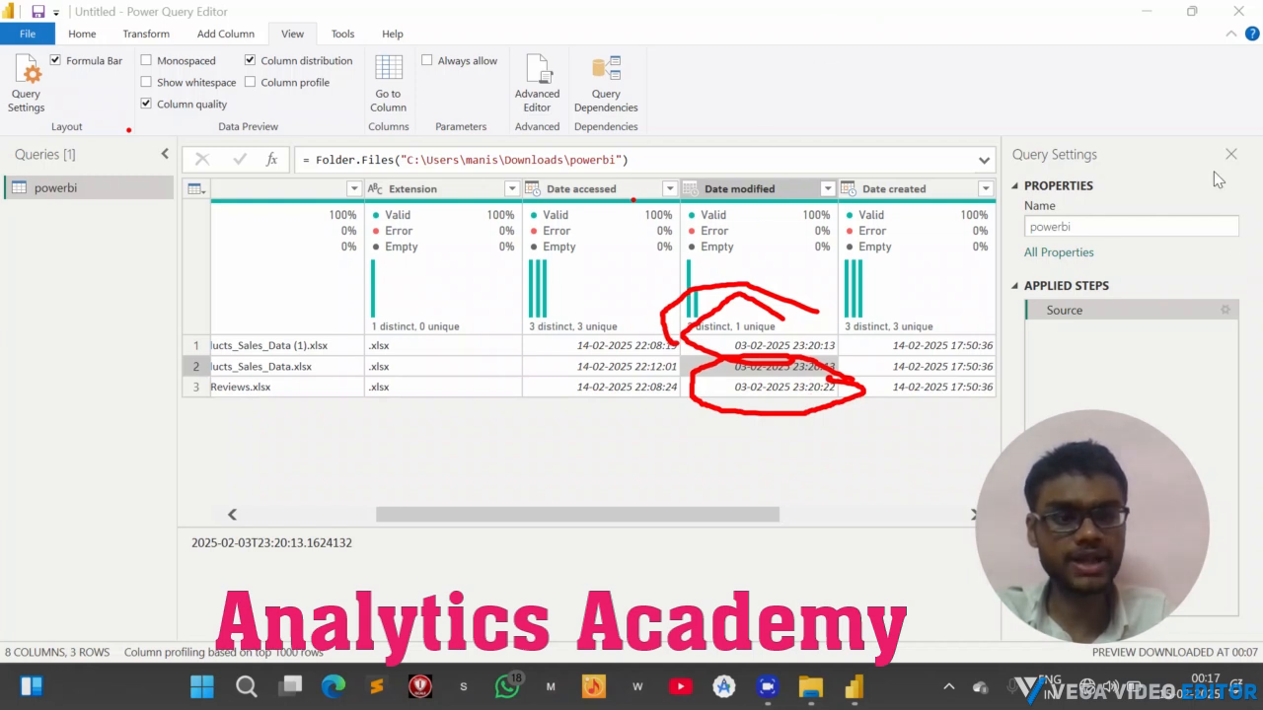
mouse_move(805, 335)
mouse_down()
mouse_move(638, 296)
mouse_move(706, 307)
mouse_up()
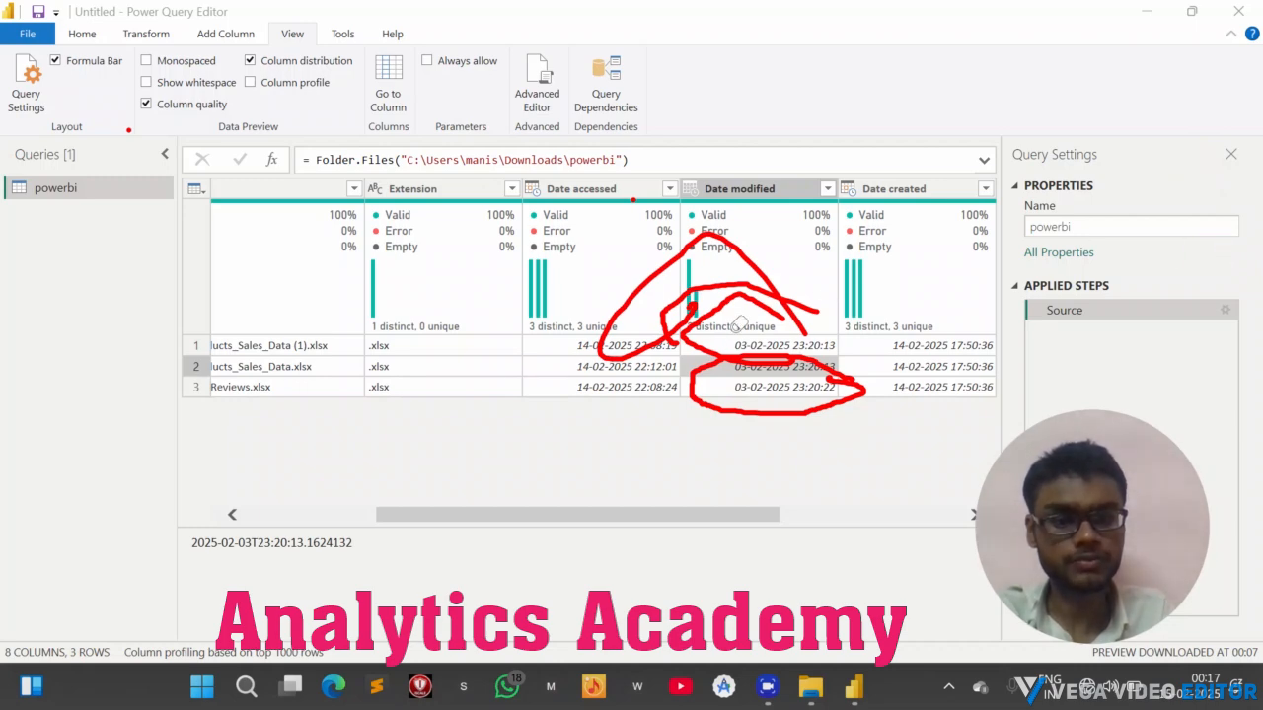
click(742, 316)
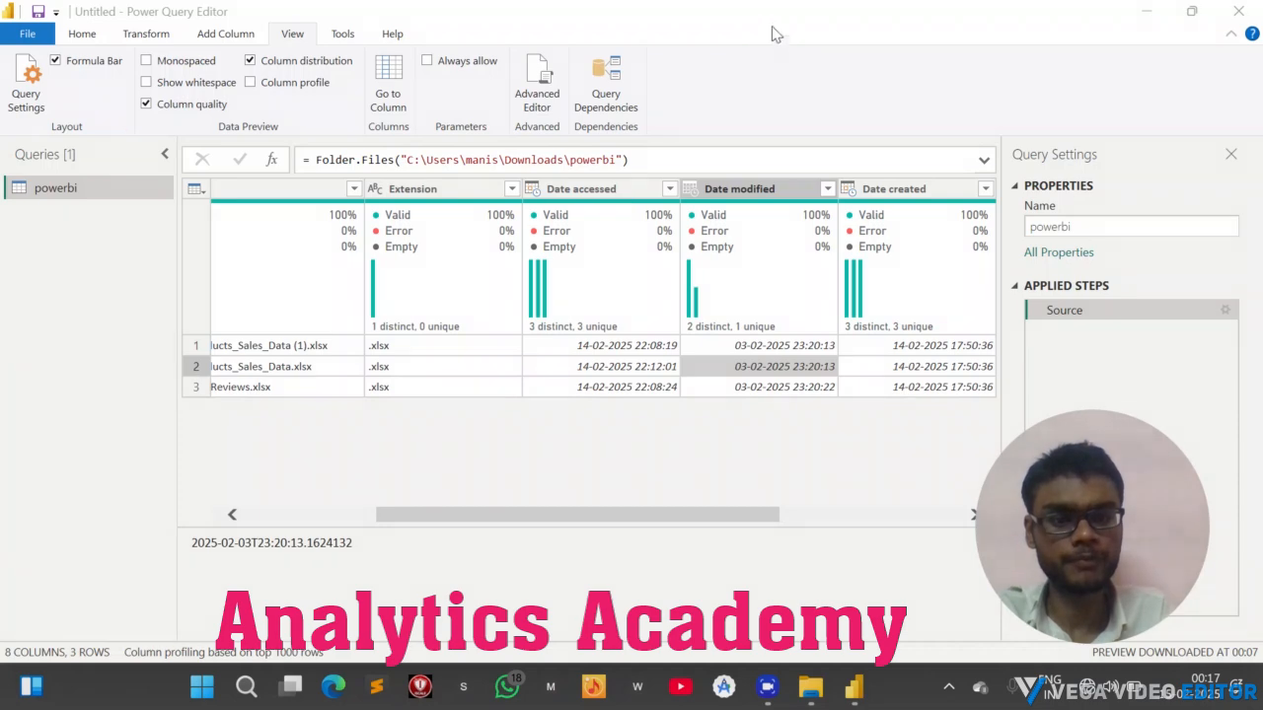
Inspect the quality and distribution of the columns from Date created across to Folder Path
click(906, 341)
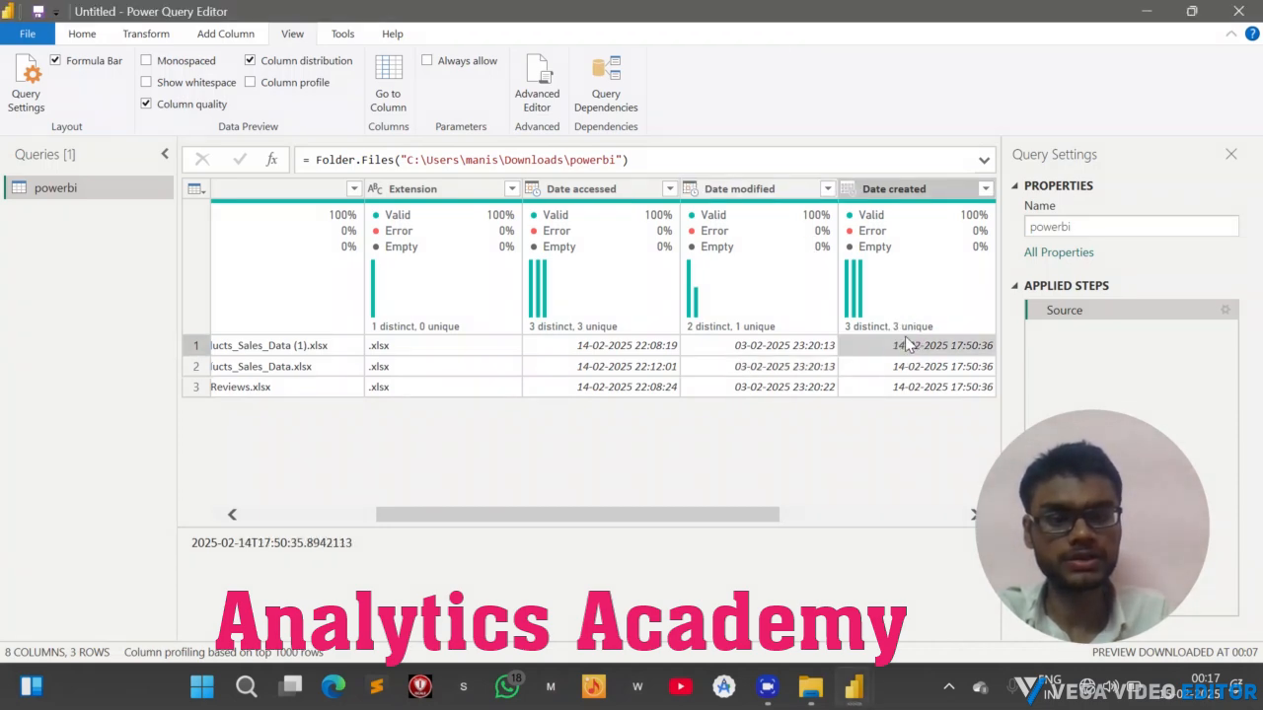
key(Right)
key(Right)
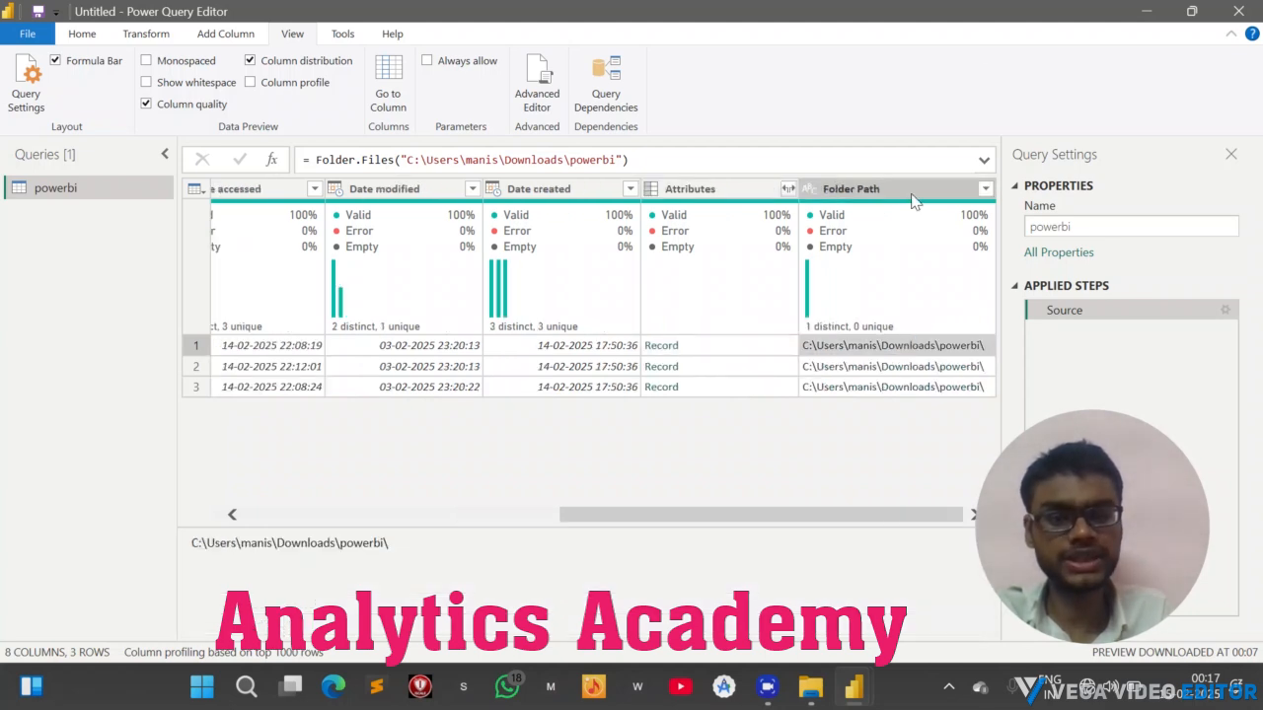
mouse_move(893, 314)
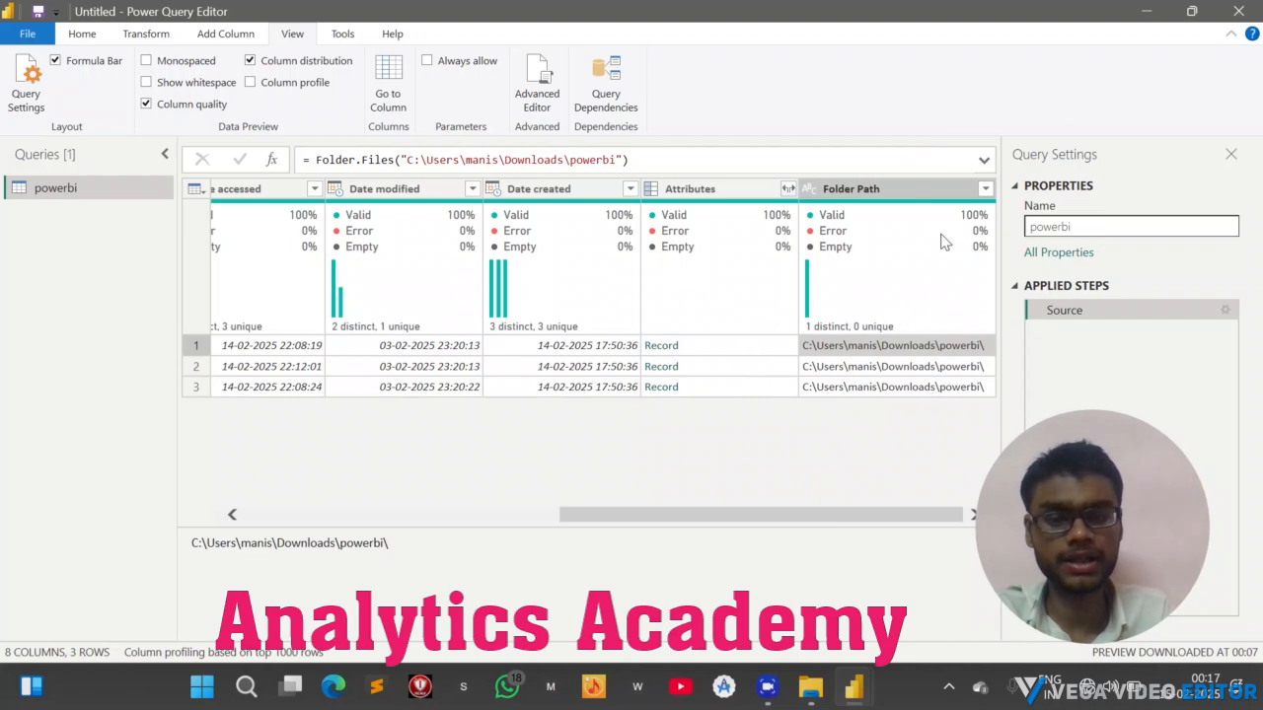
Go back to the first columns, view the Name column's quality details and select the Content column
key(Left)
key(Left)
key(Left)
key(Left)
key(Left)
key(Left)
key(Left)
key(Left)
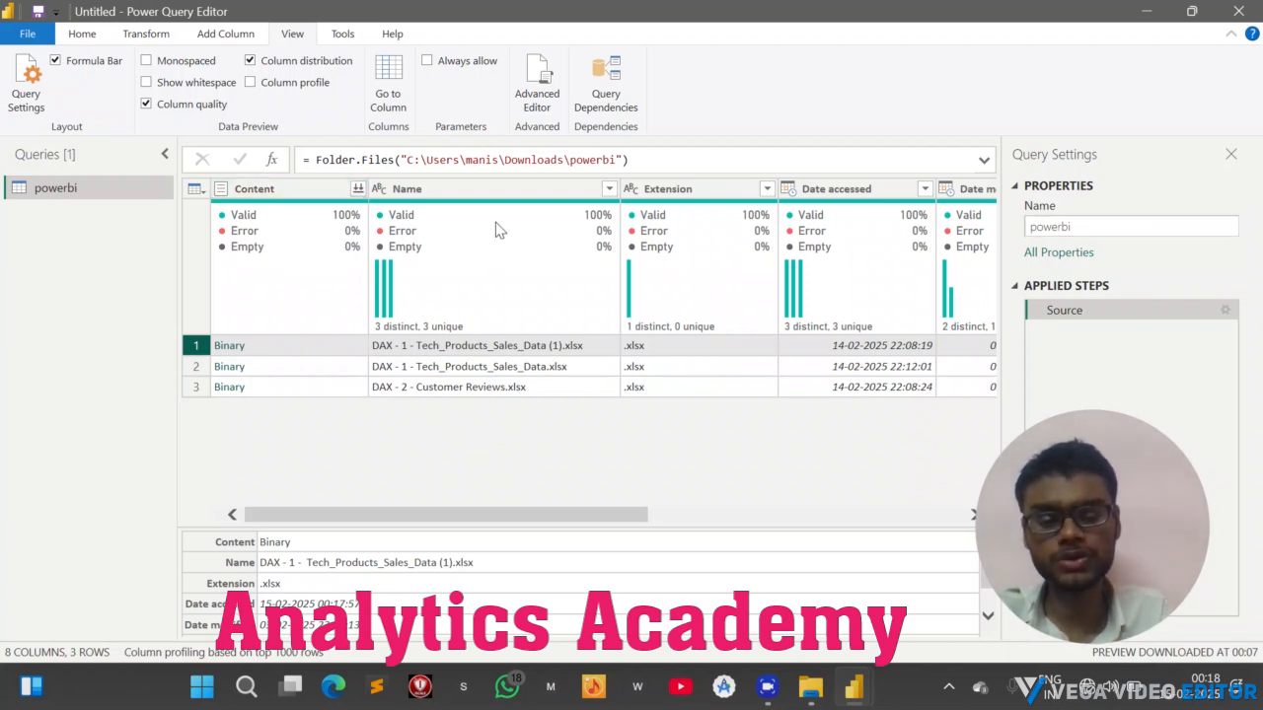
mouse_move(497, 226)
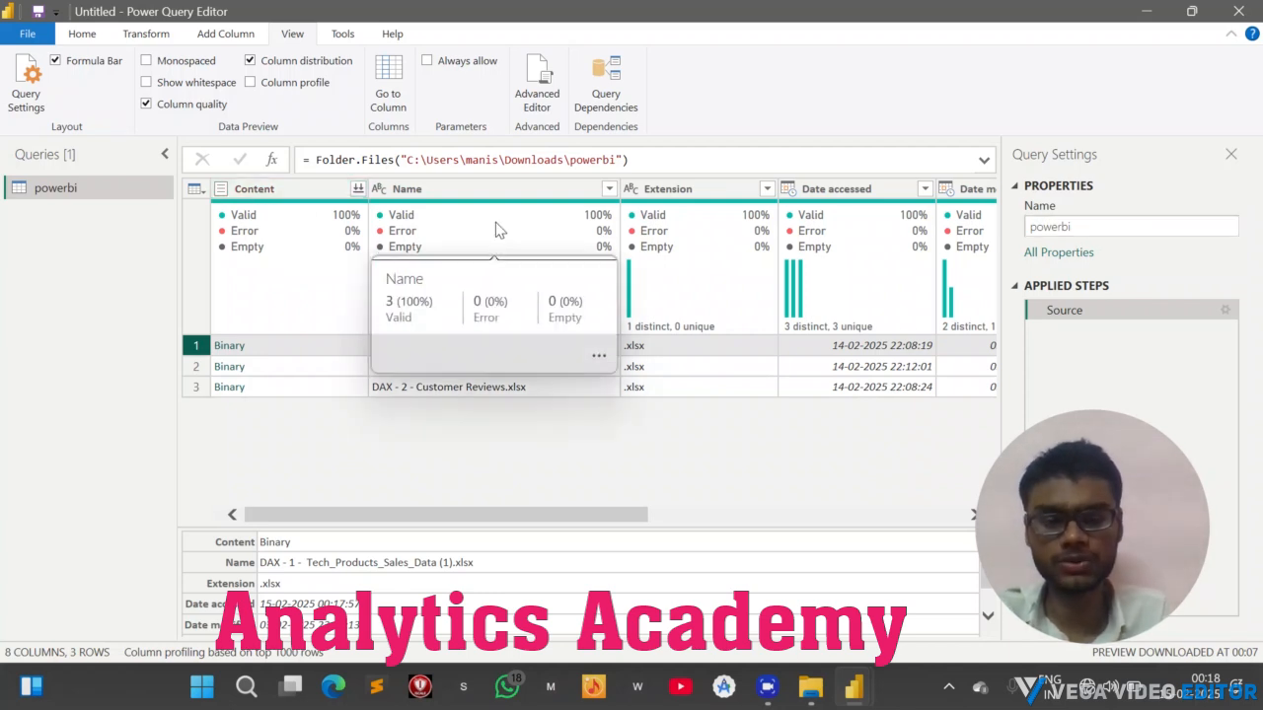
click(288, 195)
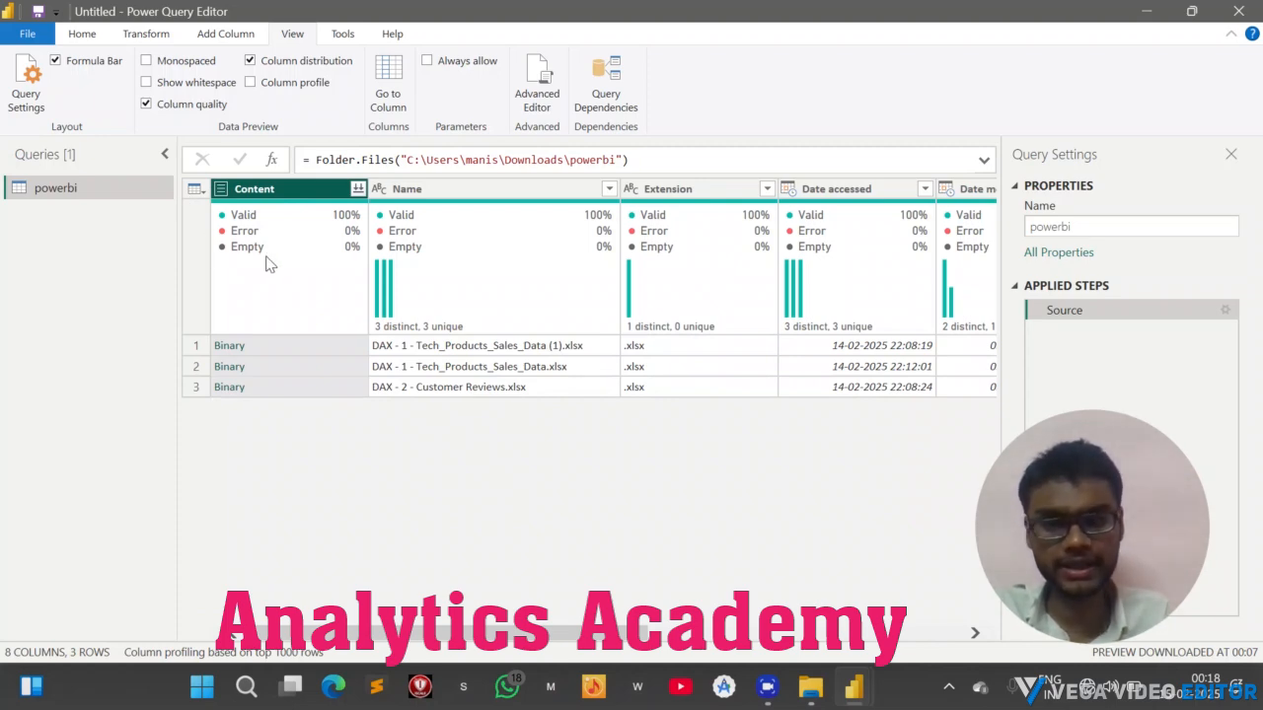
Inspect the first file's values from Date accessed across to Folder Path, and return to the start of its row
ctrl+click(444, 192)
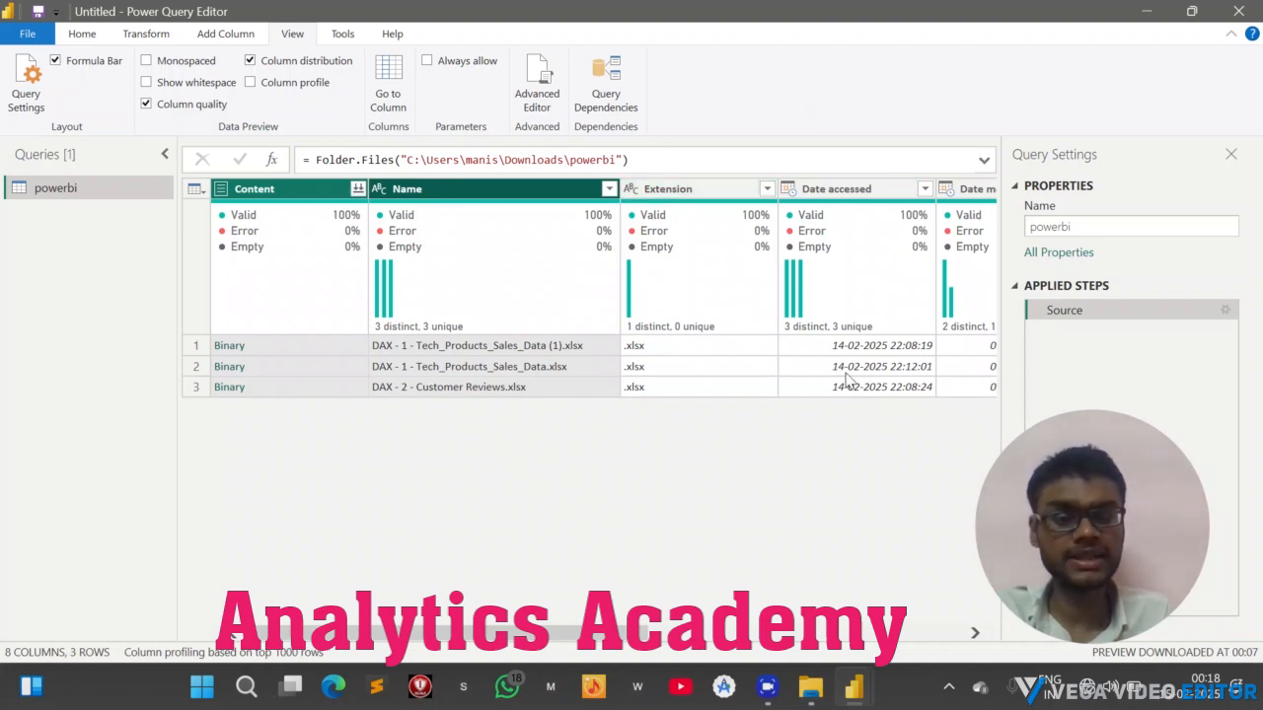
click(872, 347)
key(Right)
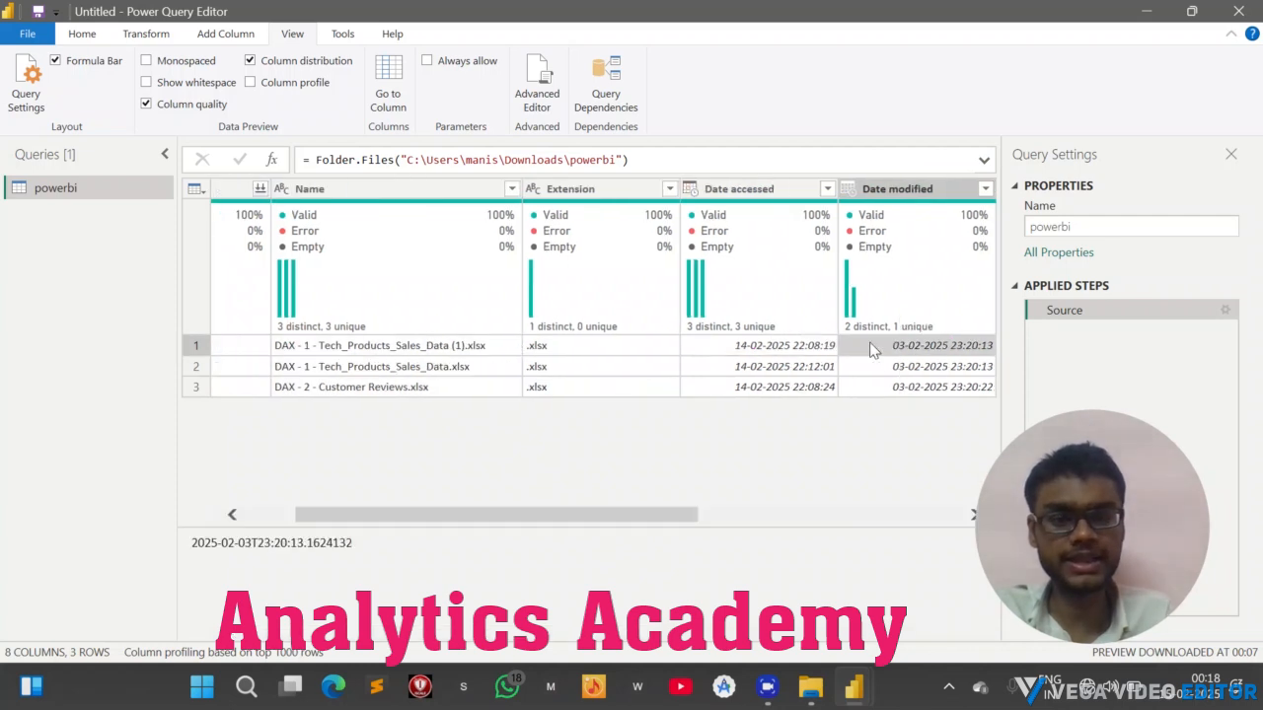
key(Right)
key(Right)
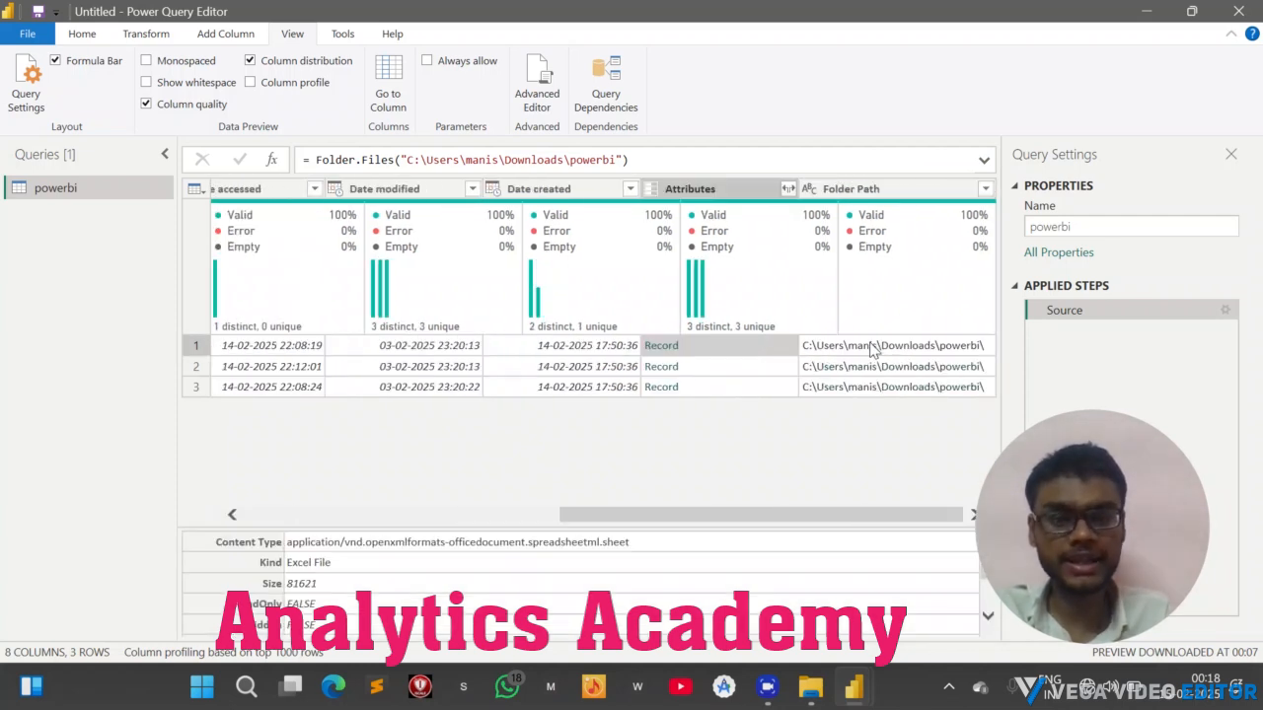
key(Right)
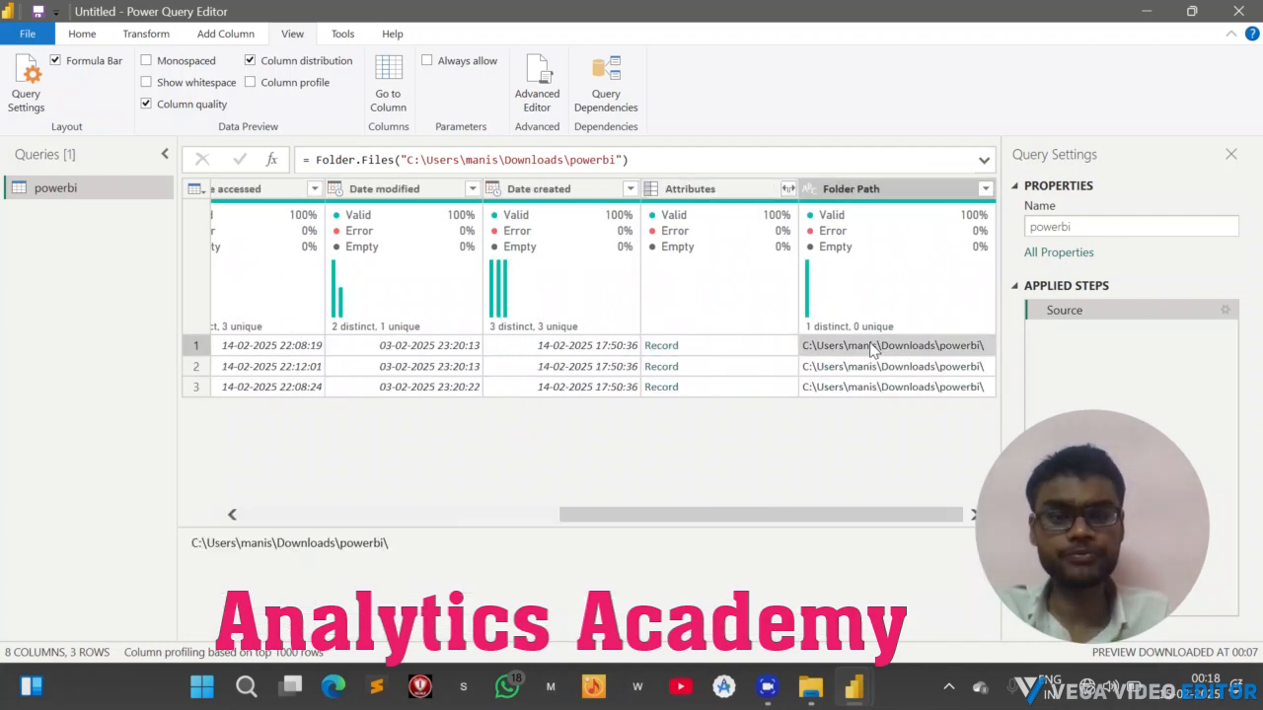
key(Left)
key(Left)
key(Left)
key(Left)
key(Left)
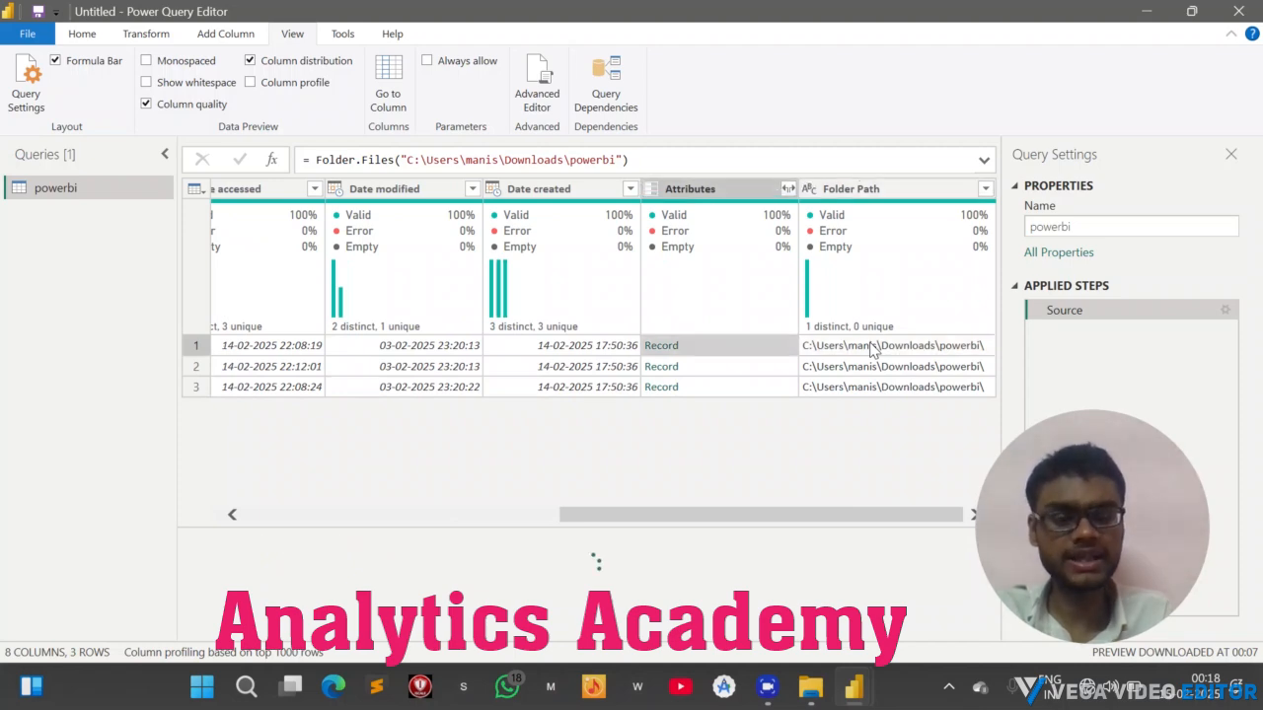
key(Left)
key(Left)
key(Left)
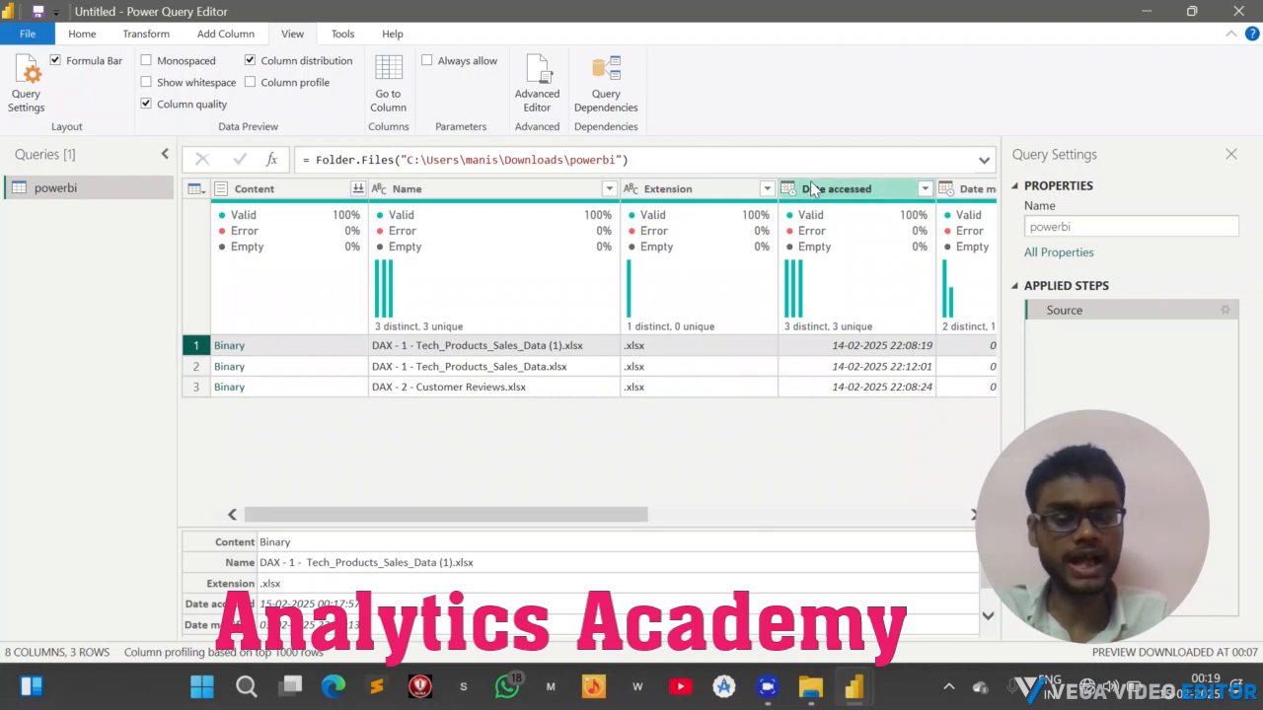
View the Date accessed column's distribution details, and step through the first row's fields from Content to Attributes and back
mouse_move(847, 323)
key(Right)
key(Right)
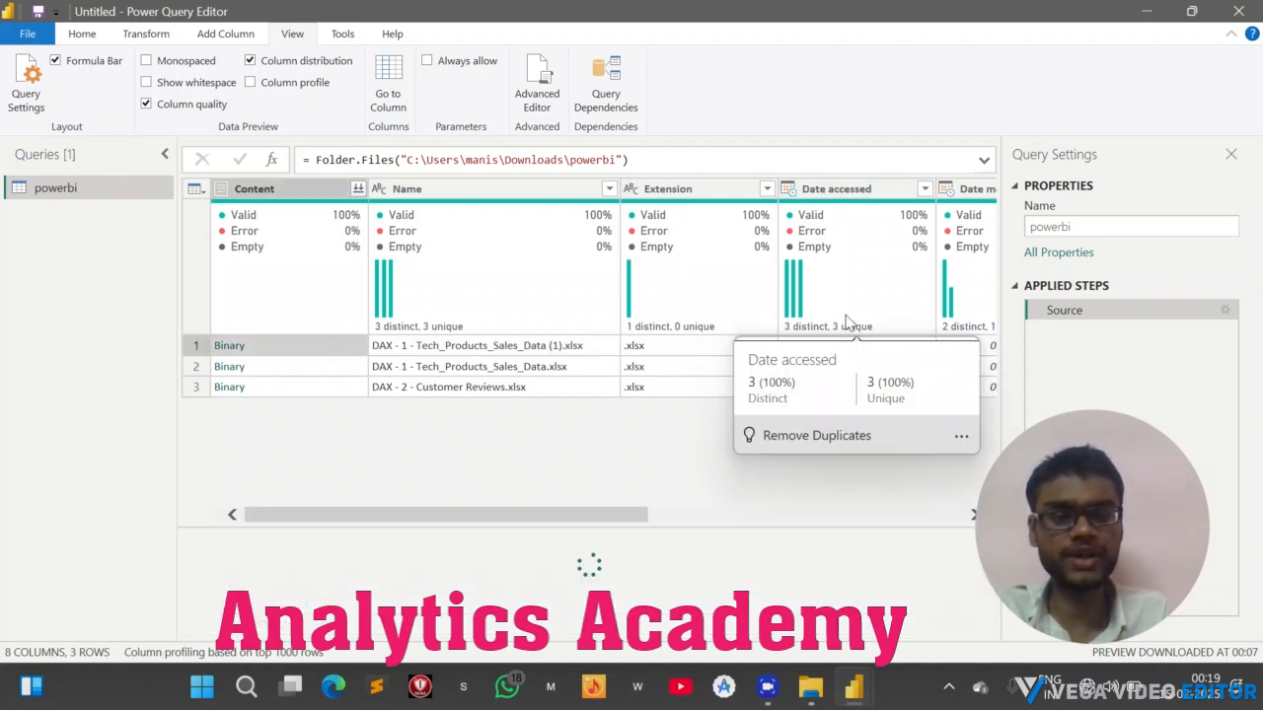
key(Right)
key(Right)
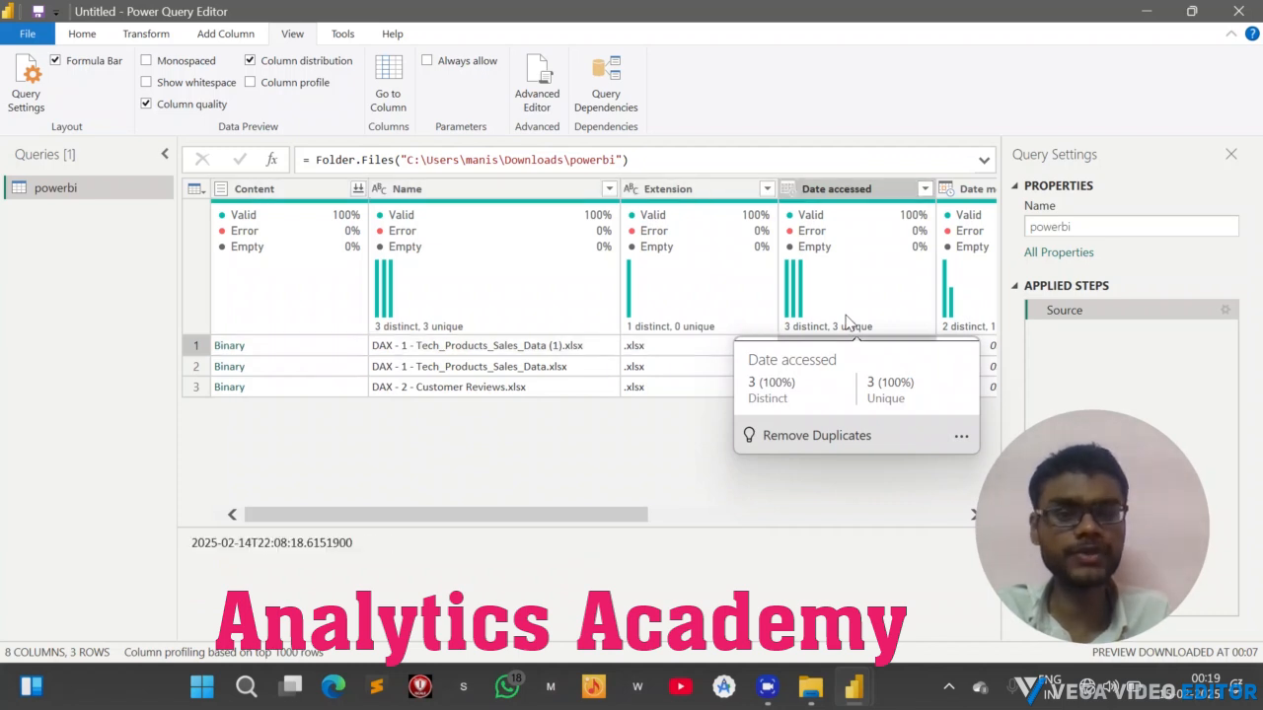
key(Right)
key(Right)
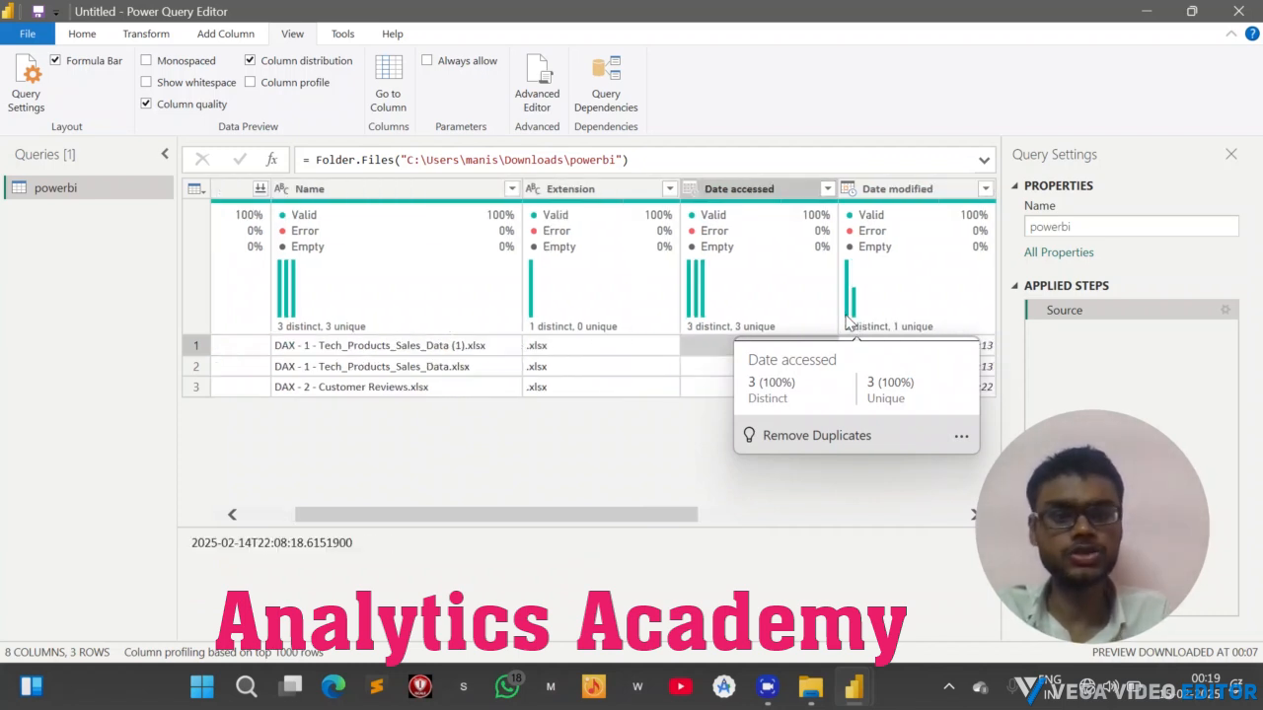
key(Right)
key(Left)
key(Right)
key(Left)
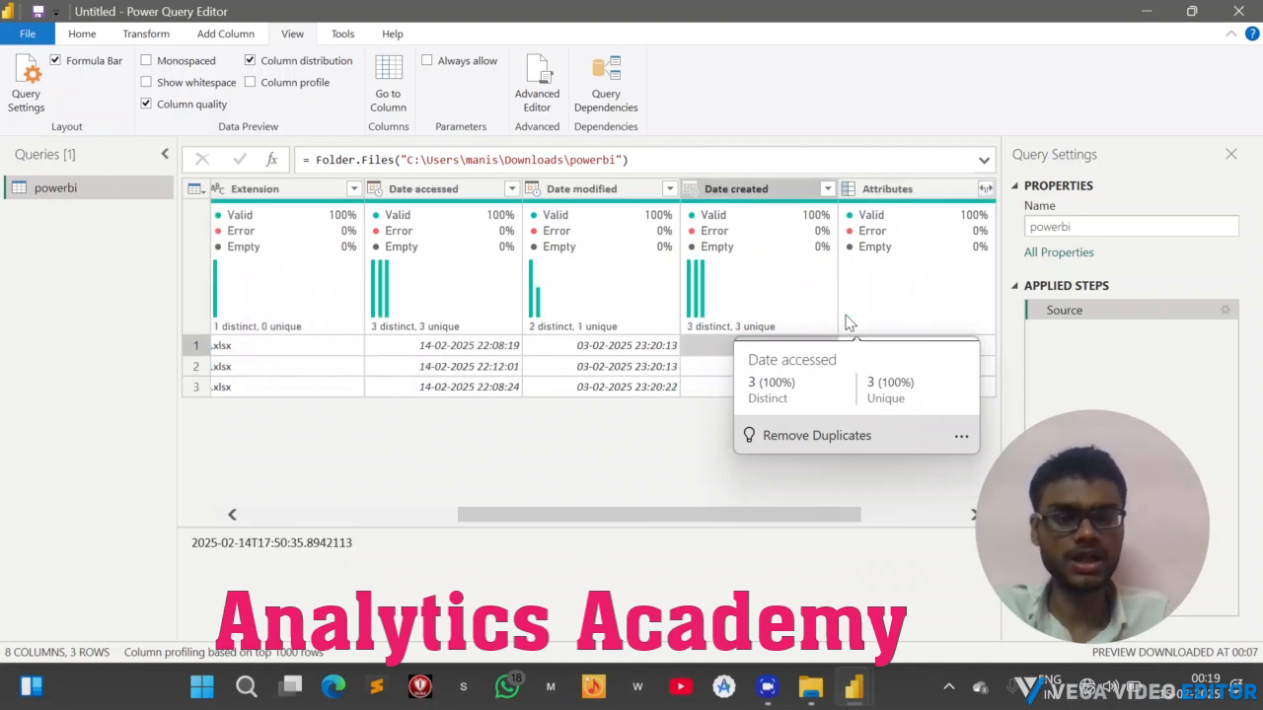
key(Left)
key(Right)
key(Right)
key(Right)
key(Left)
key(Right)
key(Left)
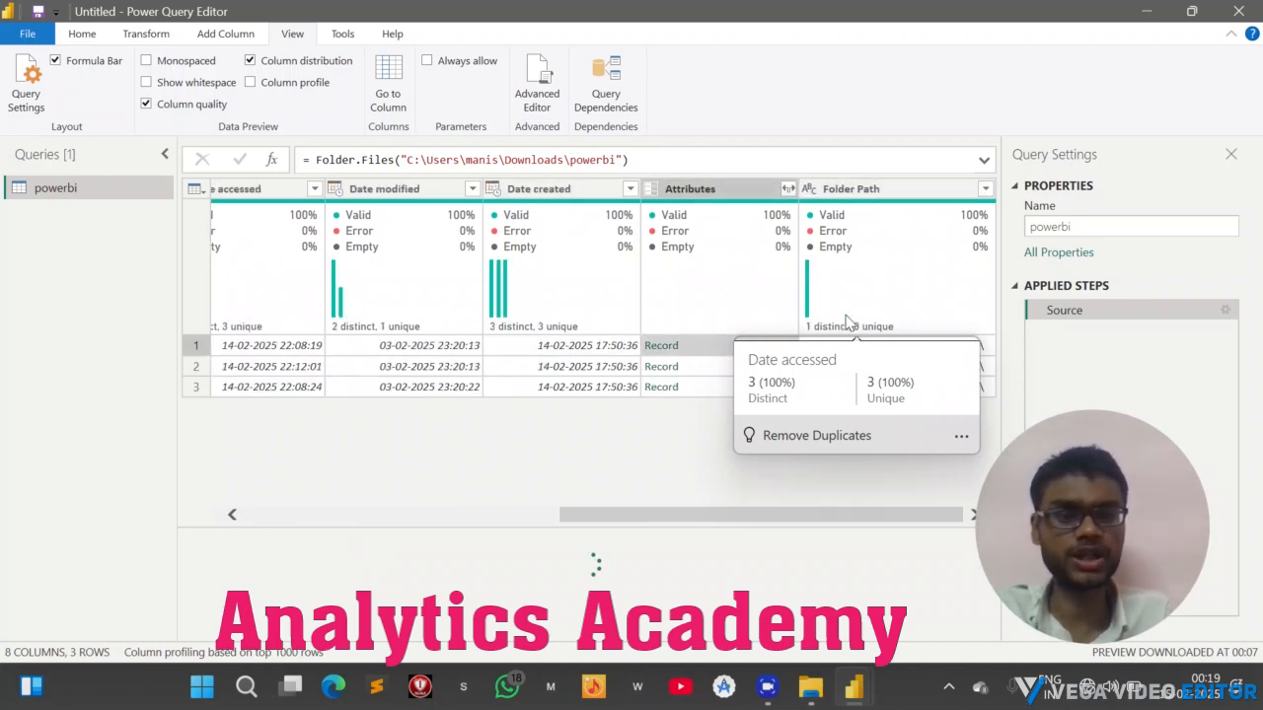
key(Left)
key(Left)
key(Left)
key(Left)
key(Left)
key(Left)
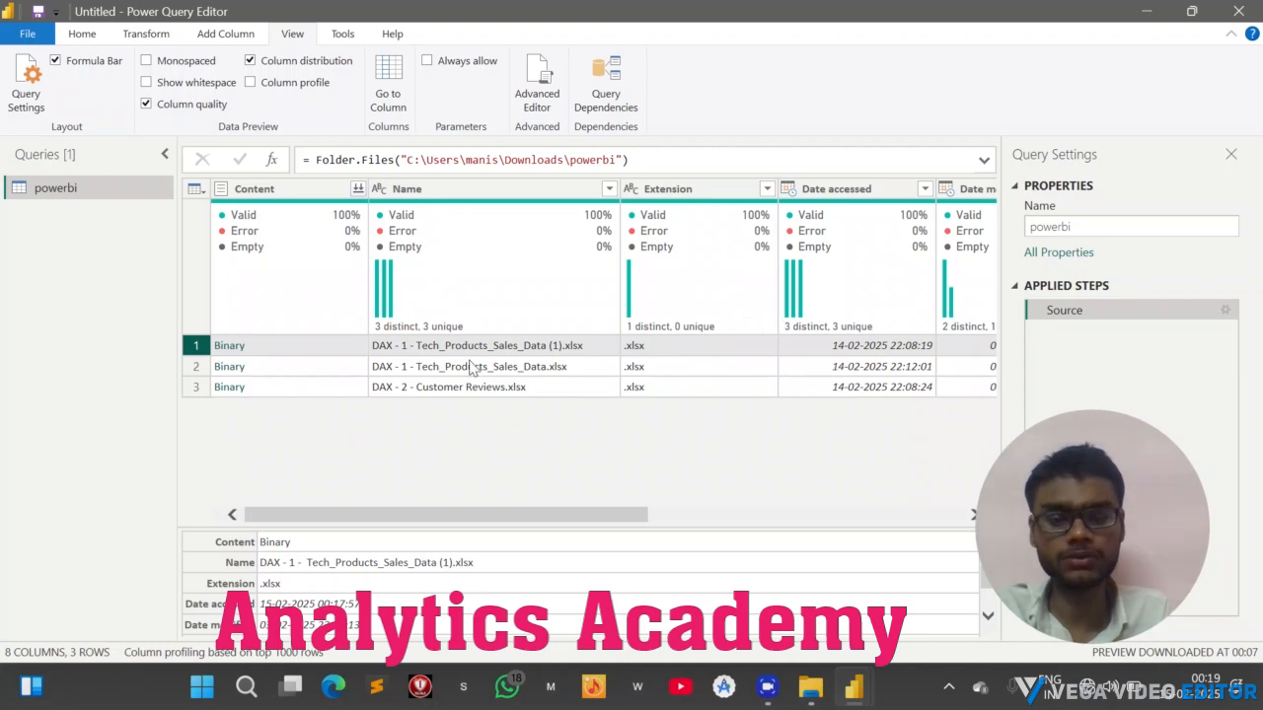
click(262, 192)
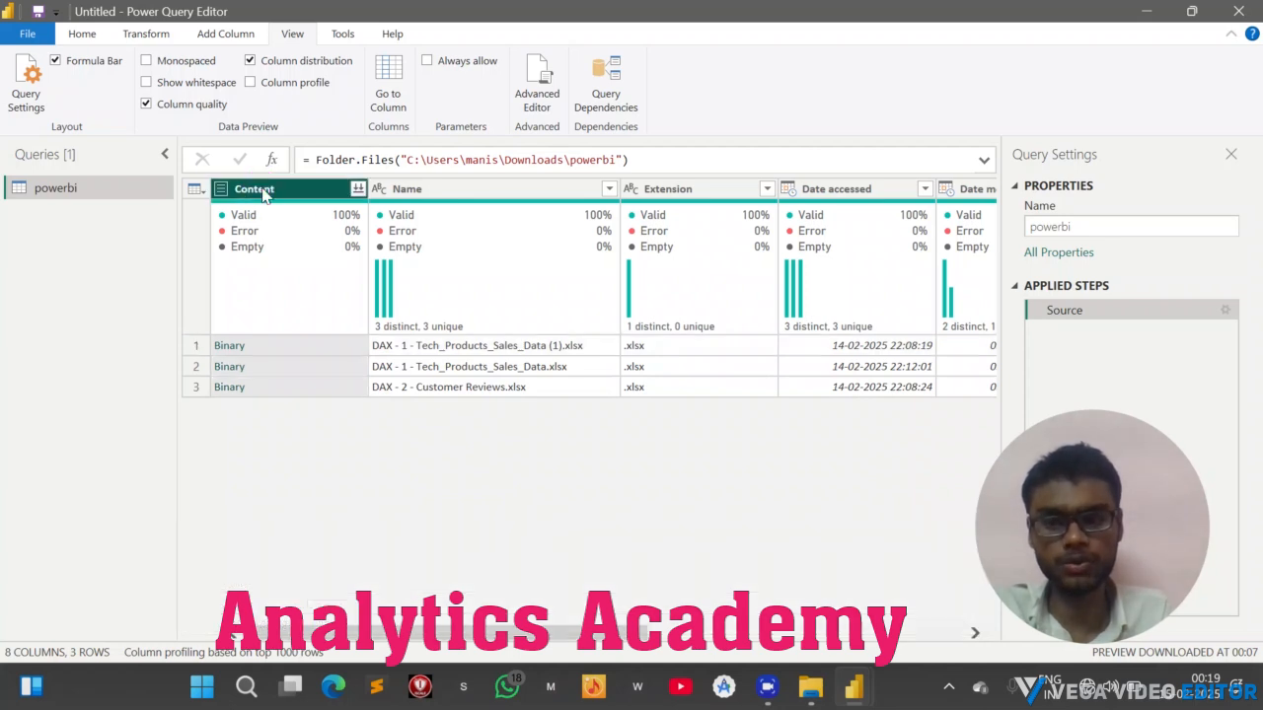
ctrl+click(412, 197)
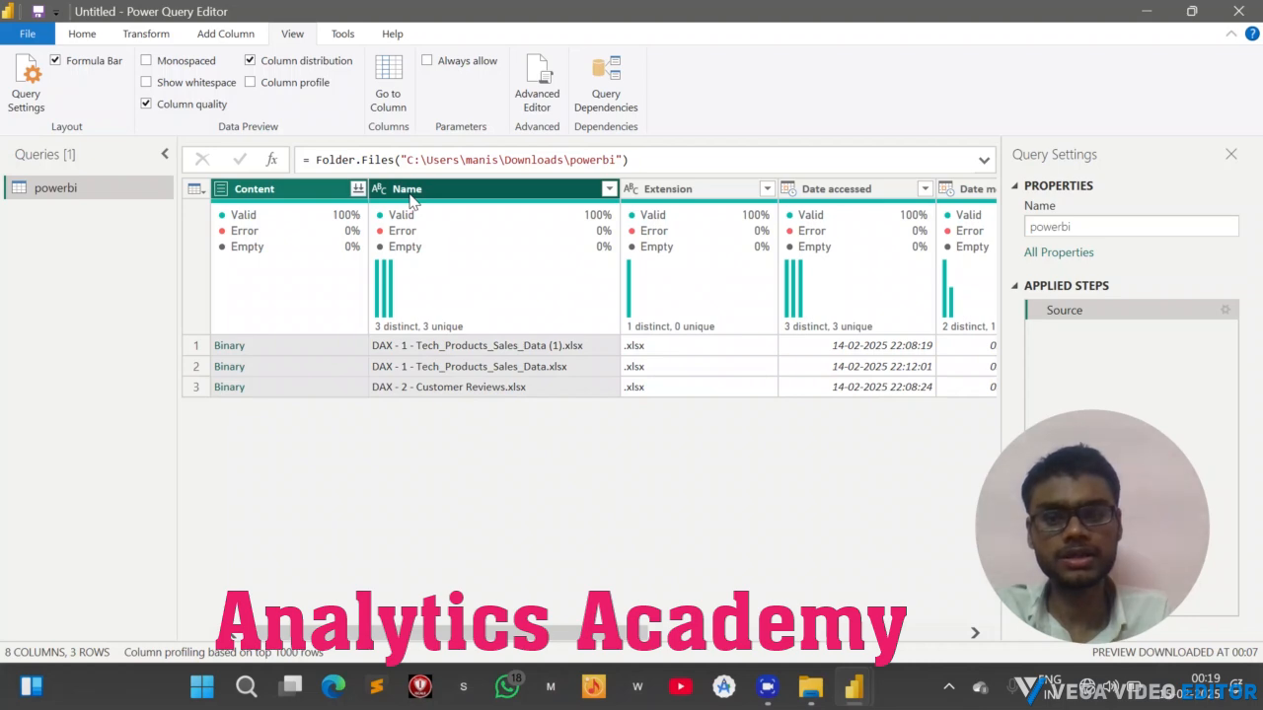
mouse_move(441, 214)
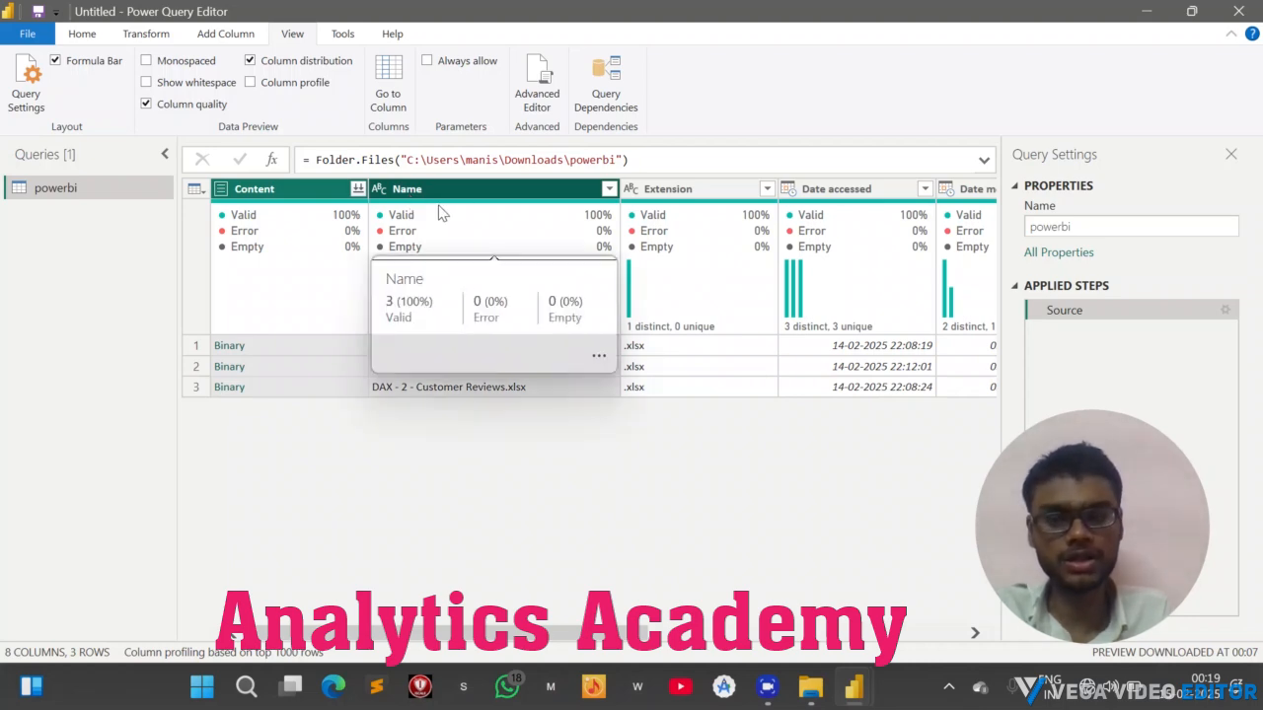
right_click(441, 211)
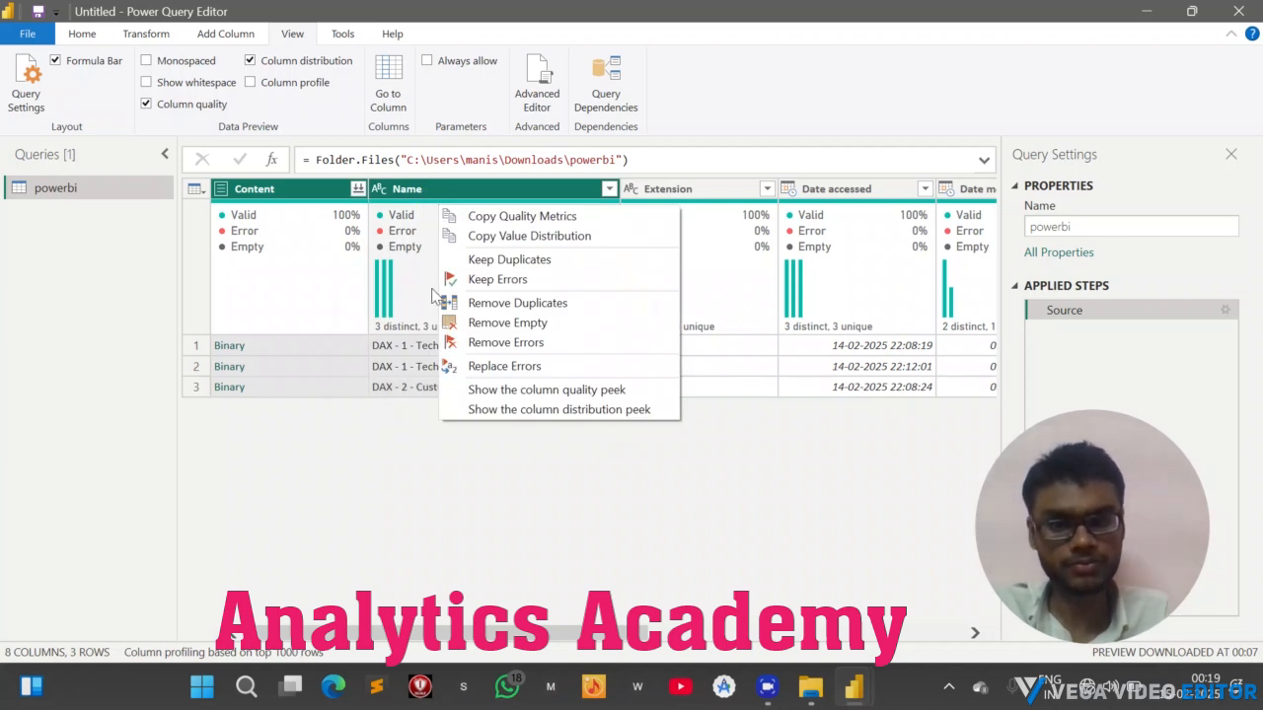
click(291, 195)
right_click(291, 194)
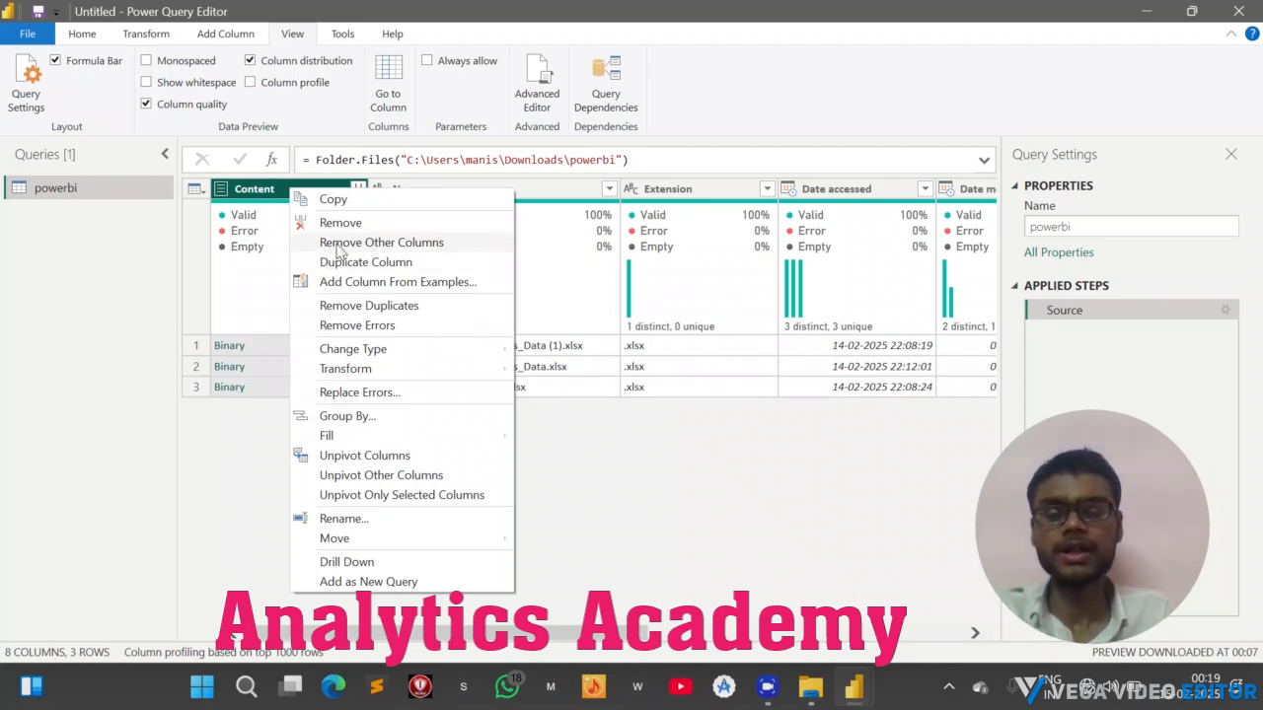
click(774, 21)
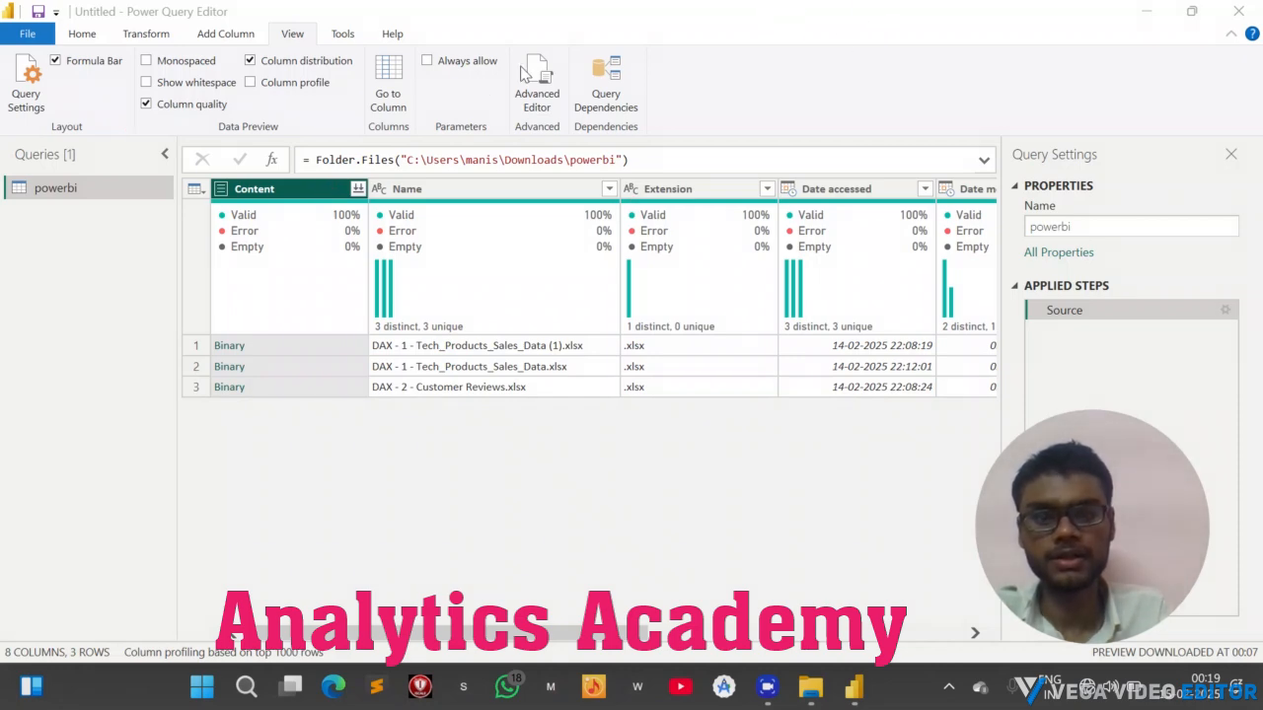
Select the Name and Content columns together and review the commands available for the selection, including Fill and Change Type
click(421, 190)
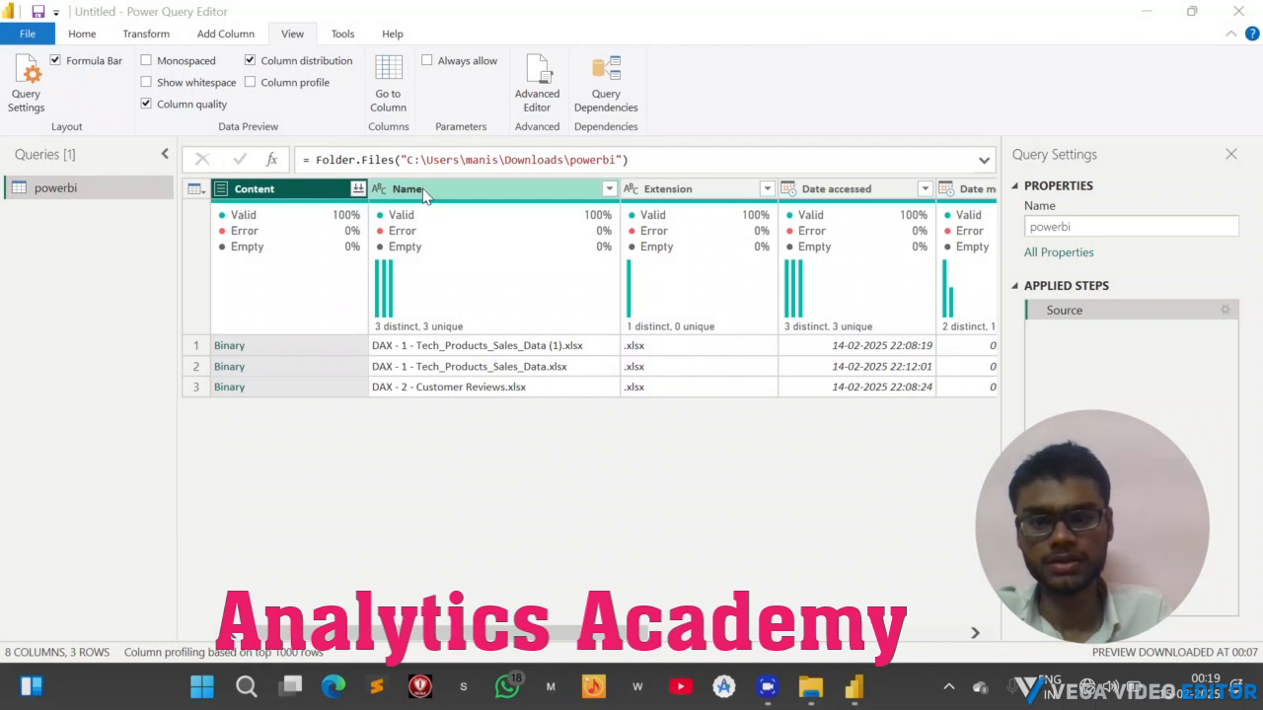
ctrl+click(296, 189)
right_click(268, 191)
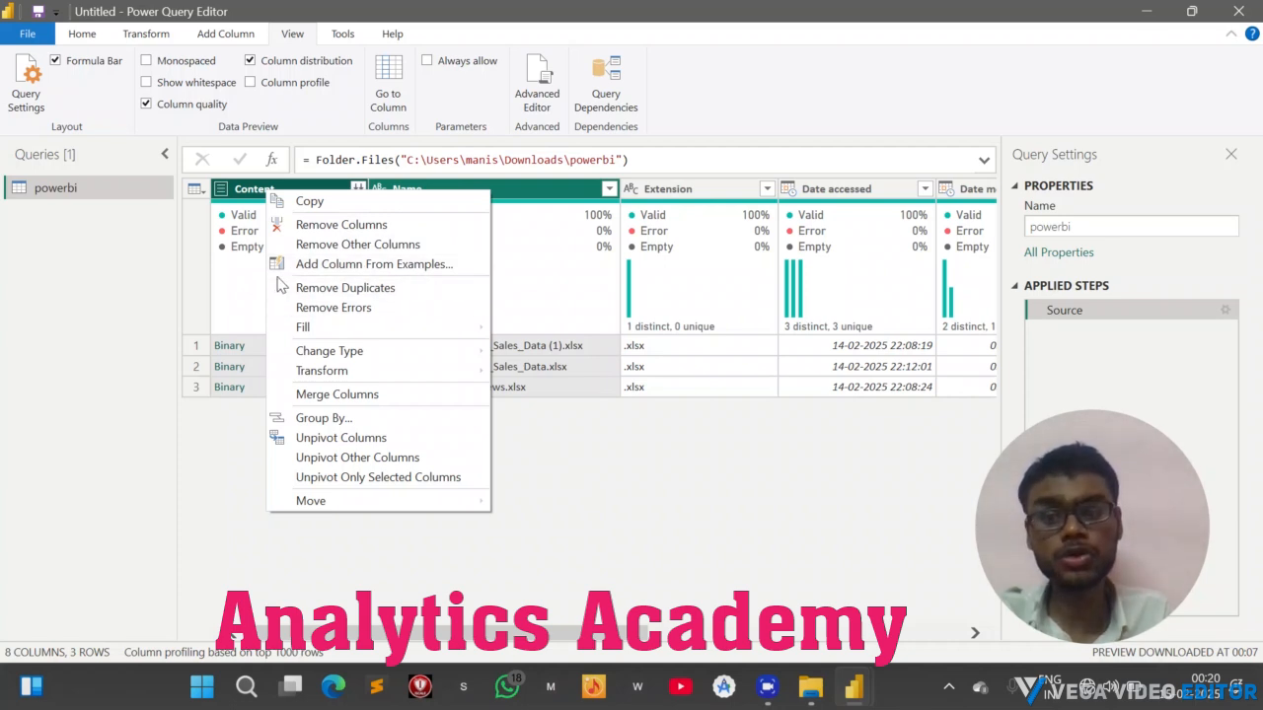
mouse_move(294, 326)
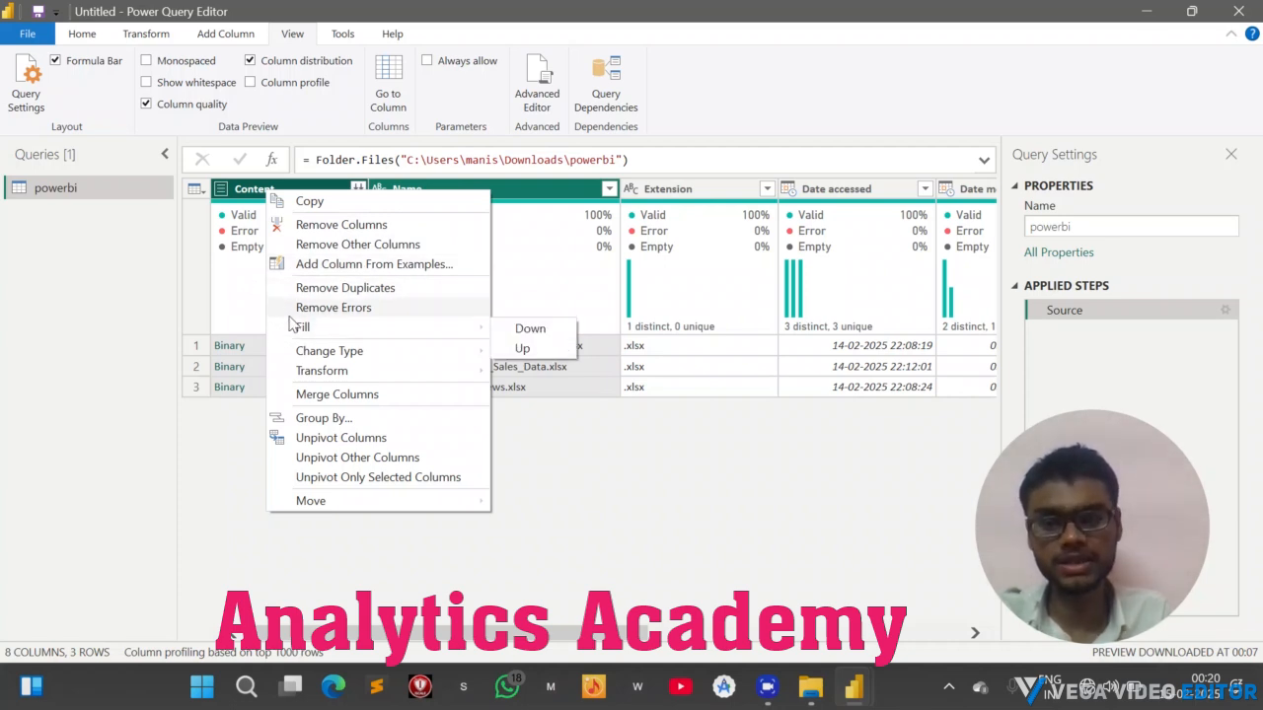
mouse_move(353, 359)
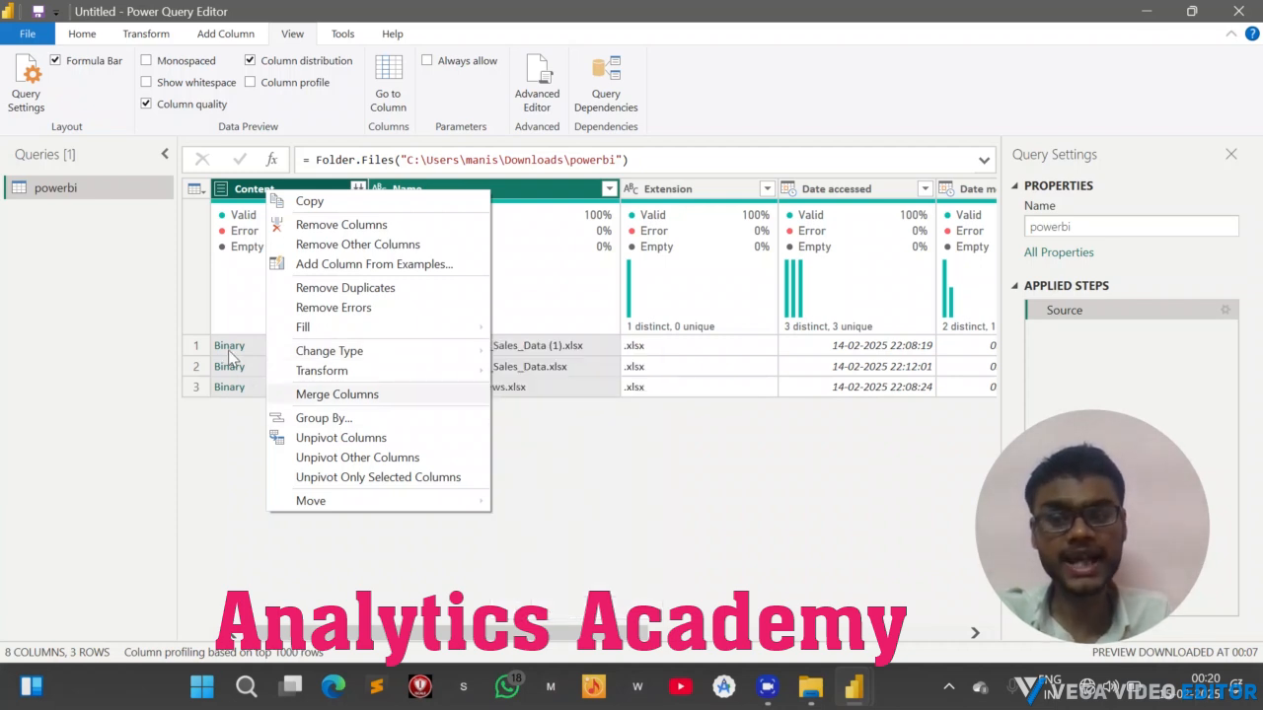
click(776, 33)
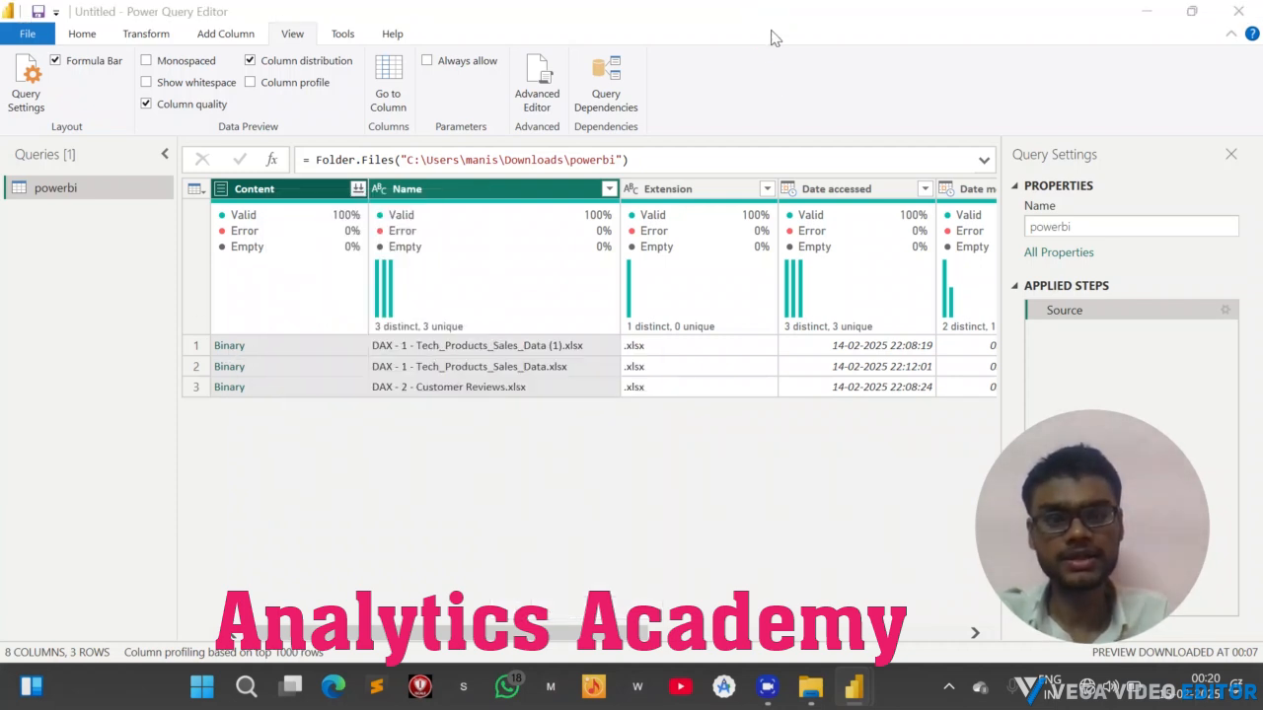
mouse_move(274, 322)
mouse_down()
mouse_move(136, 415)
mouse_move(221, 318)
mouse_up()
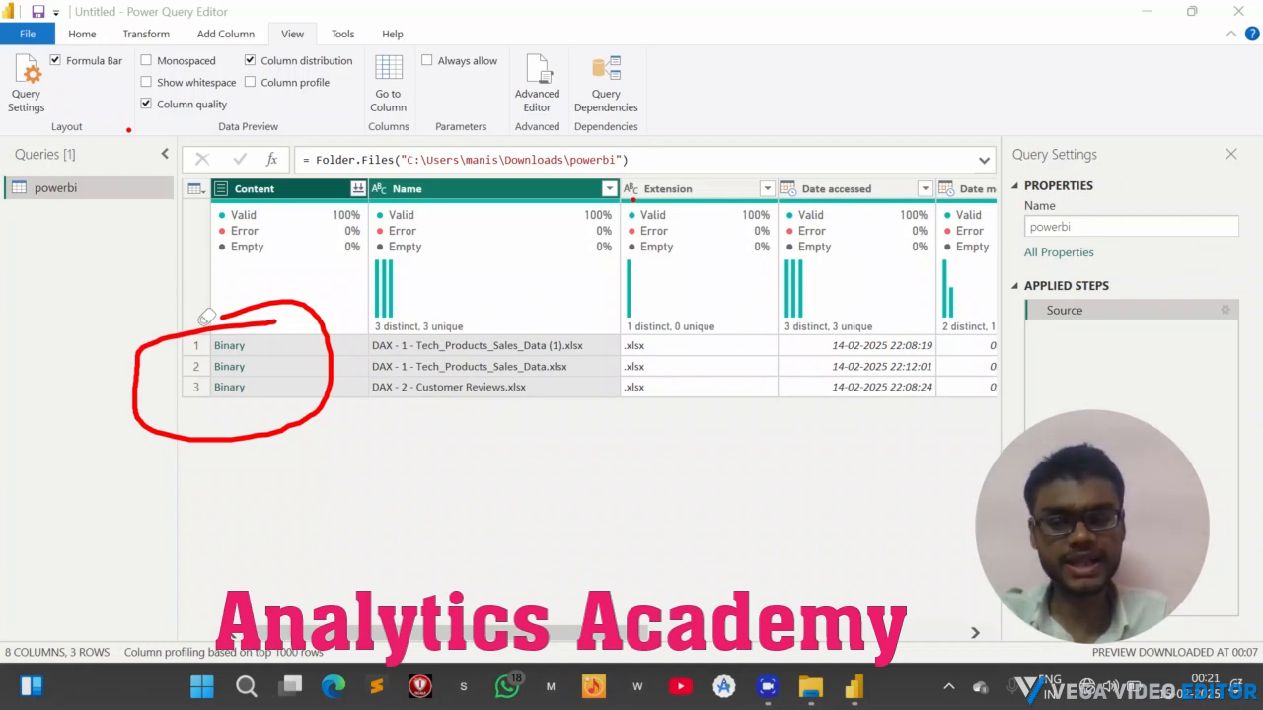
click(223, 349)
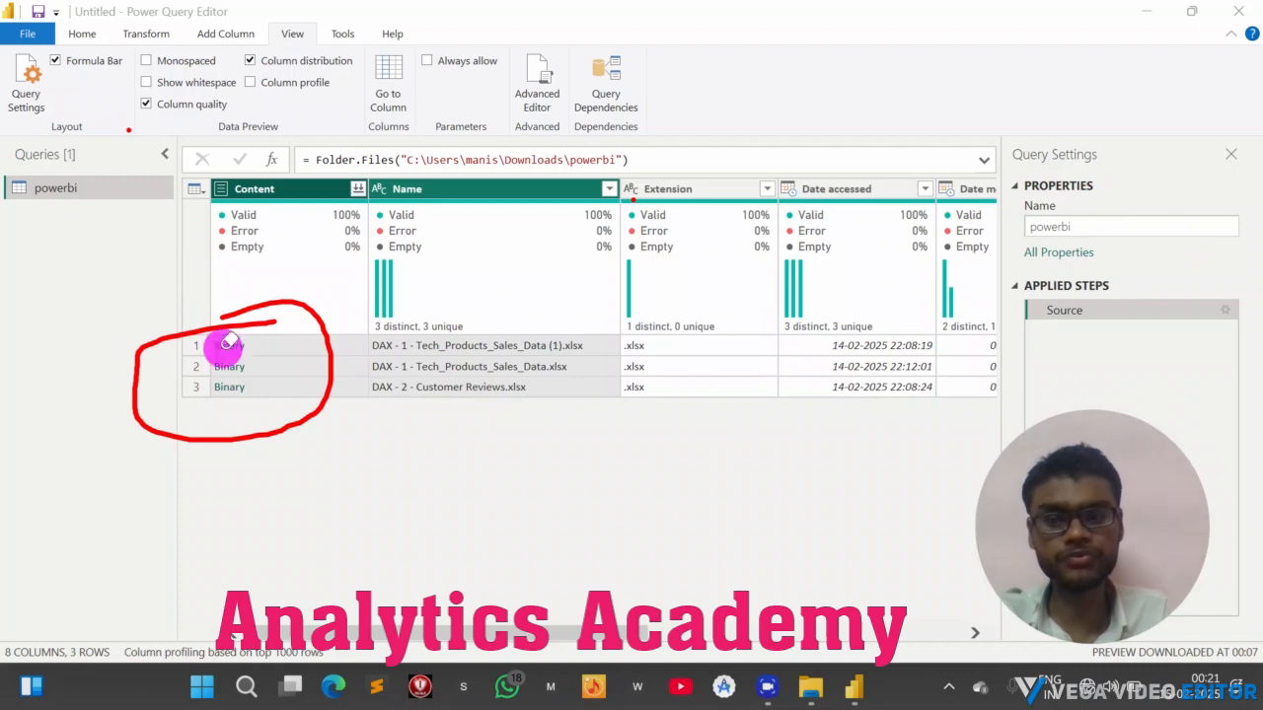
click(166, 454)
drag(247, 318, 210, 407)
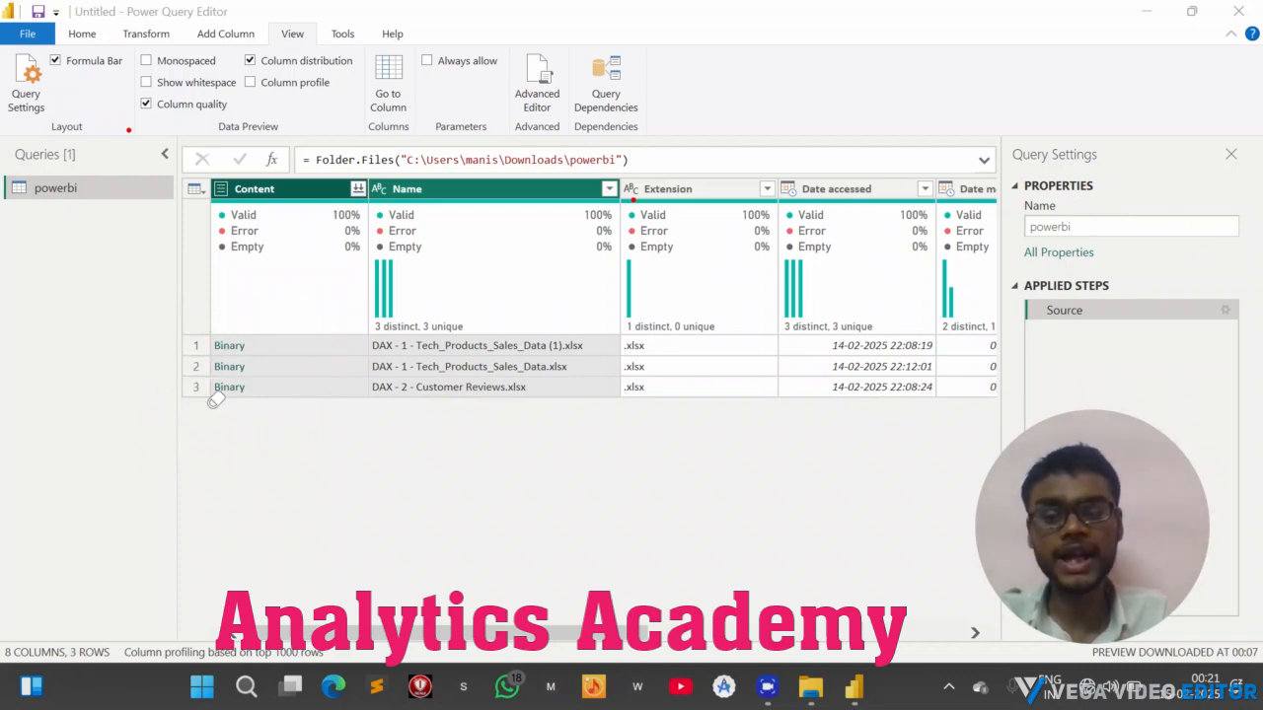
Remove all columns except Content and Name from the powerbi query
click(268, 198)
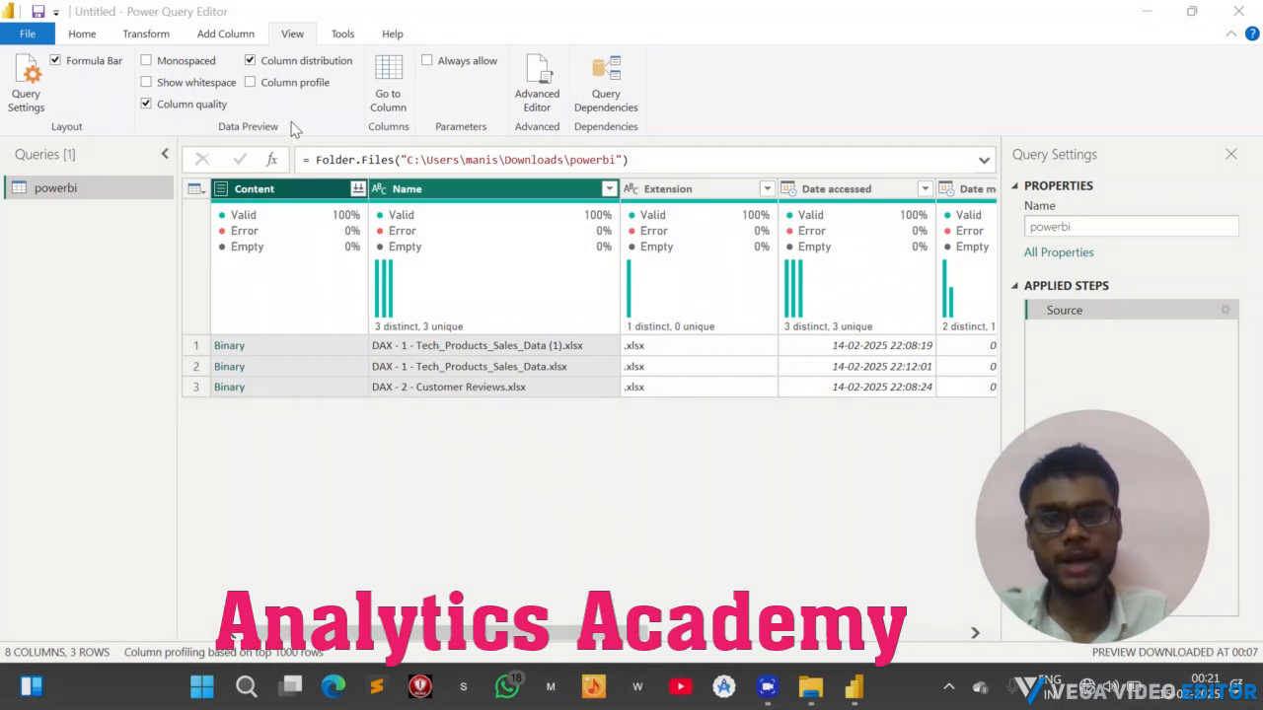
right_click(283, 193)
mouse_move(367, 360)
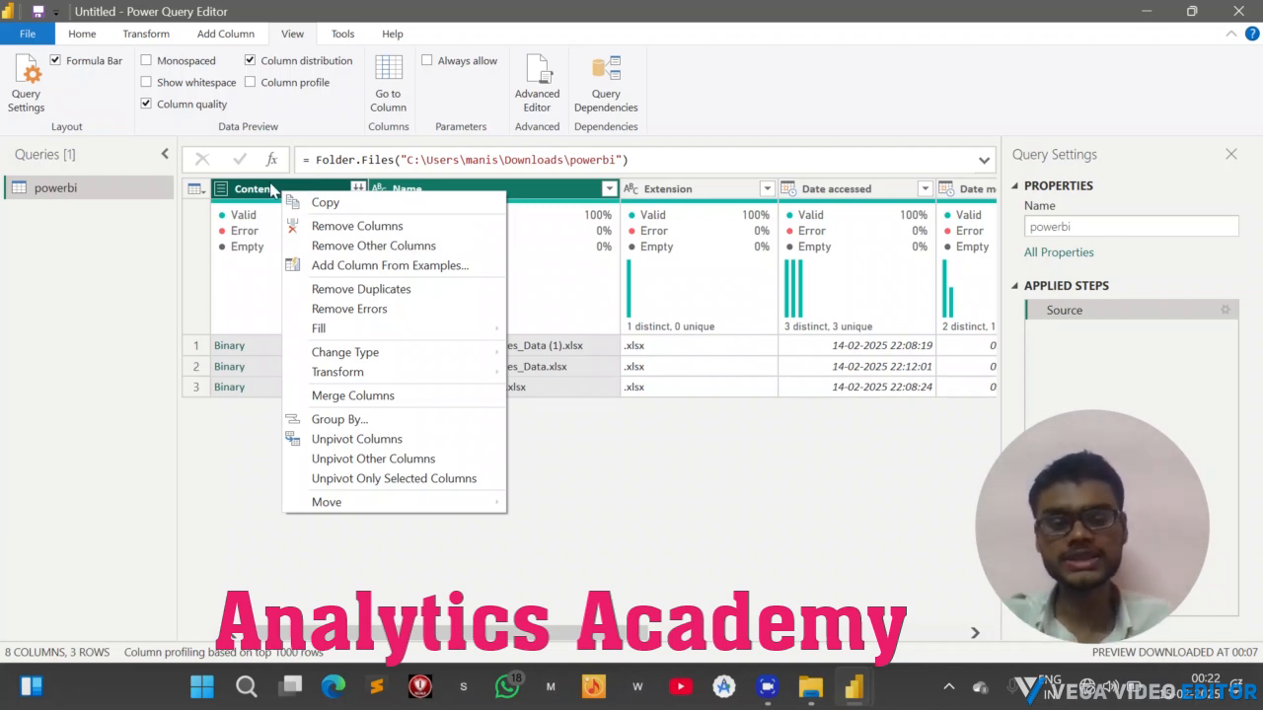
click(340, 251)
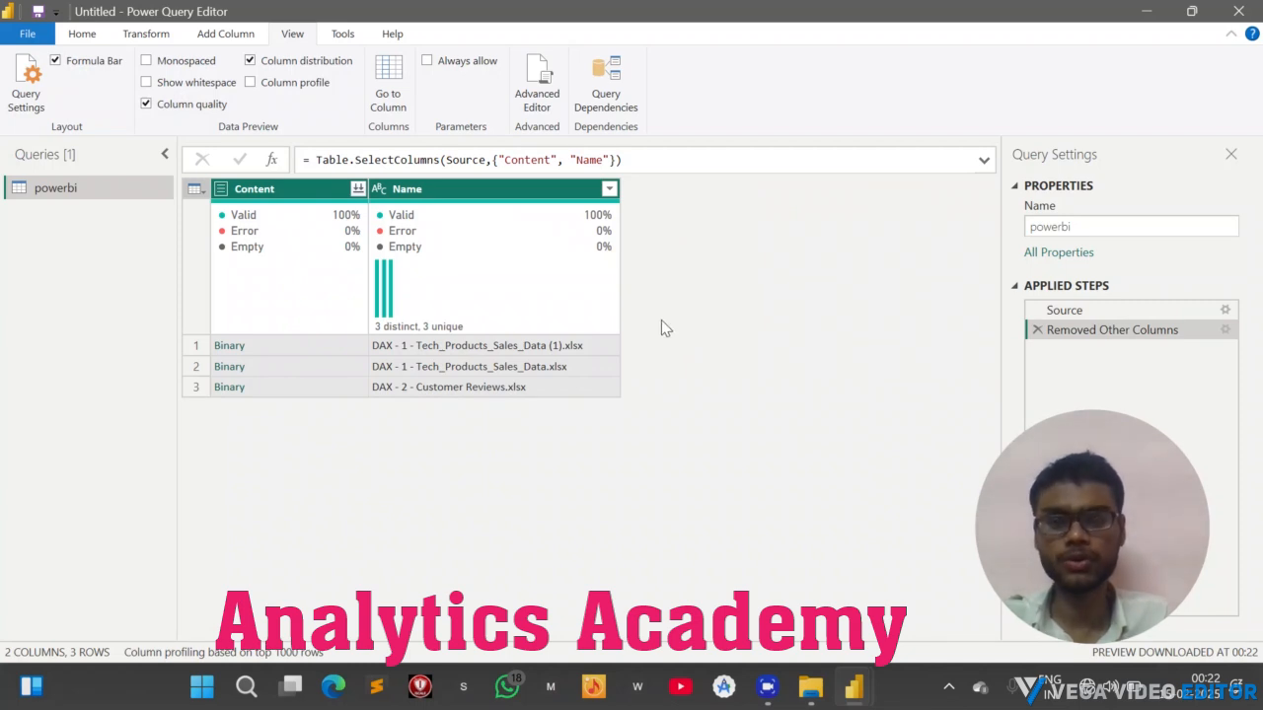
Start a new custom column in the powerbi query and name it Table
click(226, 35)
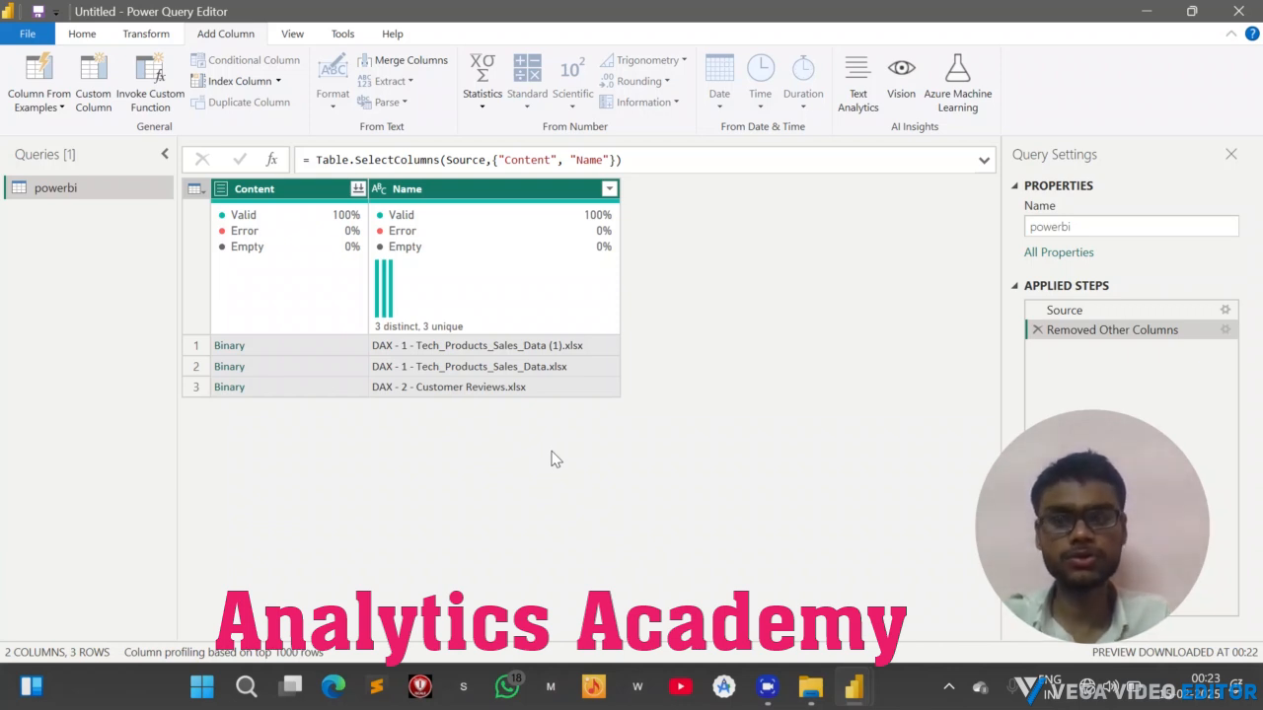
click(86, 99)
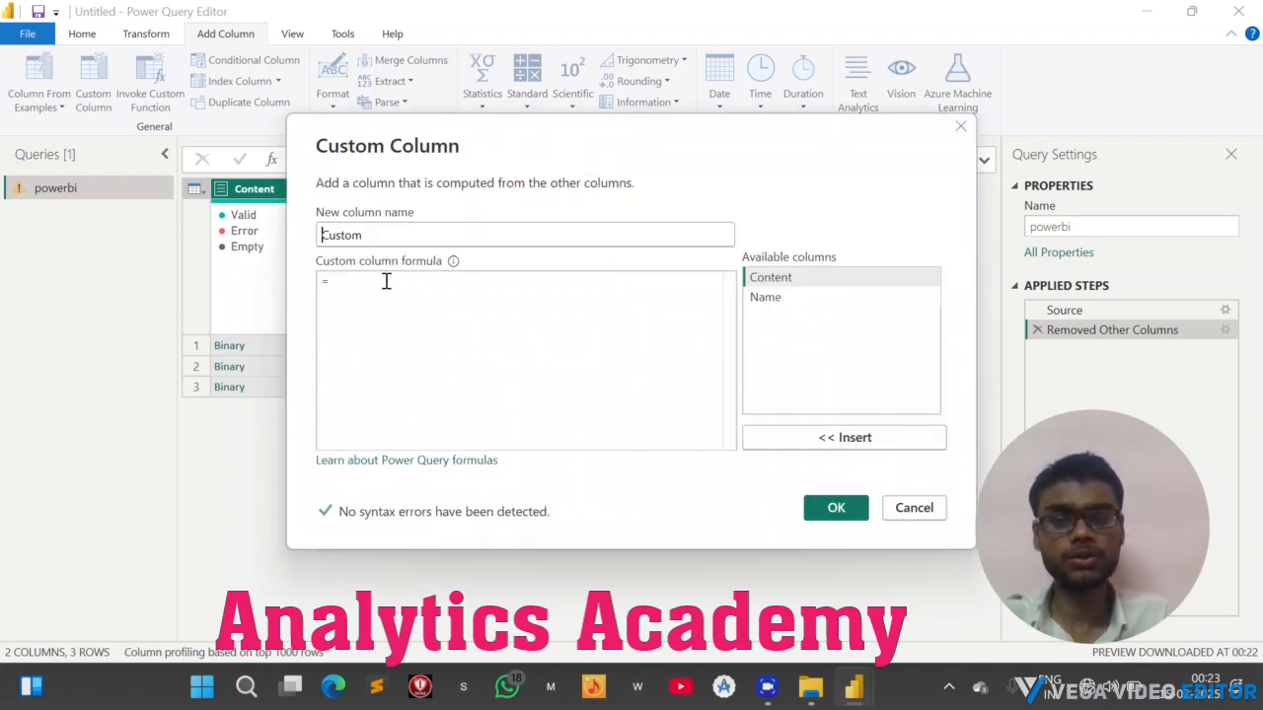
double_click(387, 235)
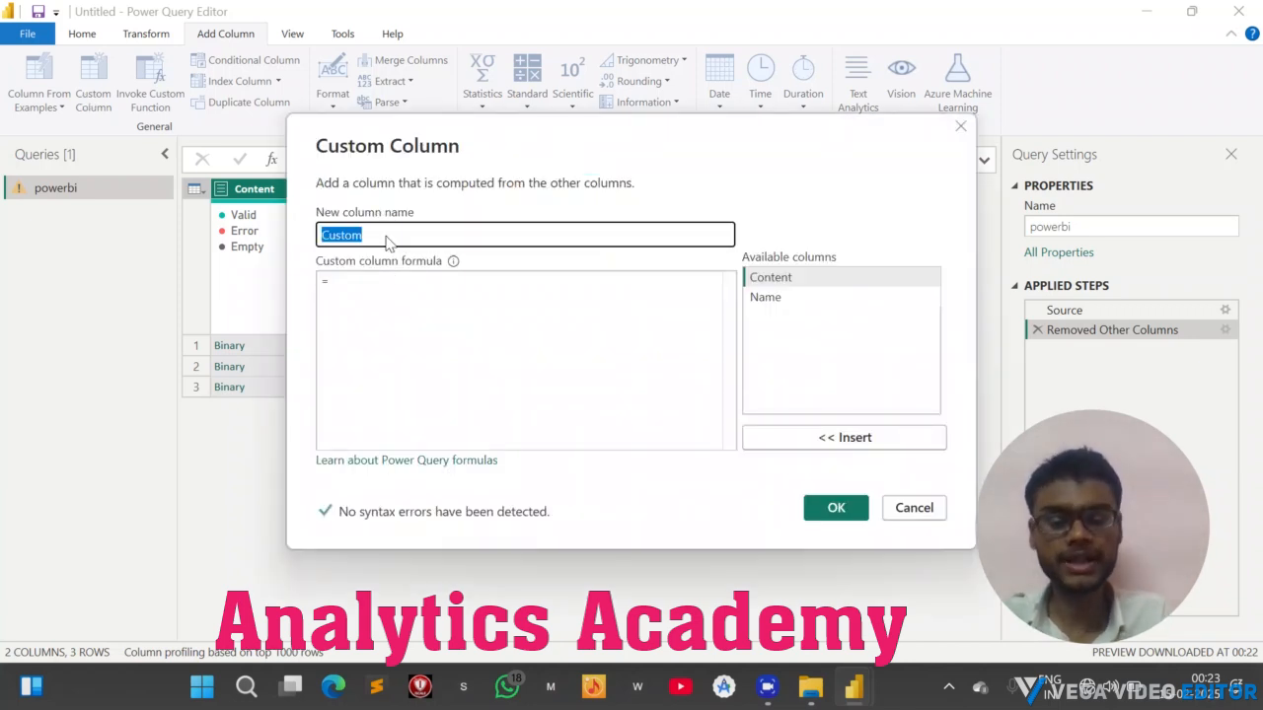
key(BackSpace)
text(Ta)
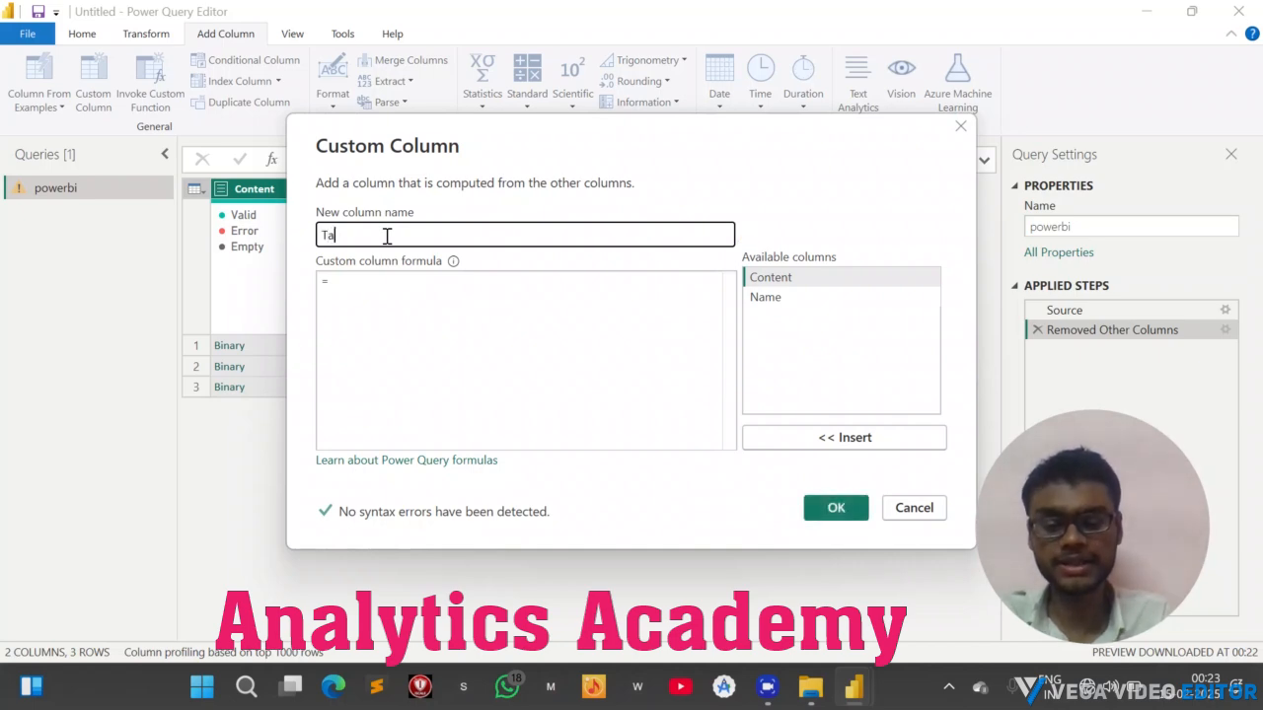
text(ble)
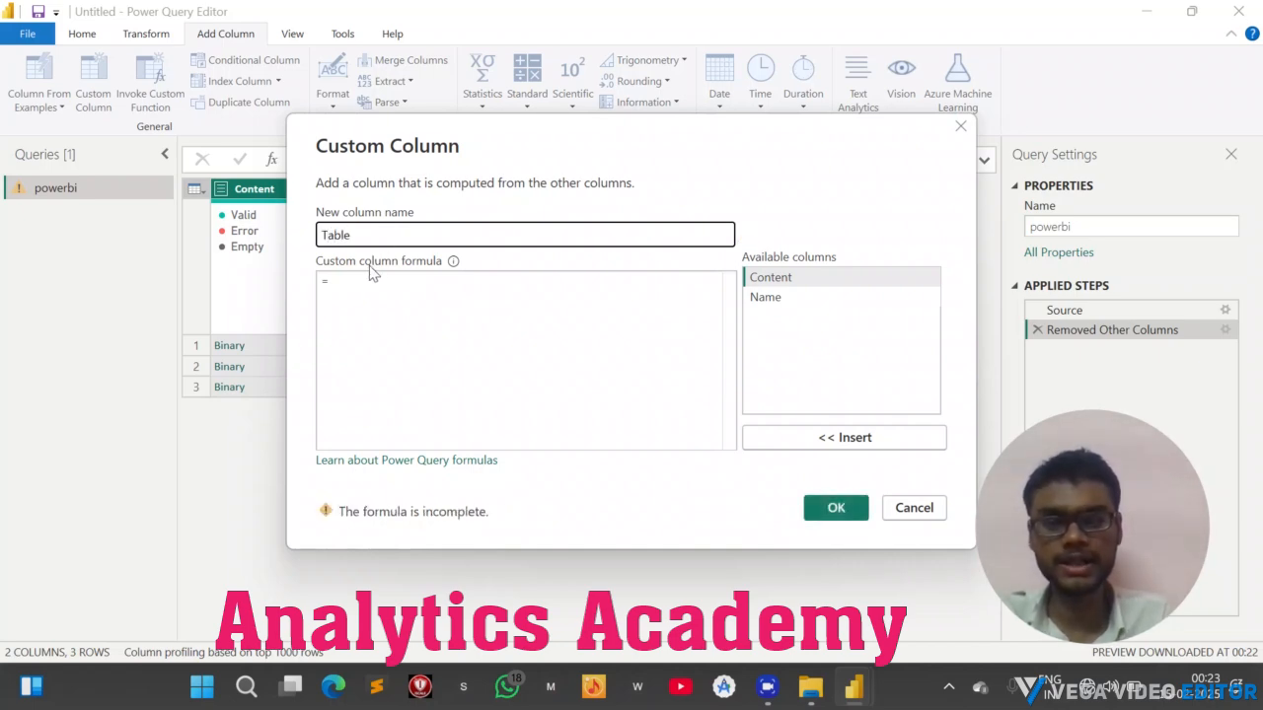
Enter the Excel.Workbook function as the start of the Table column's formula, choosing it from the suggestions
click(352, 283)
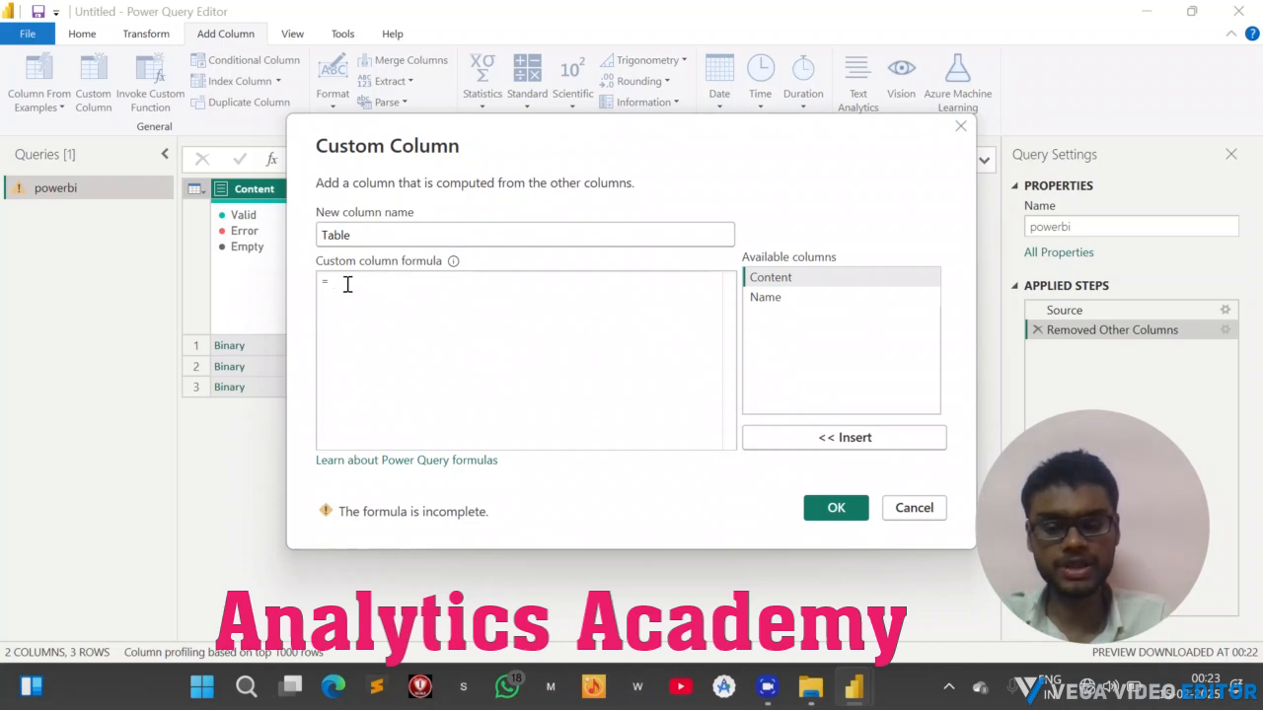
text(Ext)
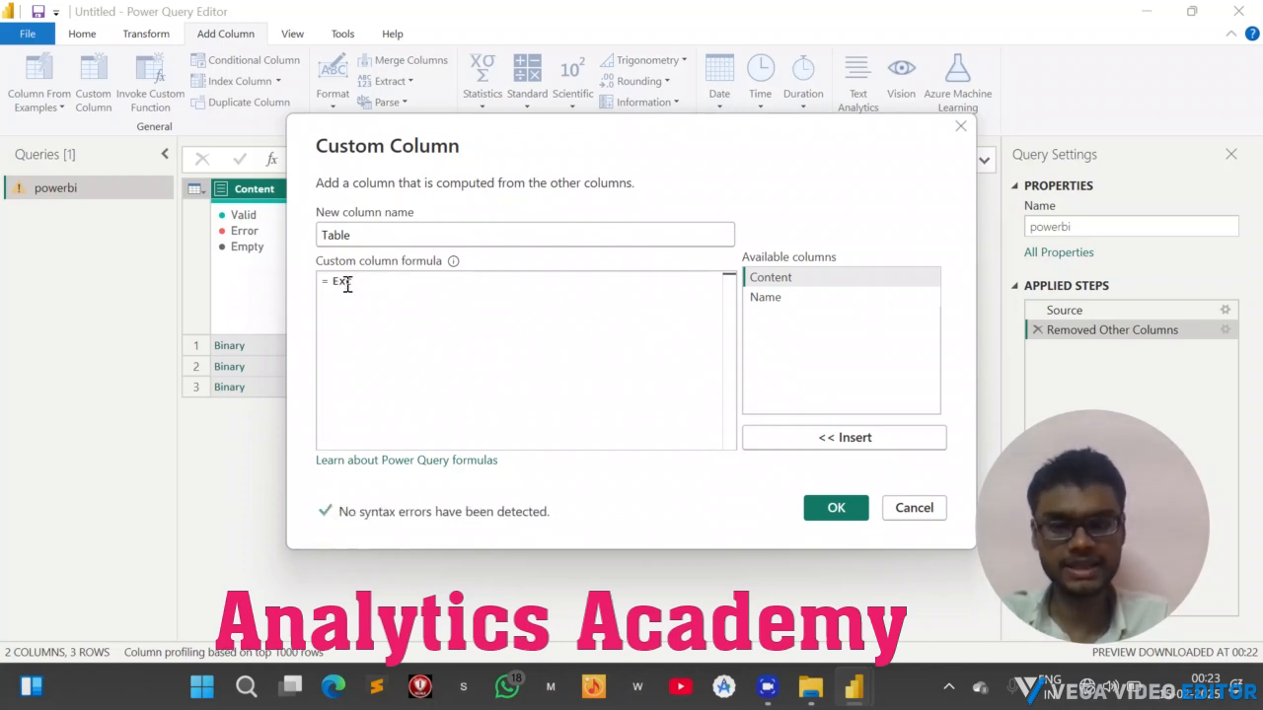
text(el)
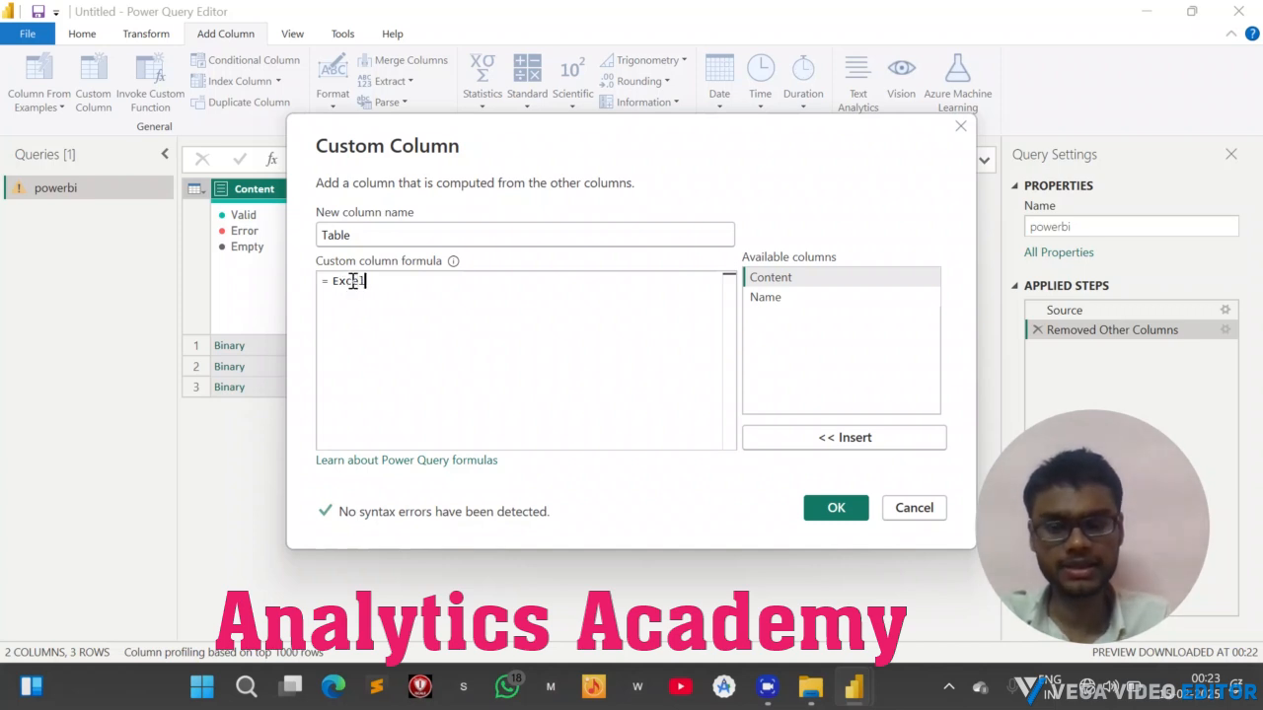
text(.)
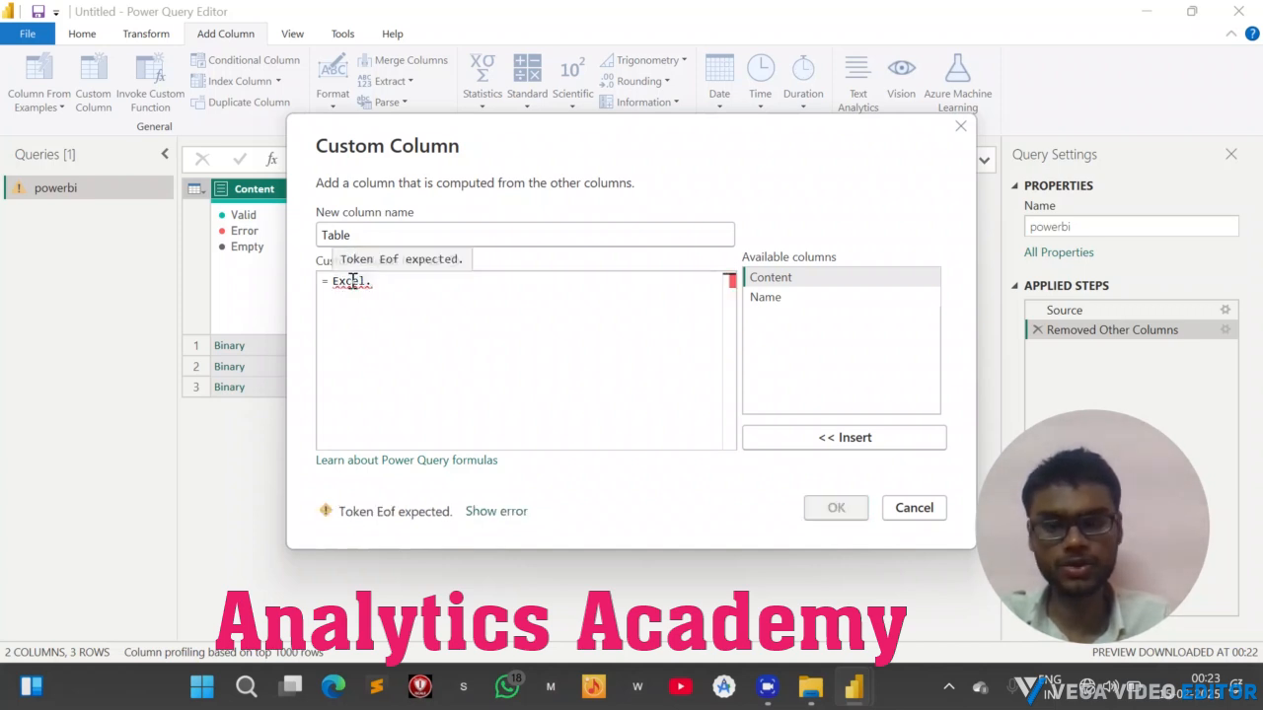
key(BackSpace)
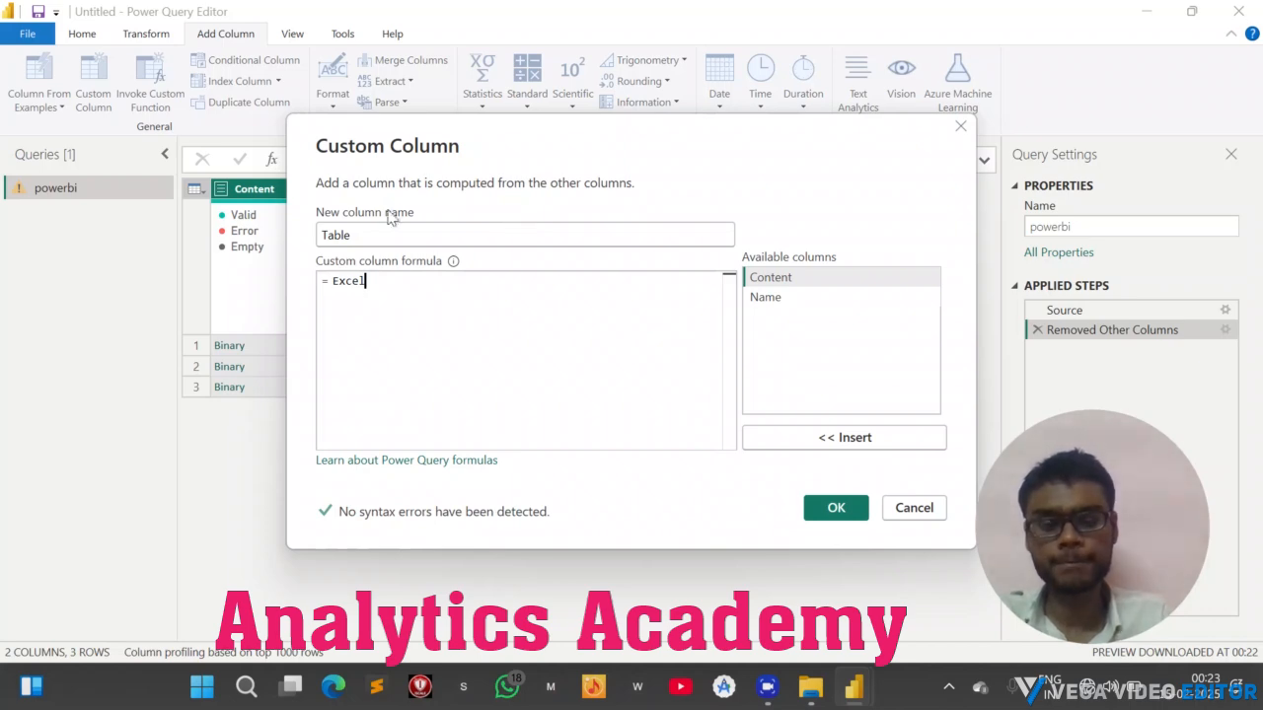
key(ctrl+space)
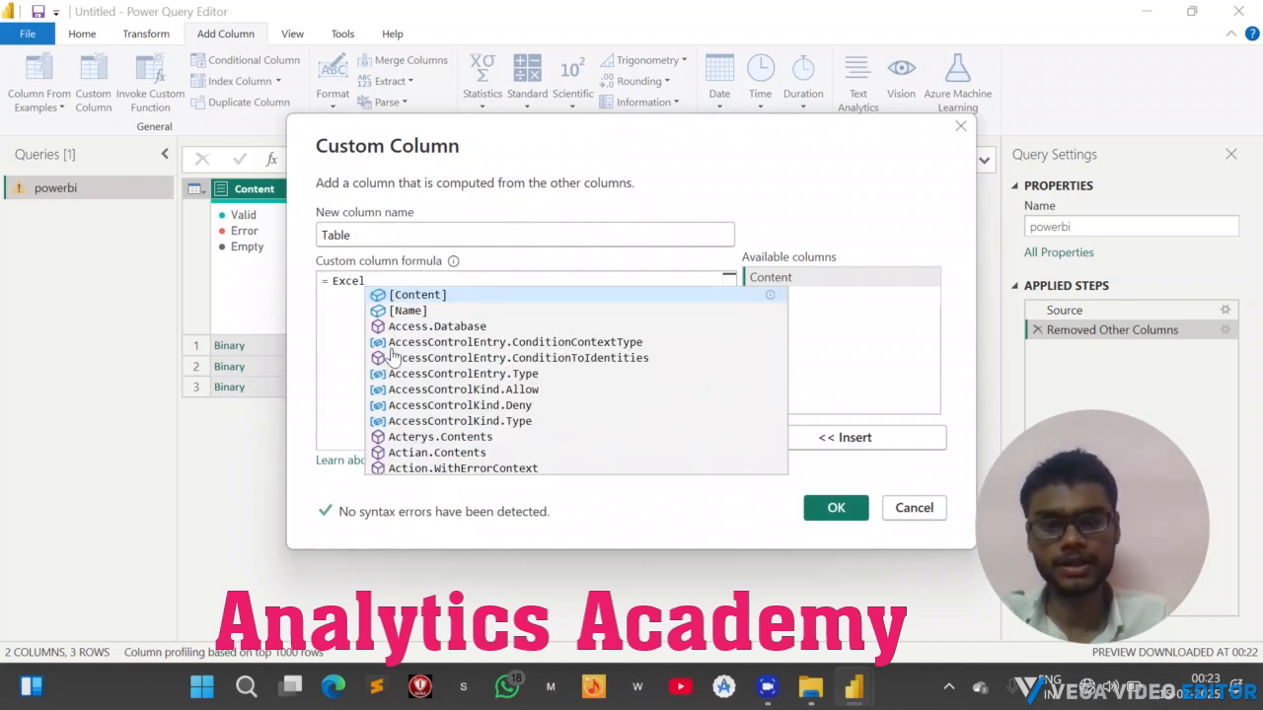
text(.w)
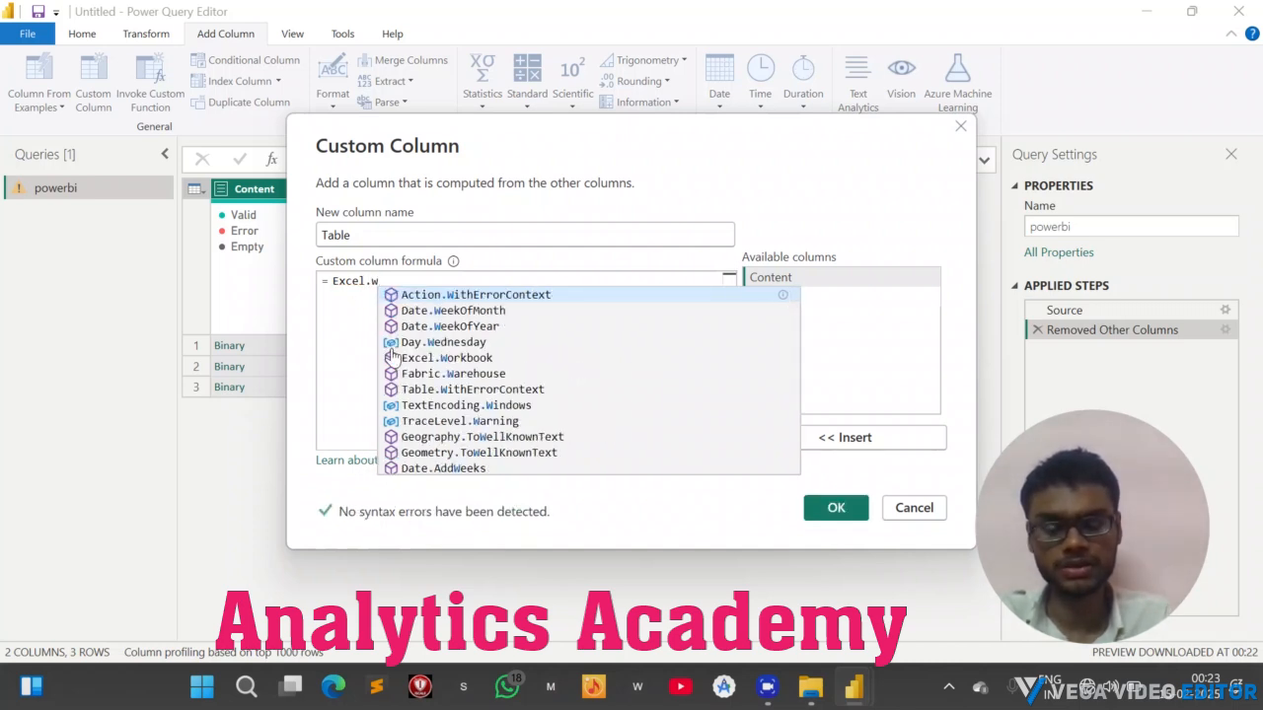
text(o)
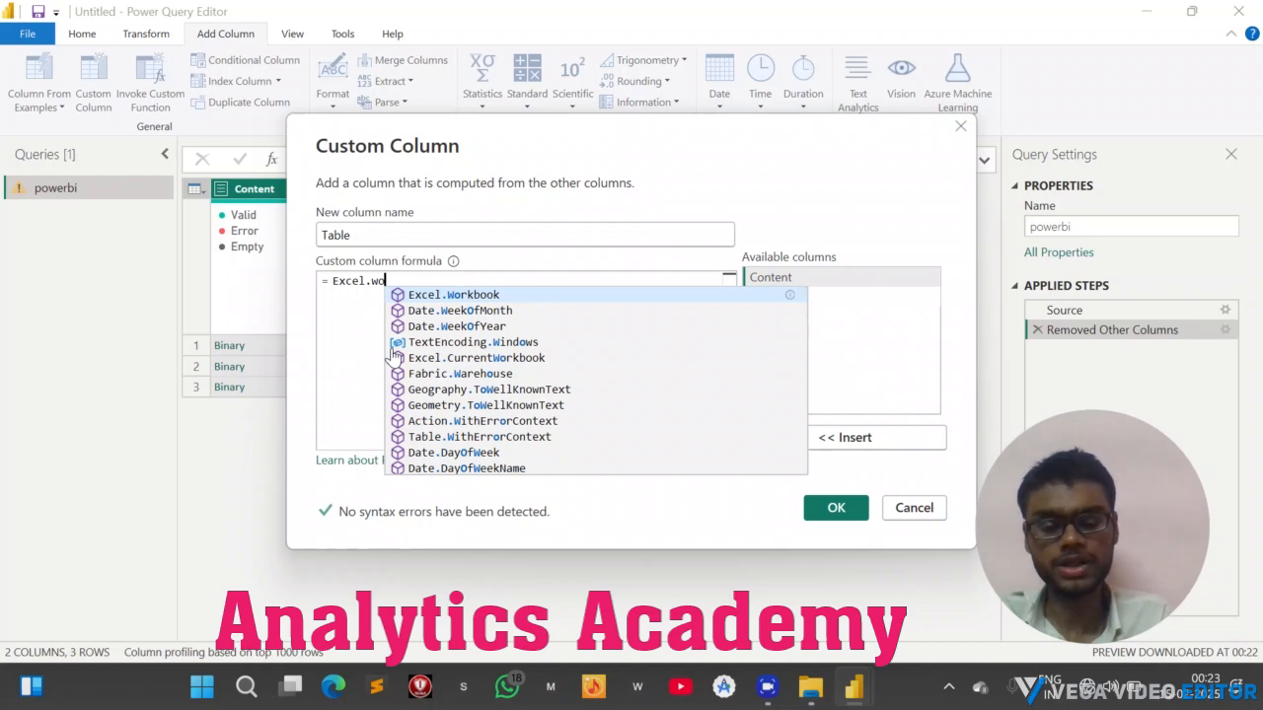
text(r)
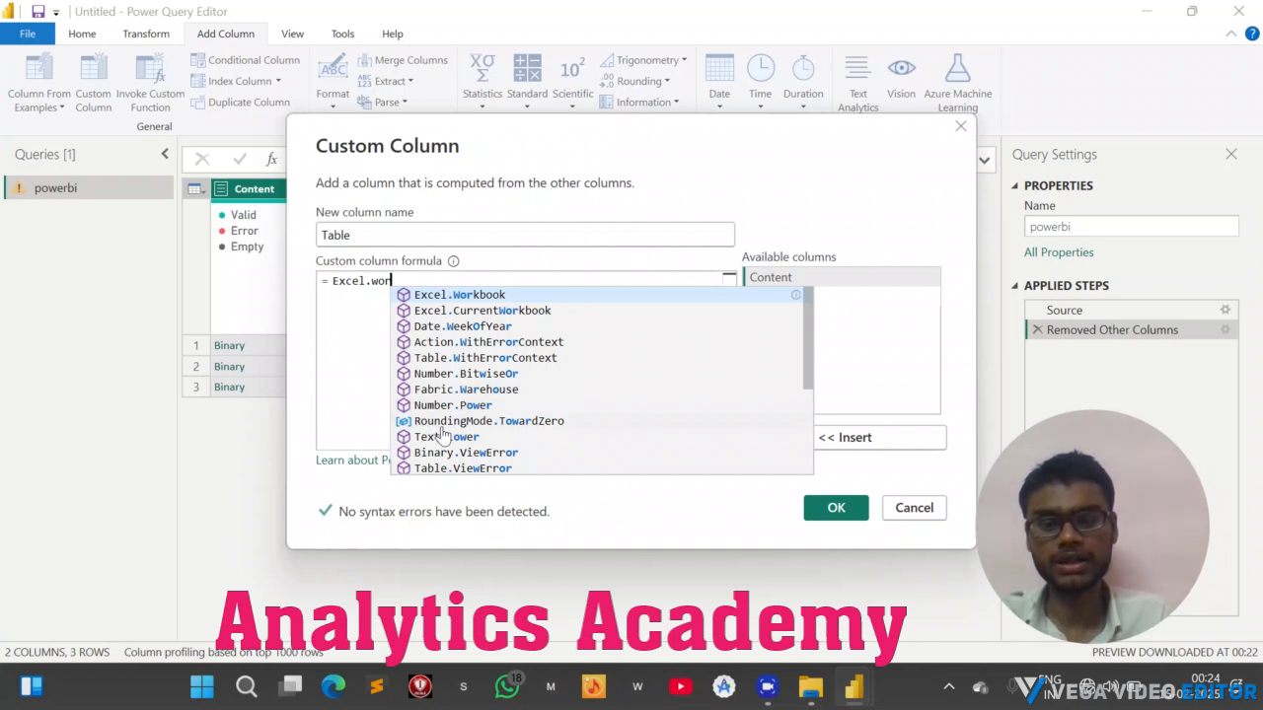
click(449, 296)
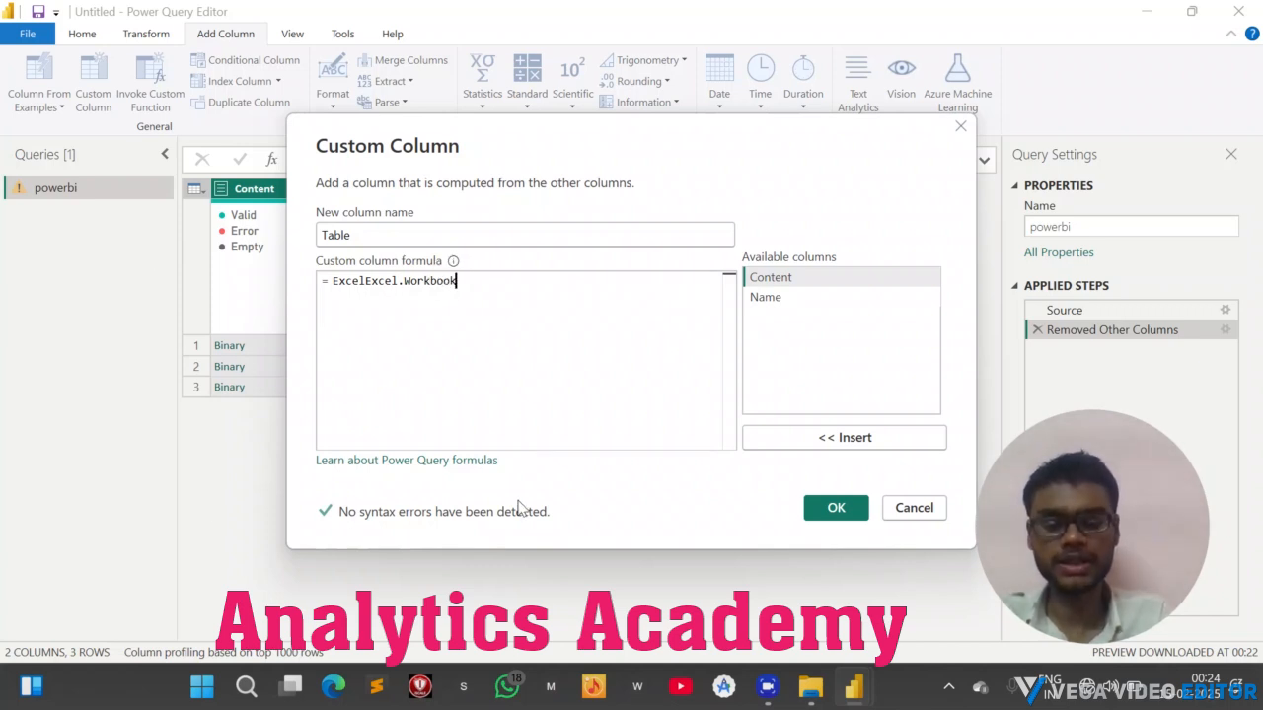
Give the Workbook function the [Content] column as its argument and close the parenthesis
text(()
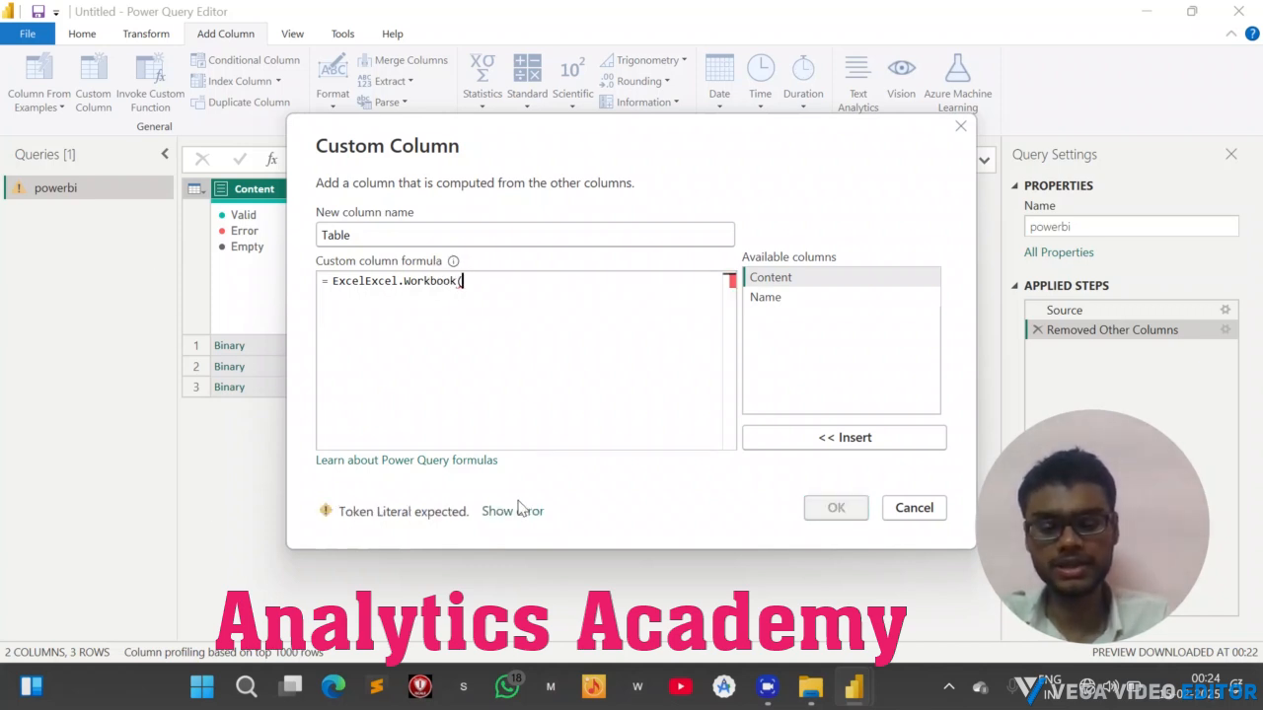
text(c)
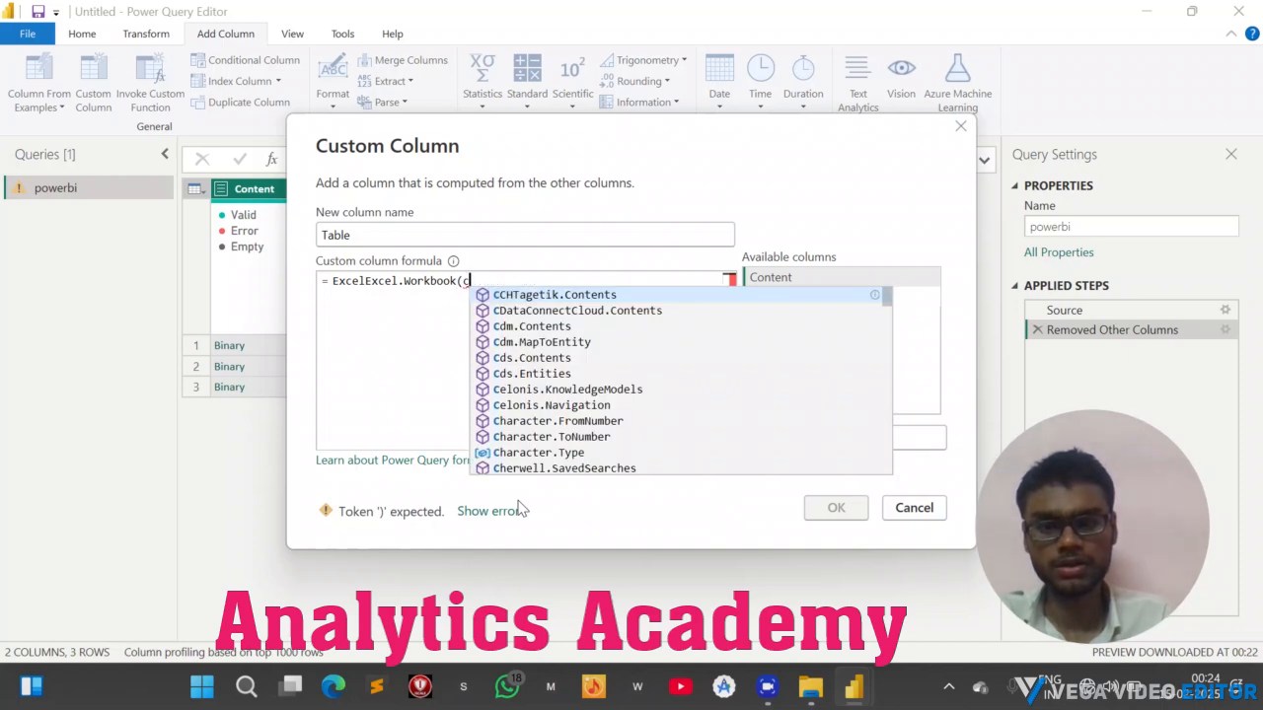
text(ont)
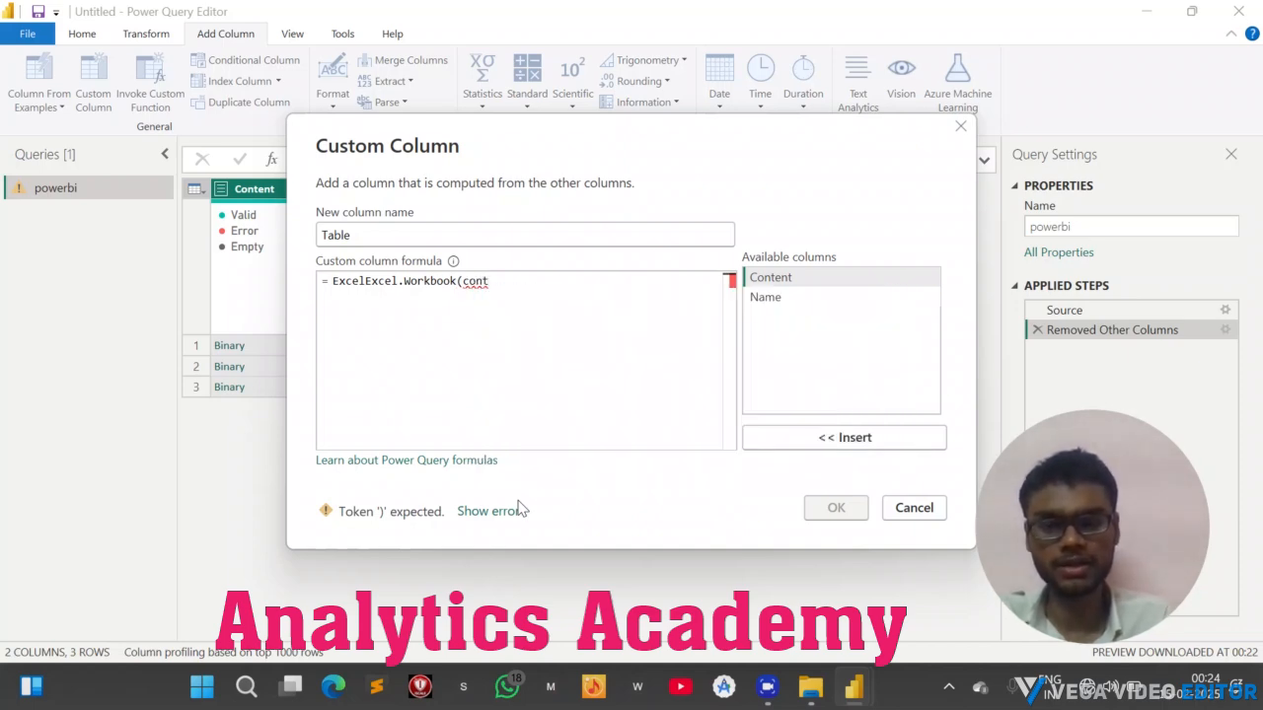
click(554, 499)
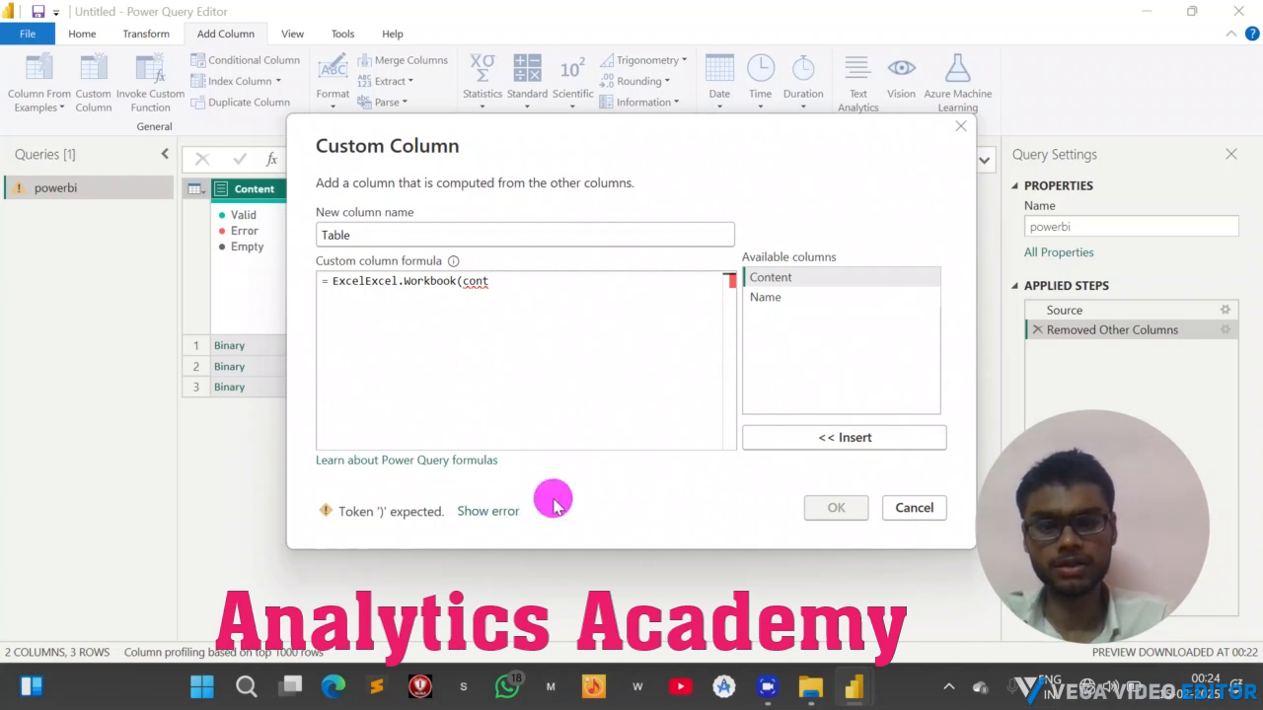
click(501, 285)
key(BackSpace)
key(BackSpace)
key(BackSpace)
key(BackSpace)
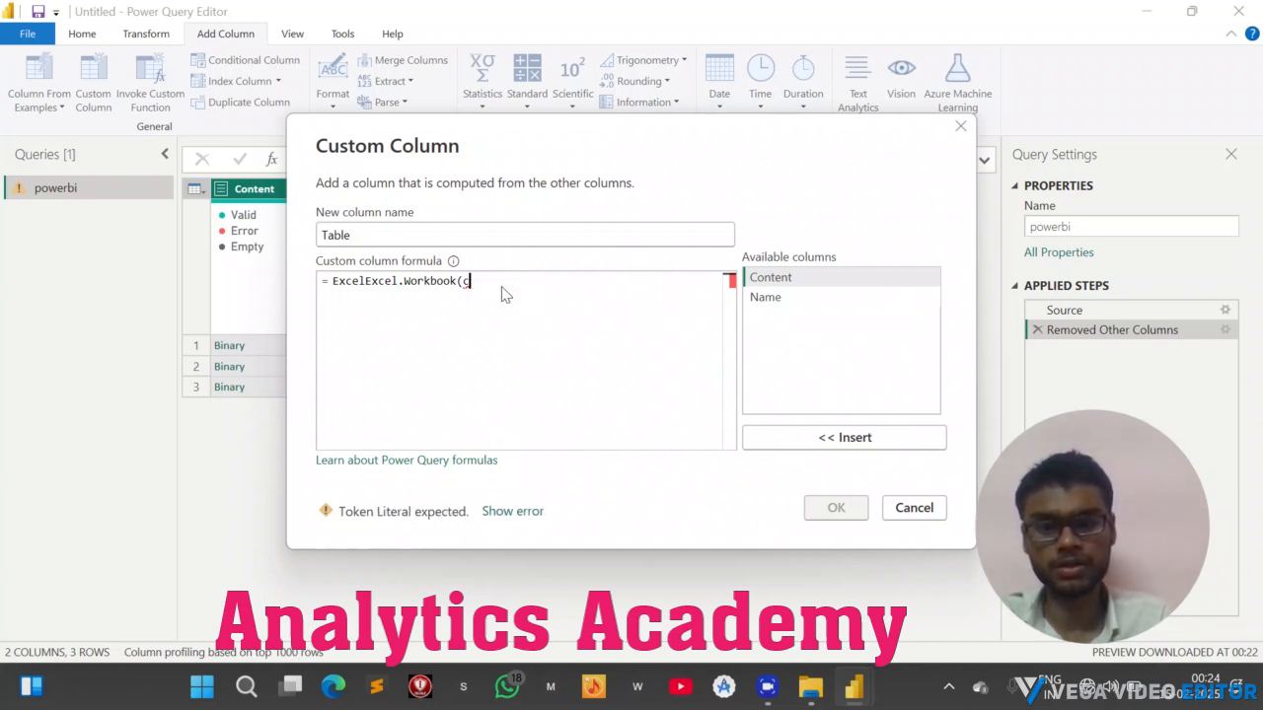
text(c)
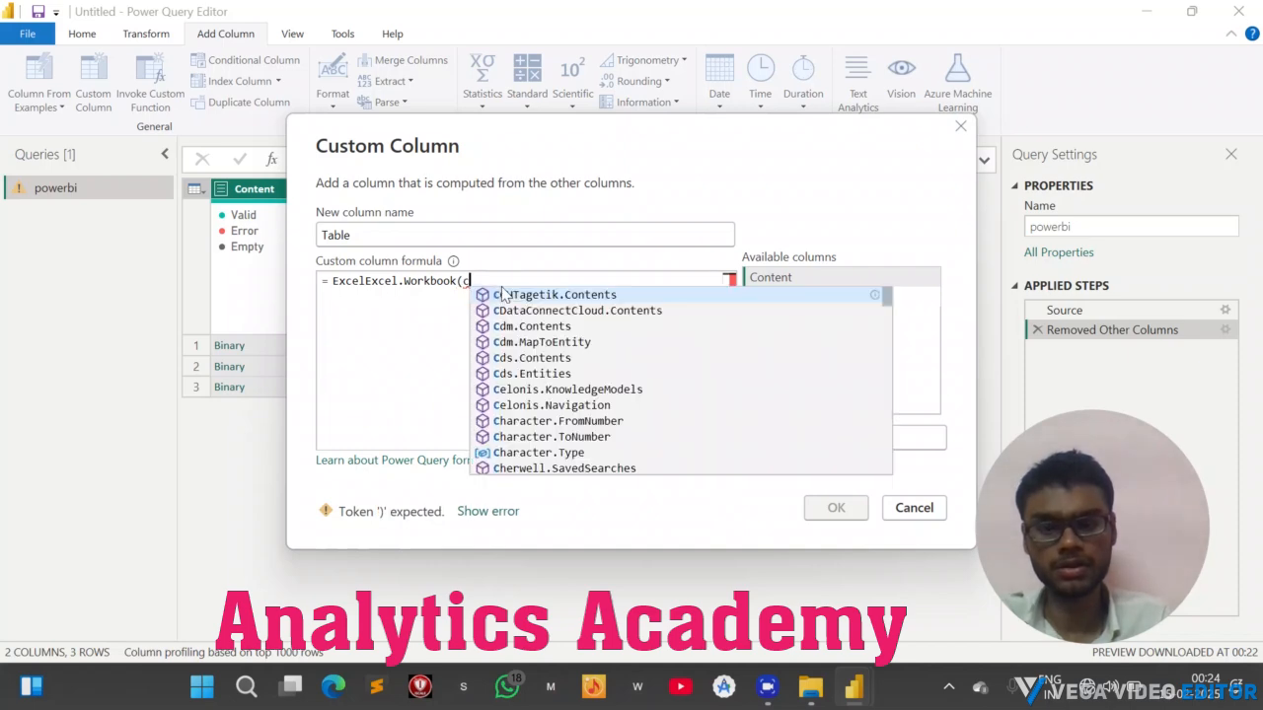
text(on)
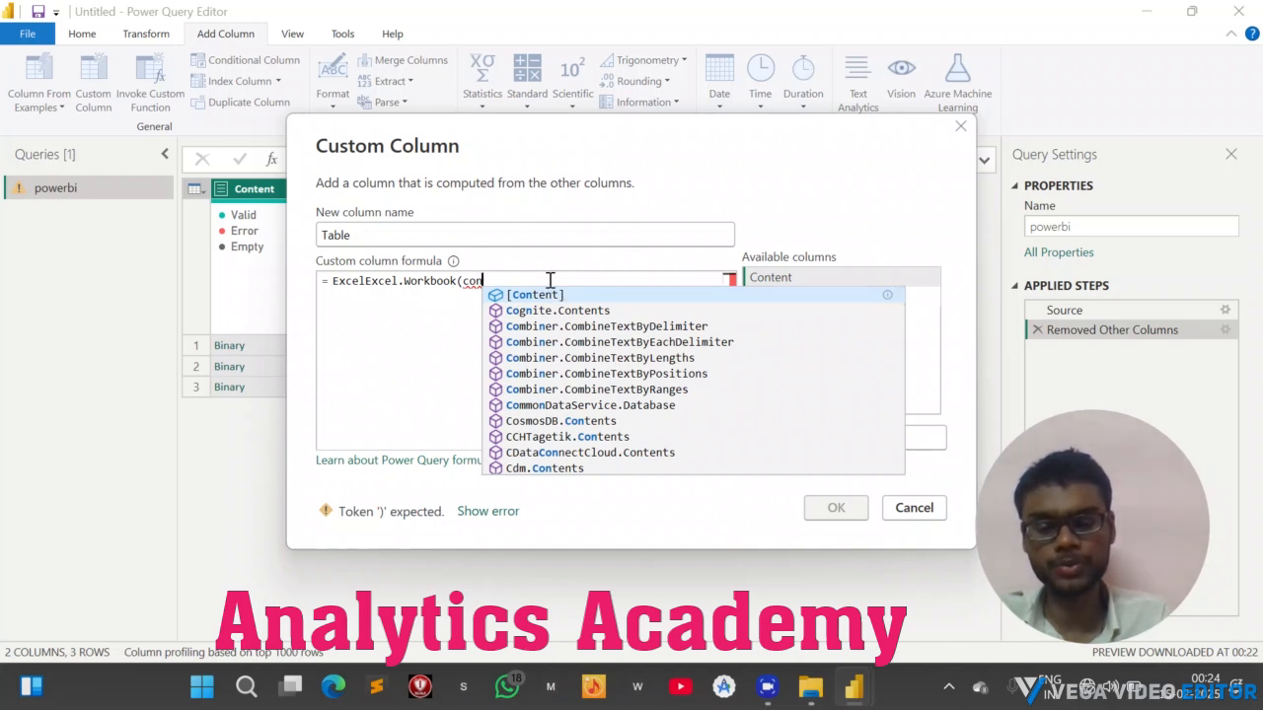
key(Tab)
text())
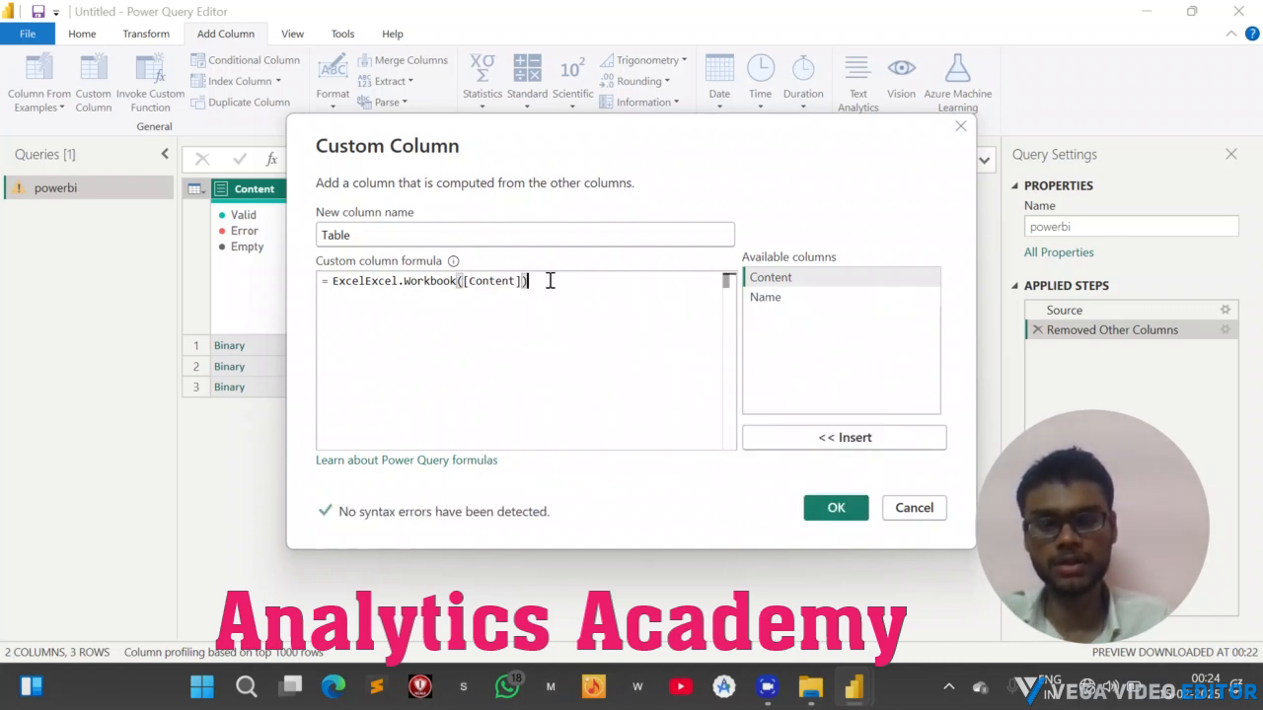
Delete the duplicate word Excel at the start of the formula, leaving Excel.Workbook([Content])
click(367, 281)
key(BackSpace)
key(BackSpace)
key(BackSpace)
key(BackSpace)
key(BackSpace)
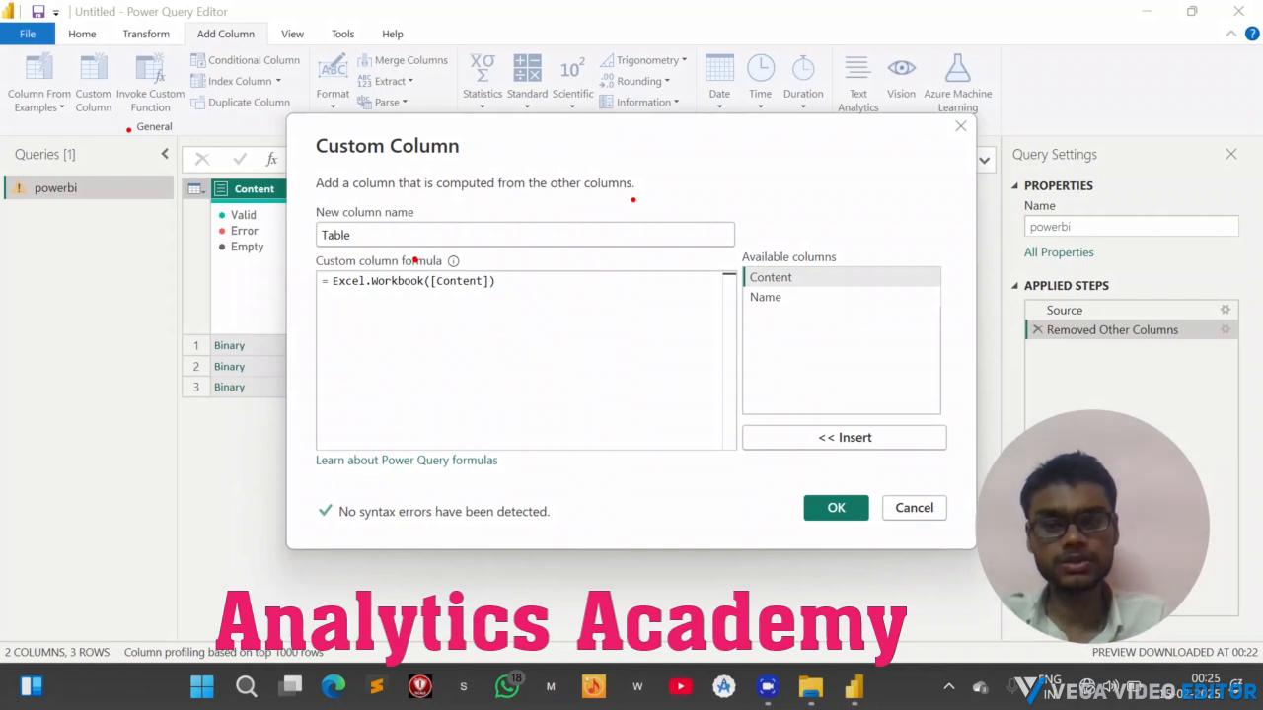
mouse_move(415, 260)
mouse_down()
mouse_move(274, 282)
mouse_move(296, 315)
mouse_move(404, 323)
mouse_up()
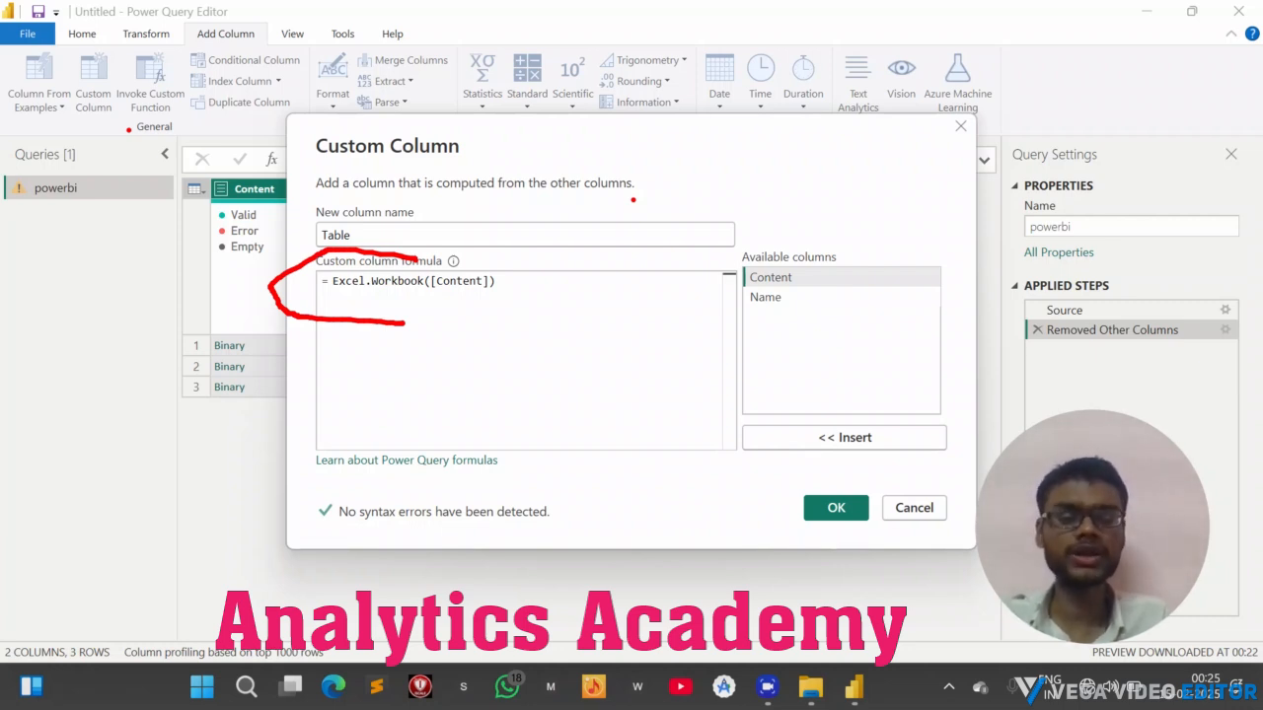
mouse_move(404, 322)
mouse_down()
mouse_move(530, 317)
mouse_move(430, 256)
mouse_move(426, 275)
mouse_up()
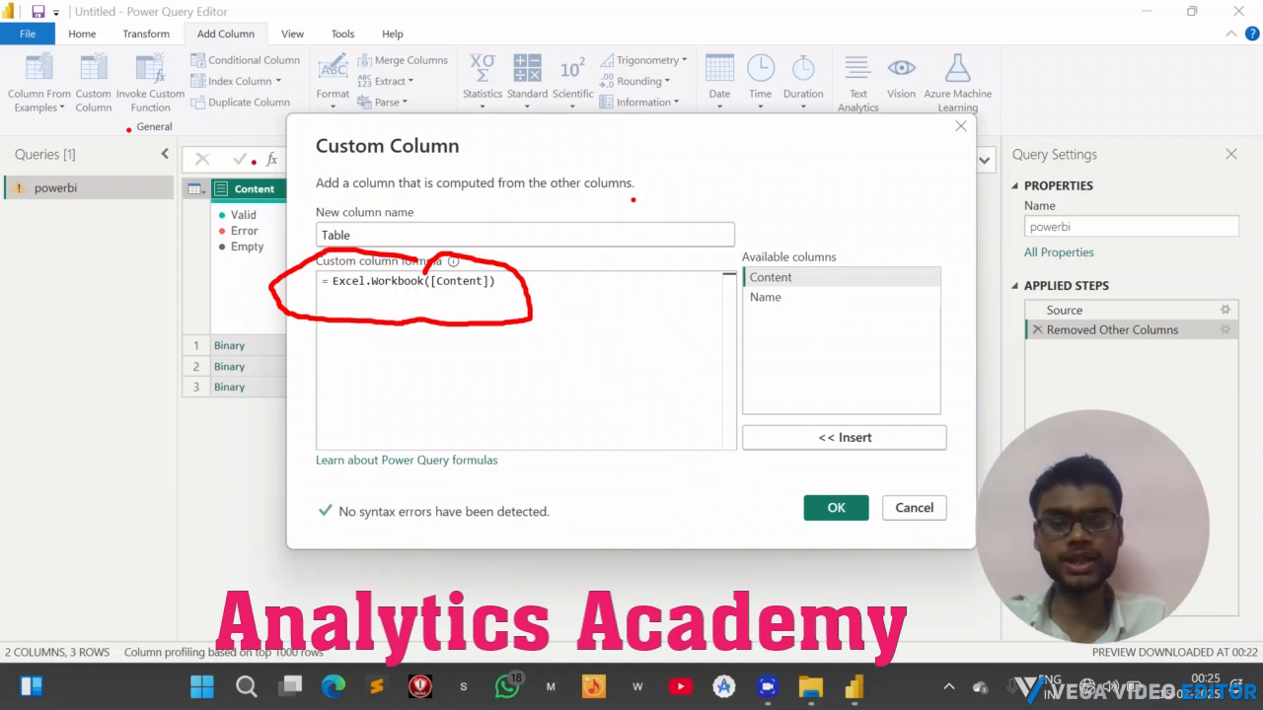
mouse_move(252, 160)
mouse_down()
mouse_move(190, 202)
mouse_move(213, 176)
mouse_move(197, 133)
mouse_up()
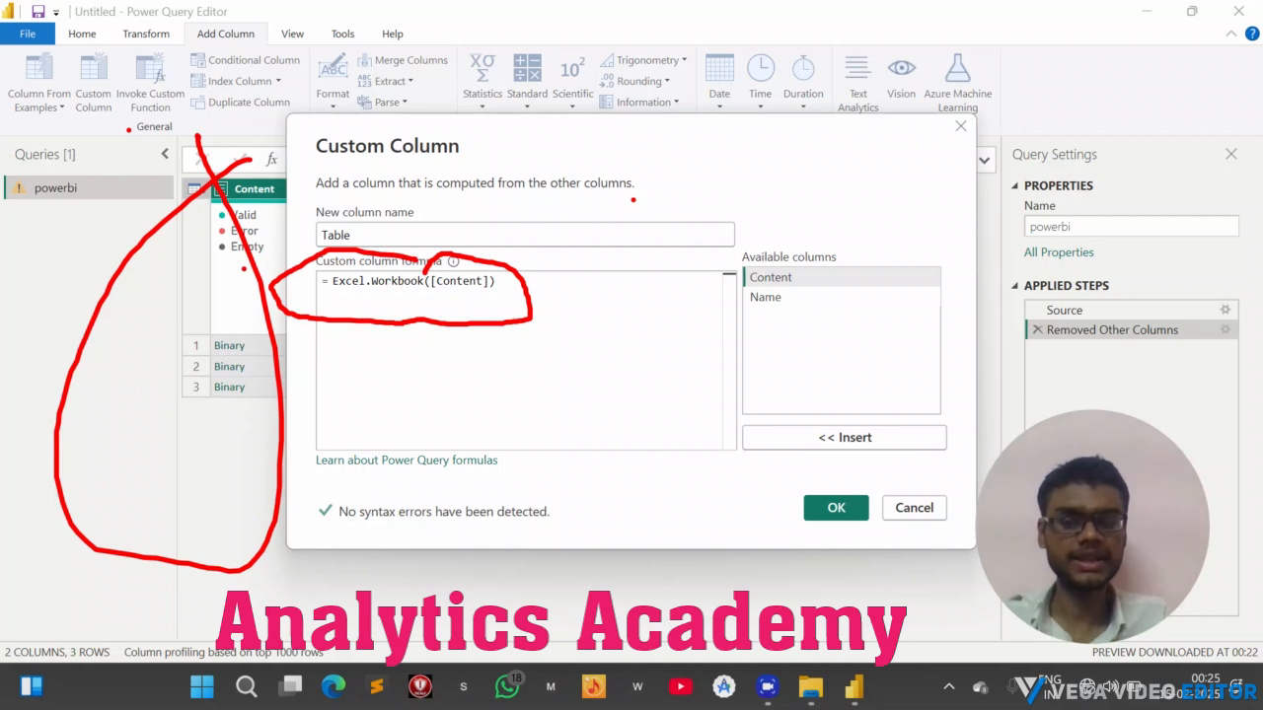
click(1204, 262)
mouse_move(312, 258)
mouse_down()
mouse_move(17, 546)
mouse_move(542, 405)
mouse_up()
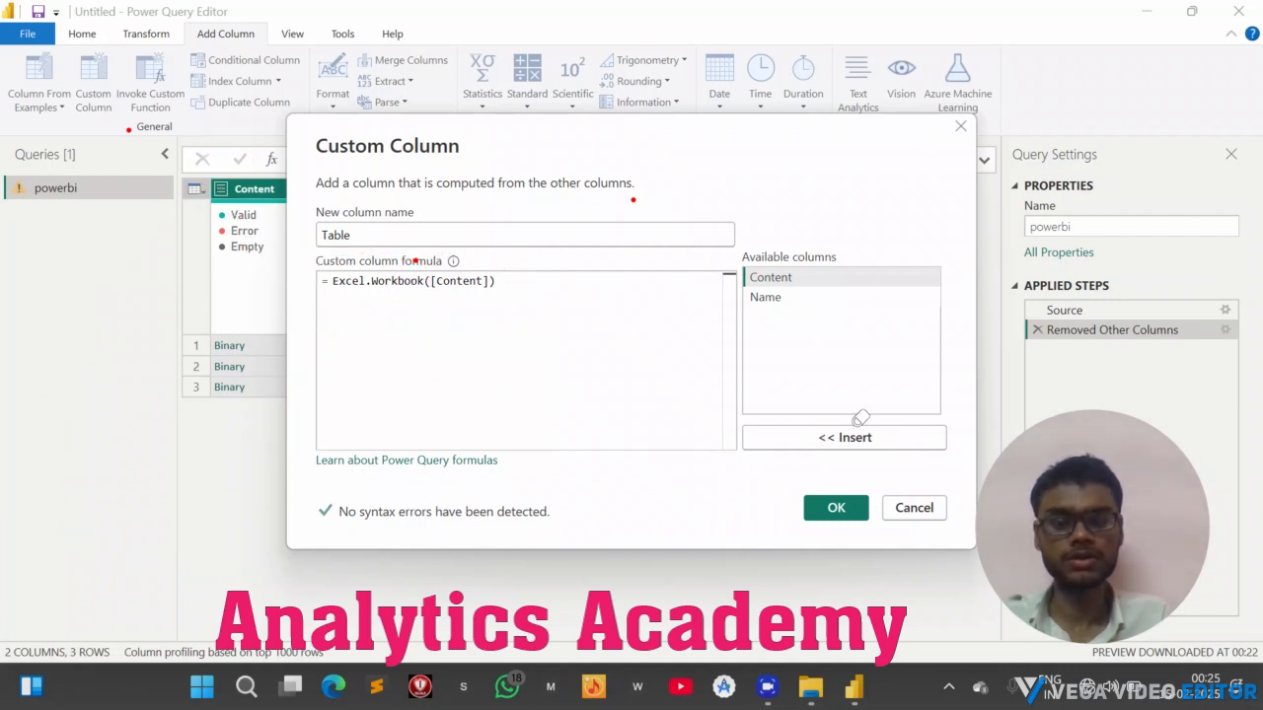
click(777, 38)
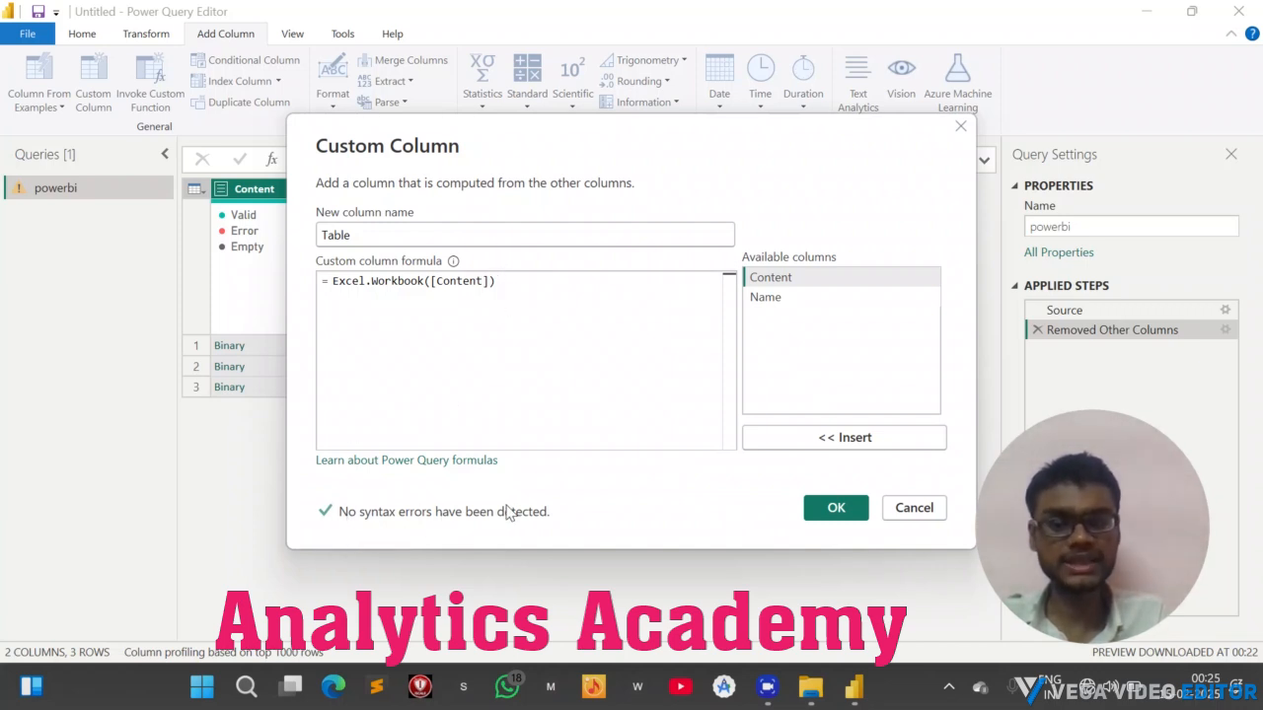
Re-enter the closing brackets of Excel.Workbook([Content]) and add the Table column to the query
click(507, 284)
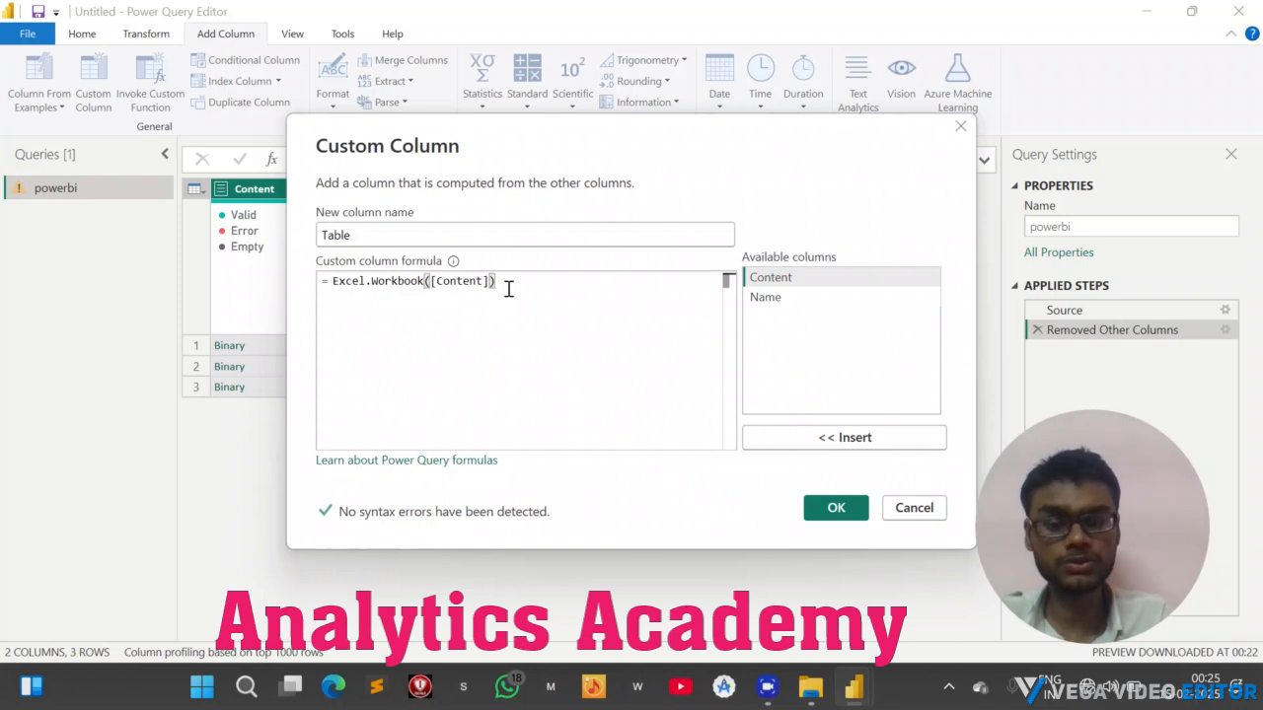
key(BackSpace)
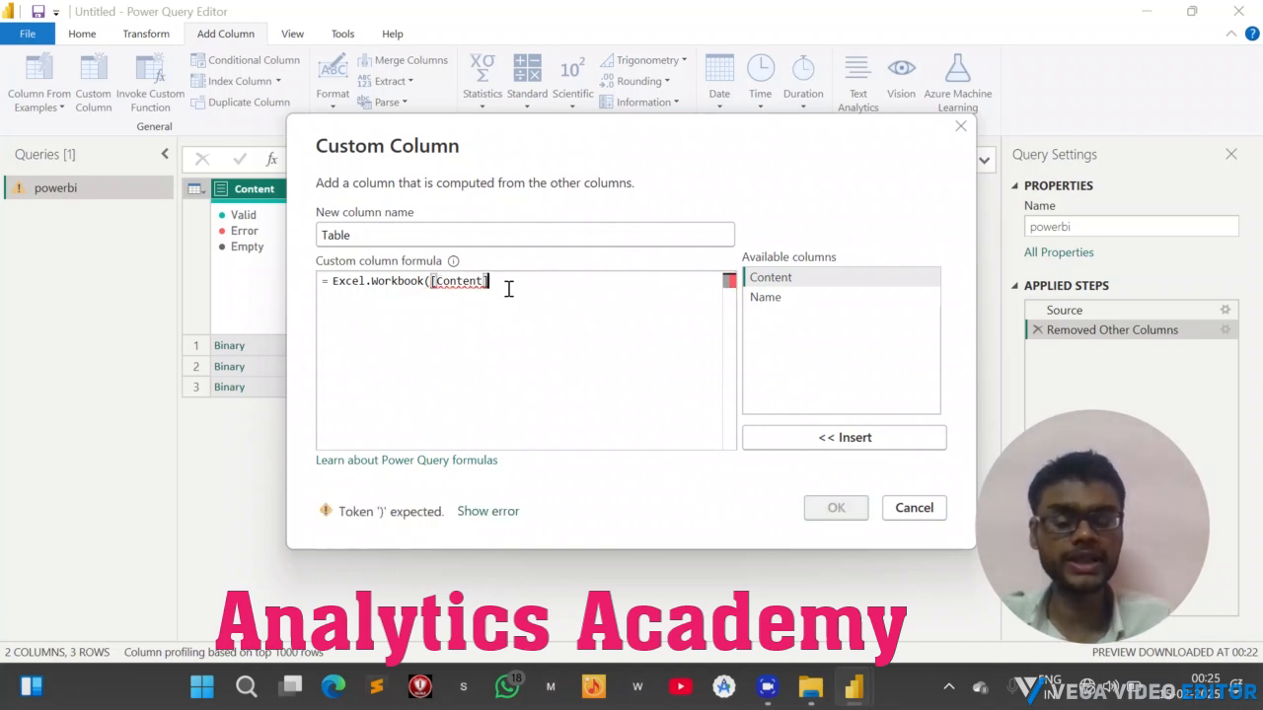
key(BackSpace)
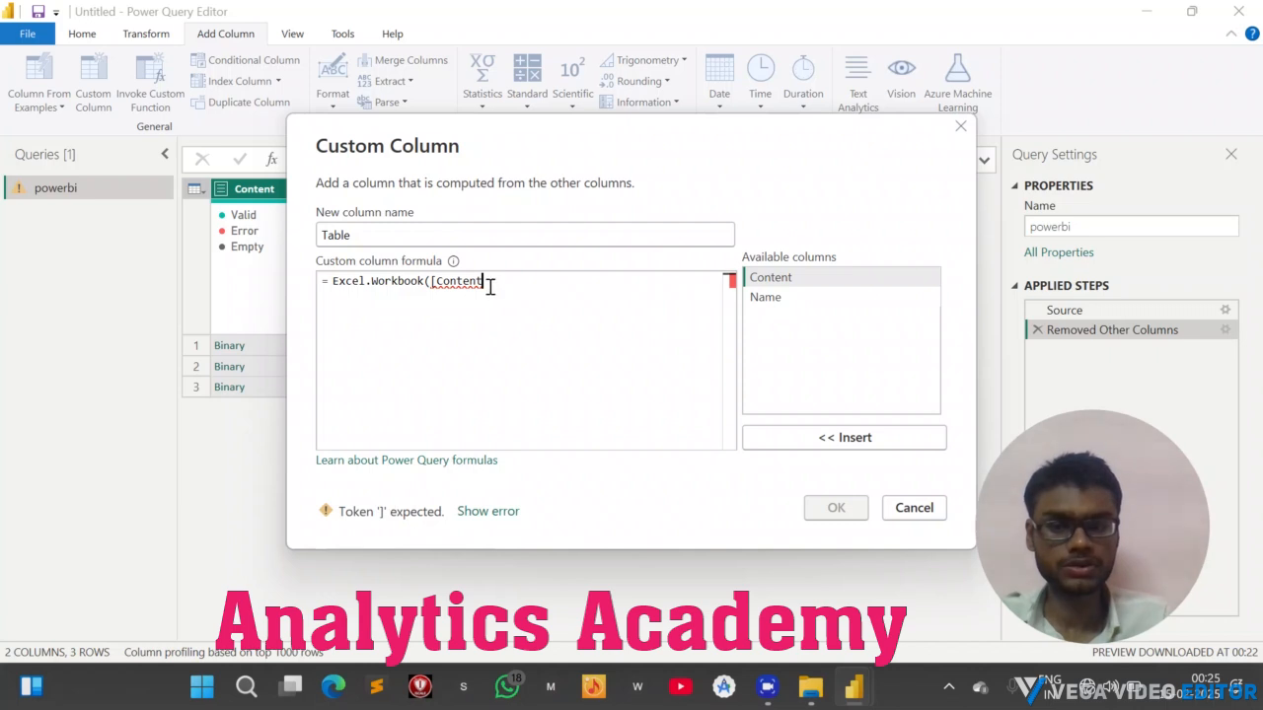
text())
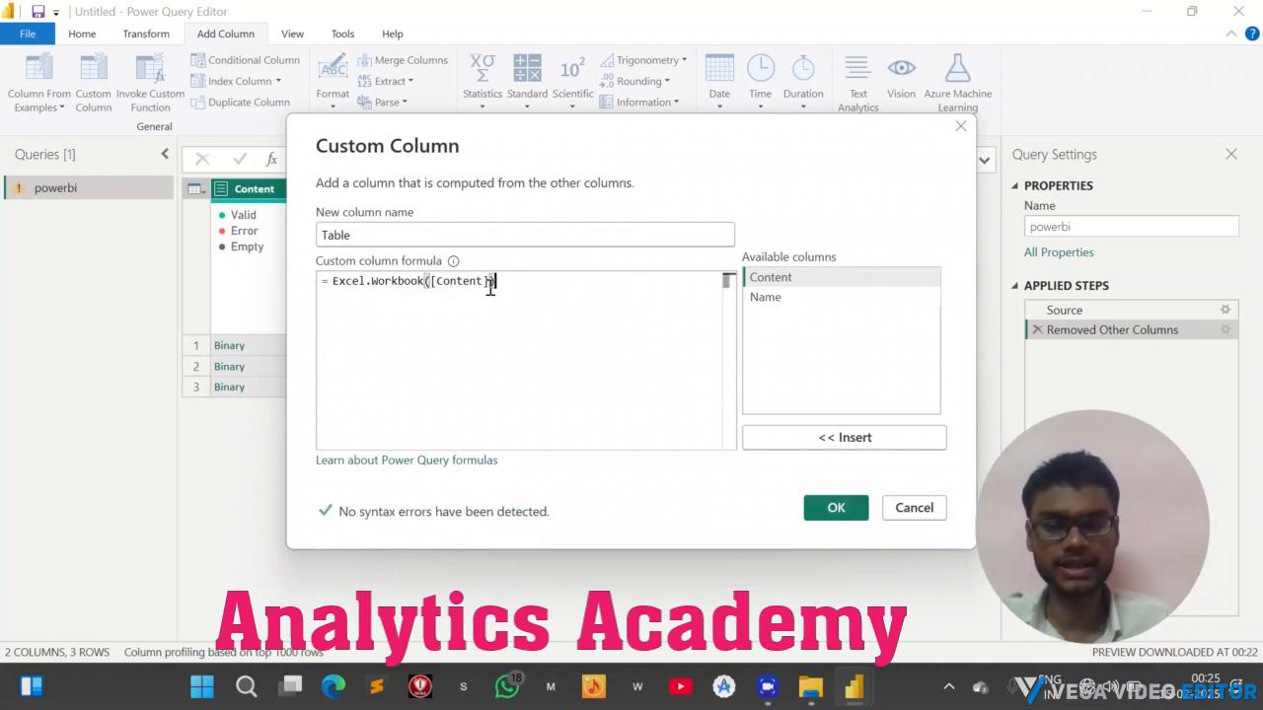
click(835, 509)
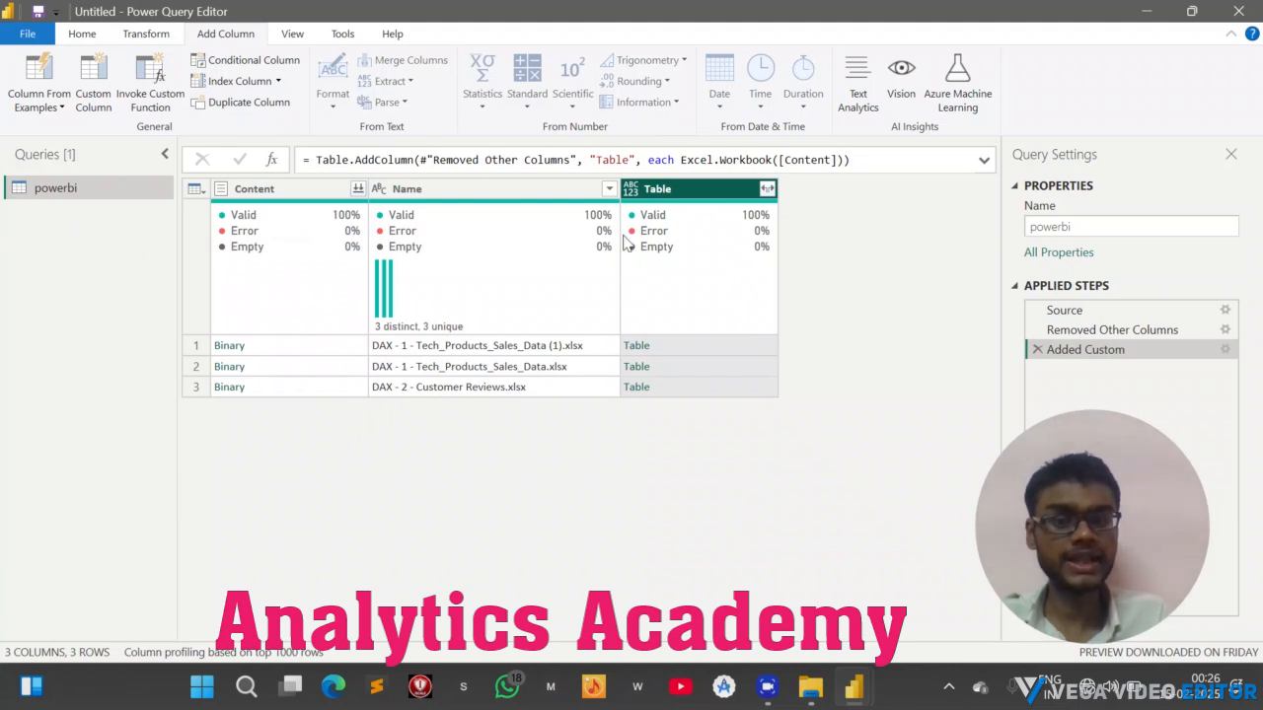
click(786, 37)
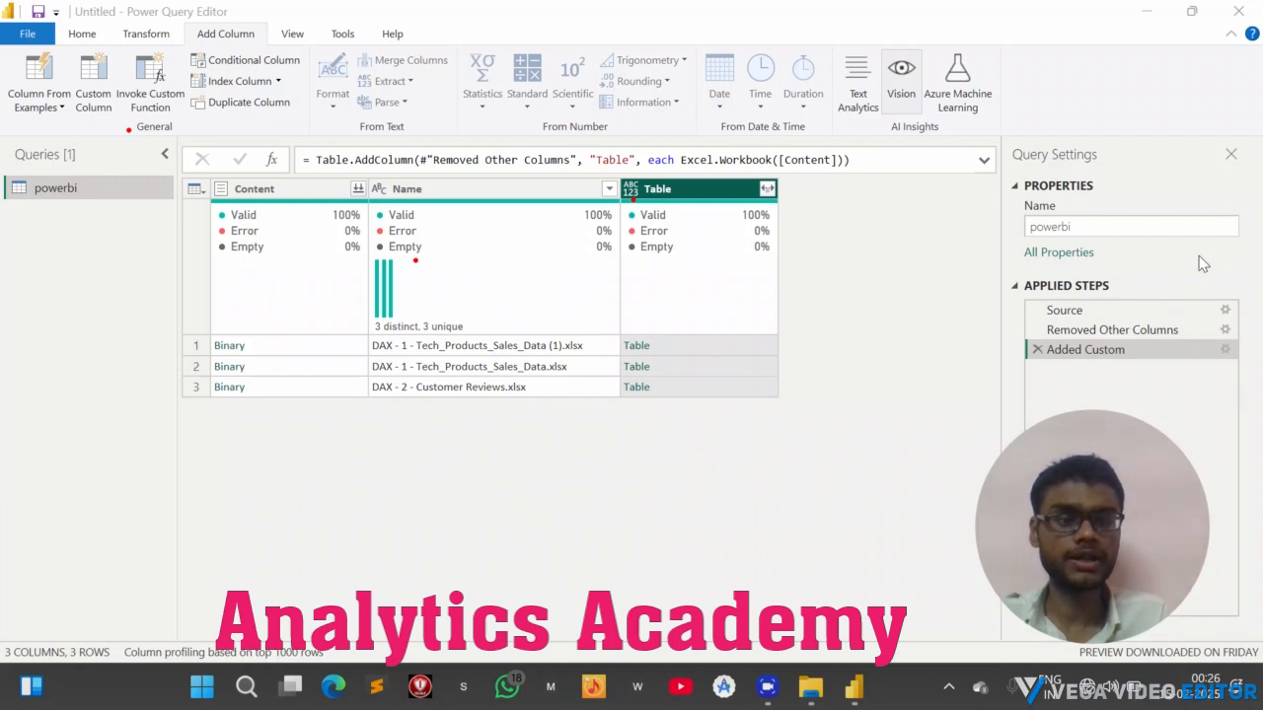
click(1205, 151)
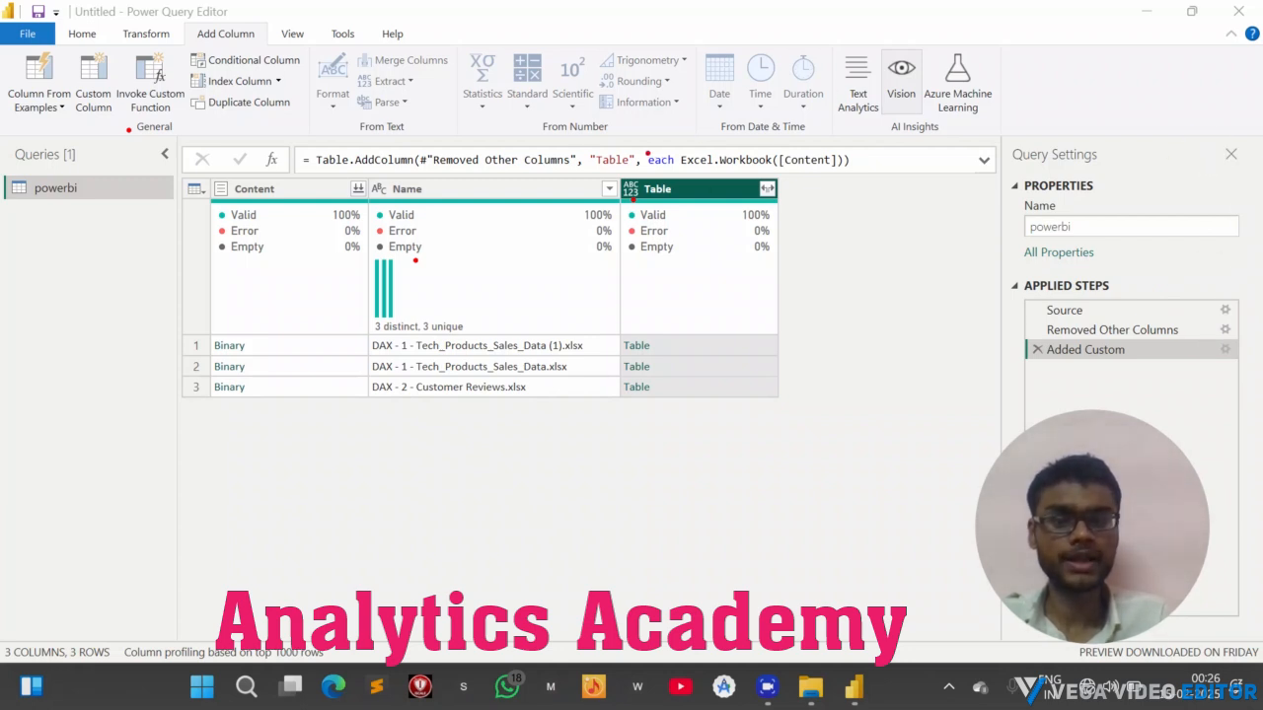
mouse_move(690, 169)
mouse_down()
mouse_move(626, 160)
mouse_move(604, 221)
mouse_move(697, 222)
mouse_move(765, 161)
mouse_move(603, 169)
mouse_up()
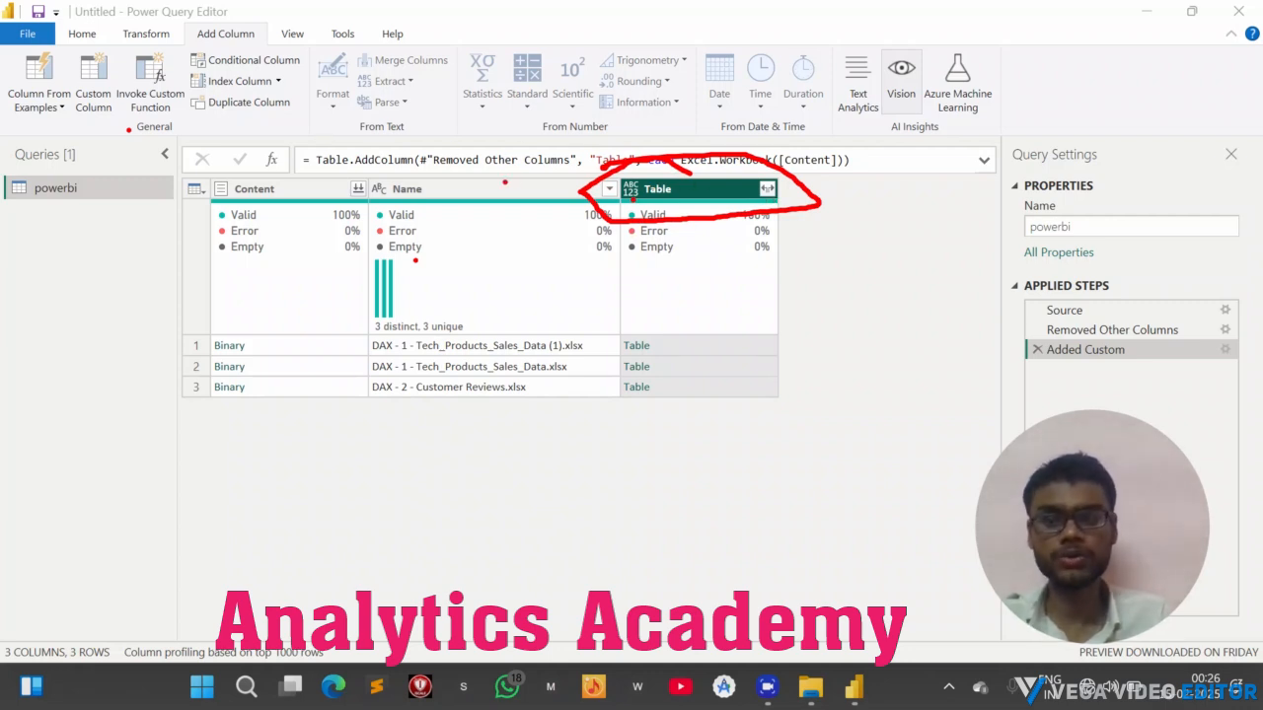
mouse_move(475, 174)
mouse_down()
mouse_move(357, 191)
mouse_move(519, 205)
mouse_move(489, 169)
mouse_move(444, 164)
mouse_up()
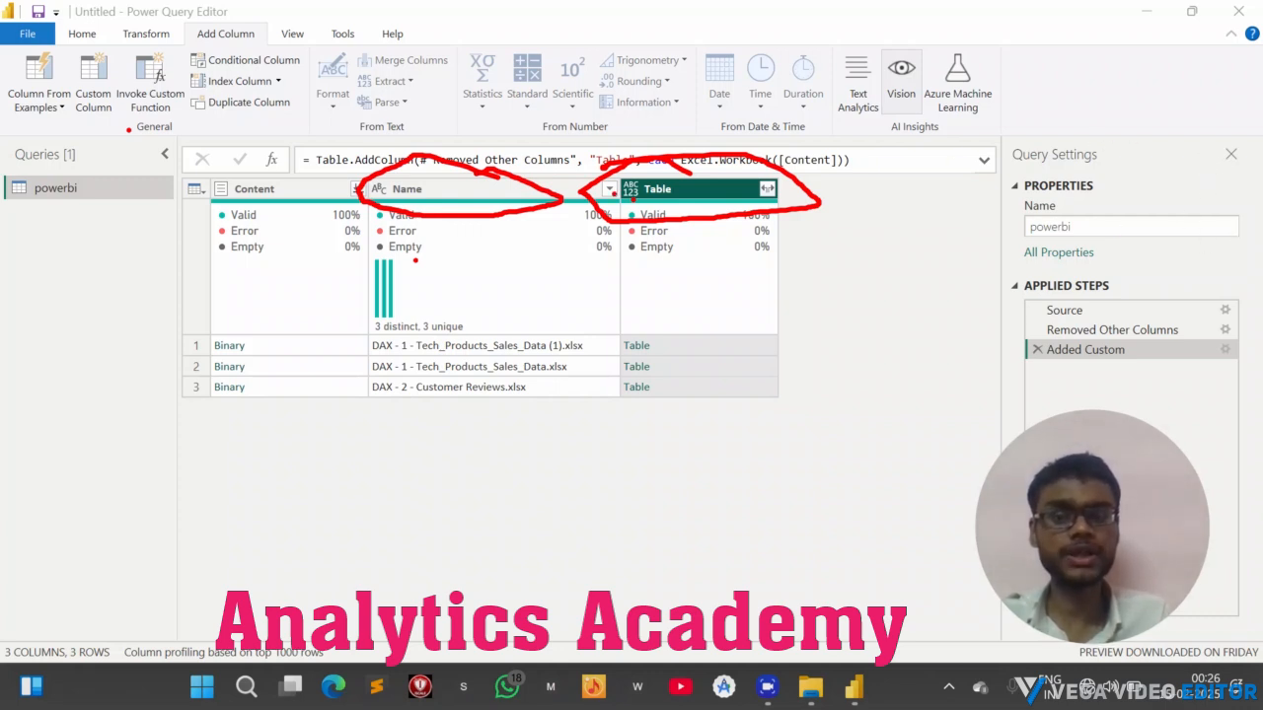
mouse_move(313, 179)
mouse_down()
mouse_move(306, 391)
mouse_move(340, 350)
mouse_up()
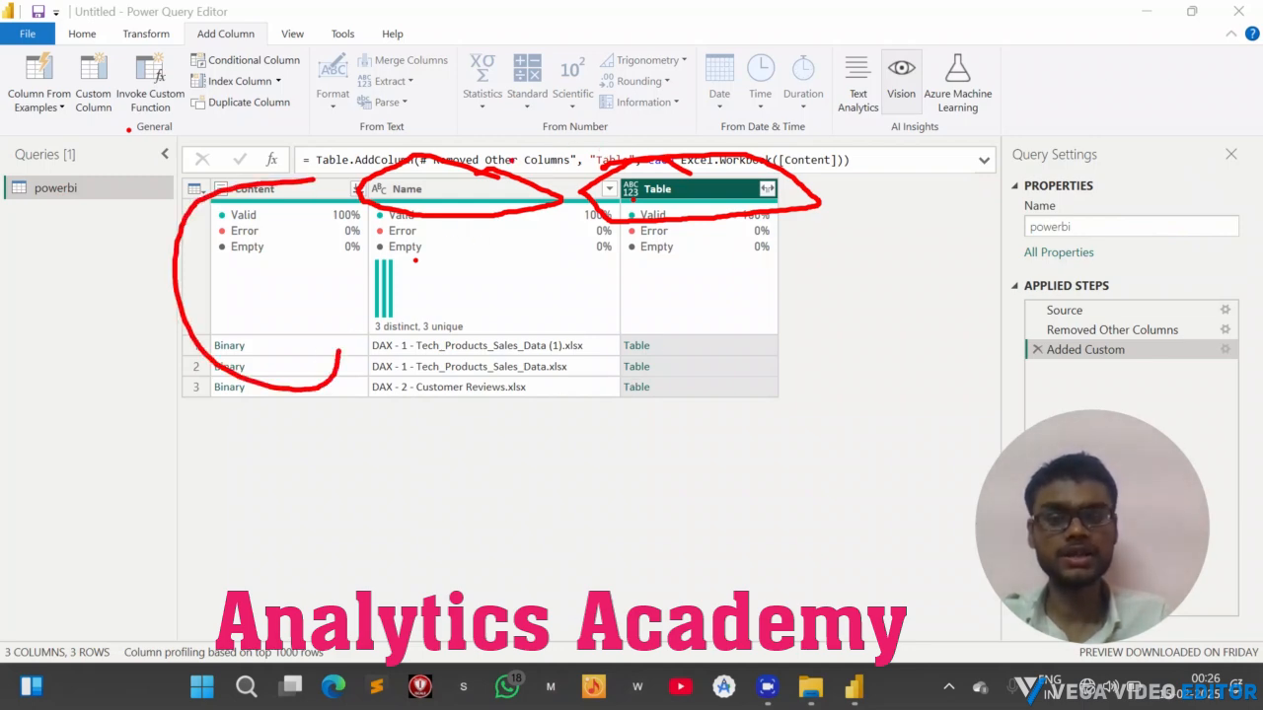
mouse_move(511, 159)
mouse_down()
mouse_move(288, 374)
mouse_move(464, 116)
mouse_up()
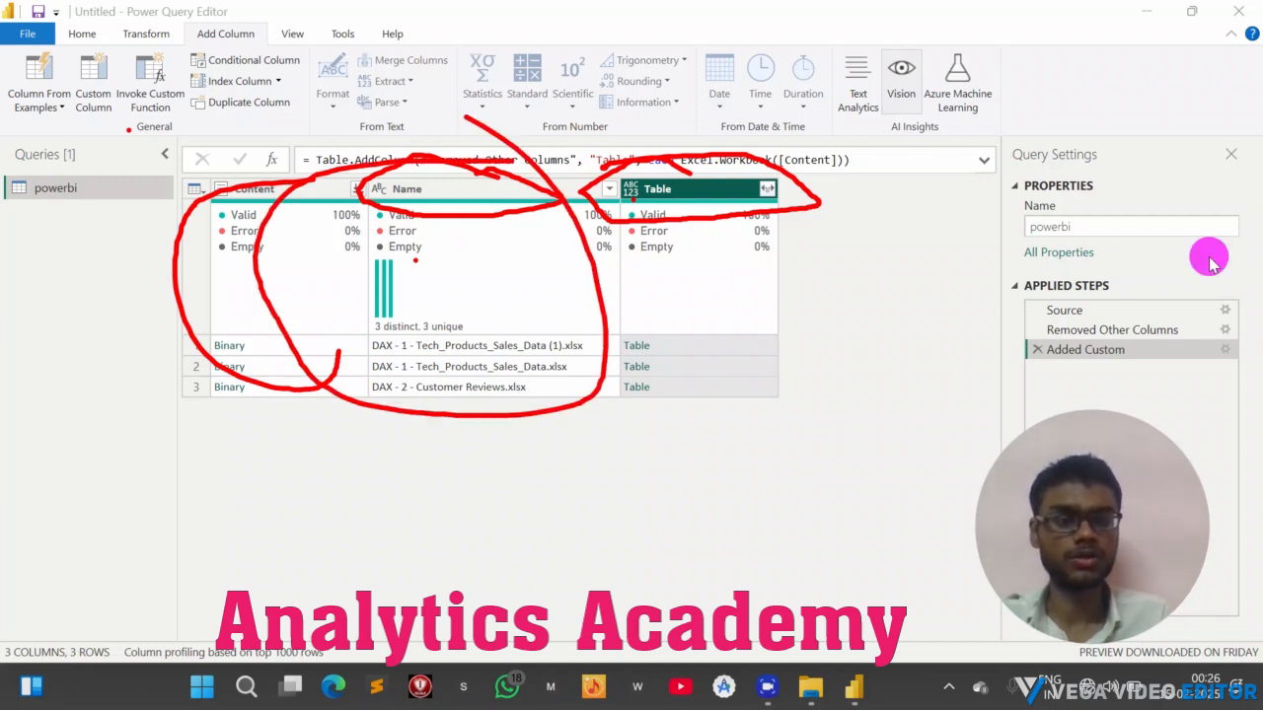
mouse_move(339, 206)
mouse_down()
mouse_move(130, 382)
mouse_move(123, 444)
mouse_move(370, 402)
mouse_up()
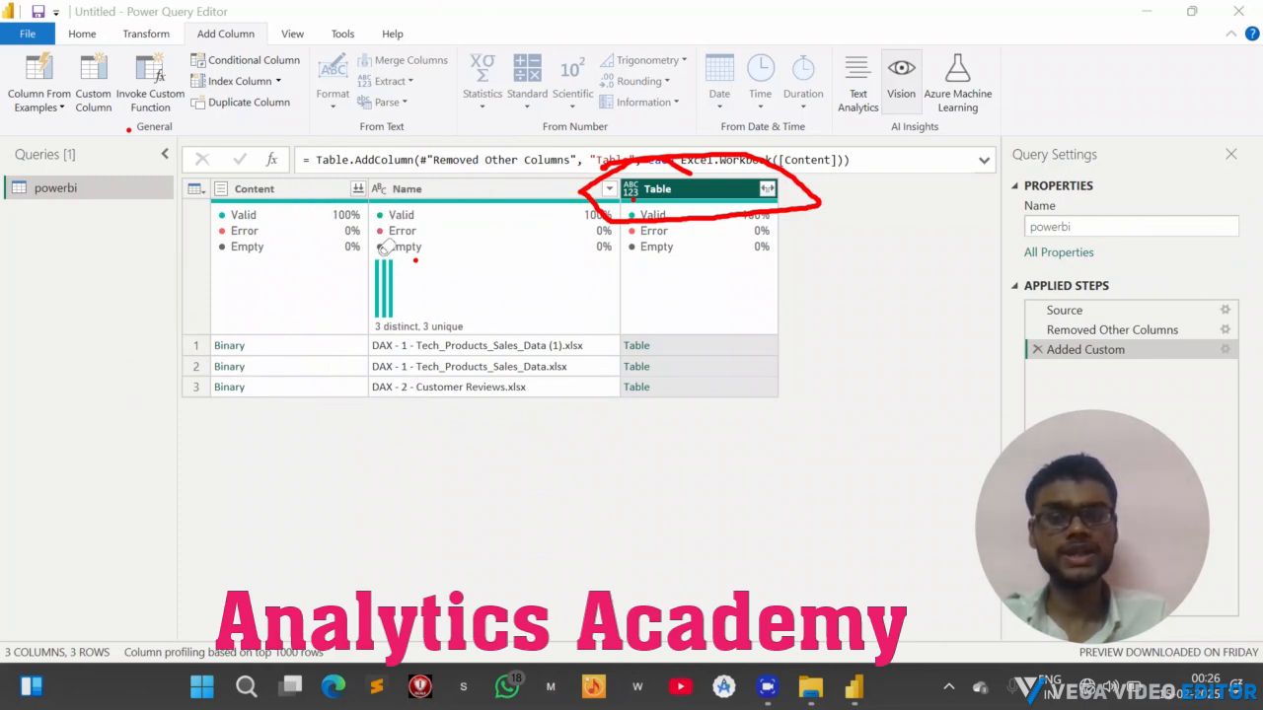
click(778, 32)
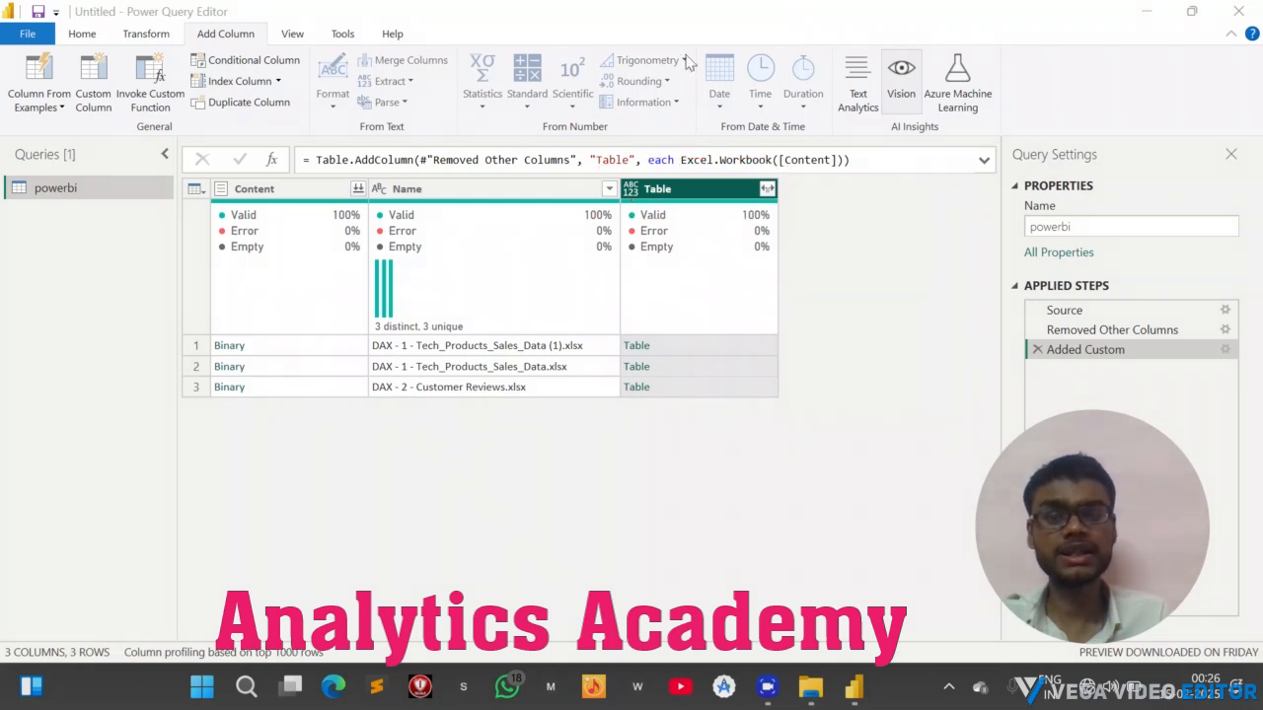
Remove the Content column from the powerbi query
right_click(271, 192)
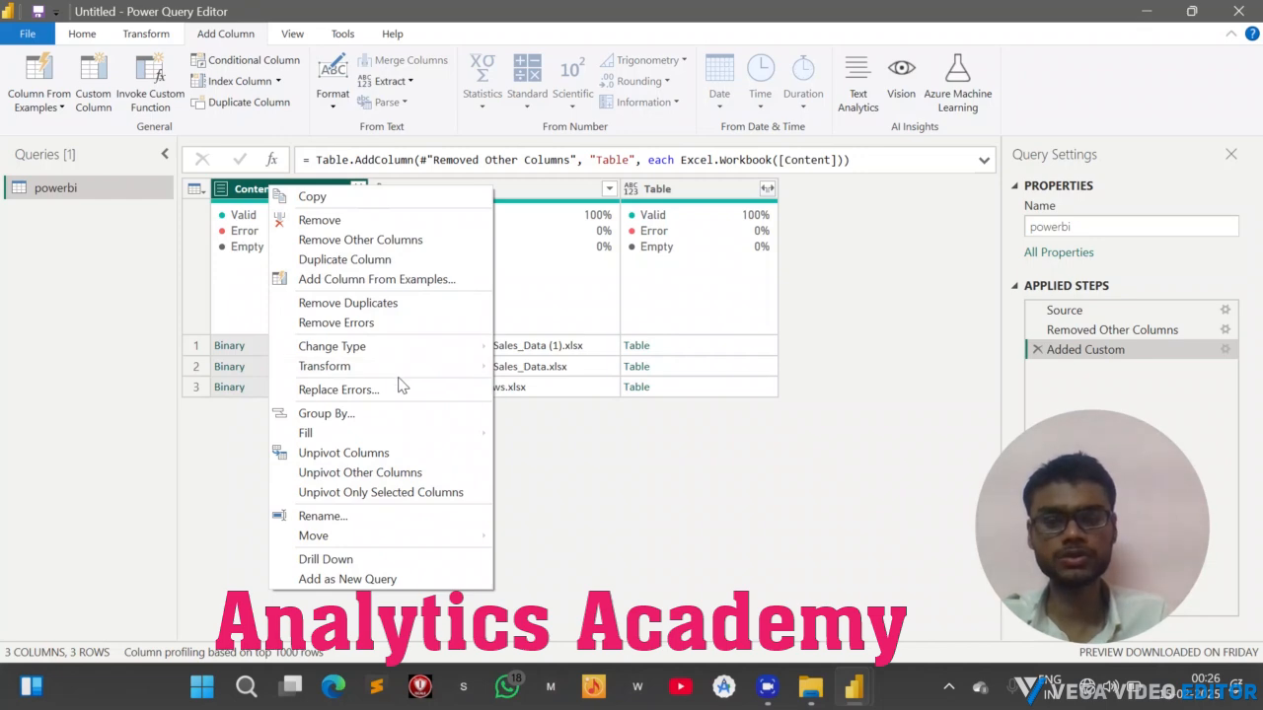
click(299, 228)
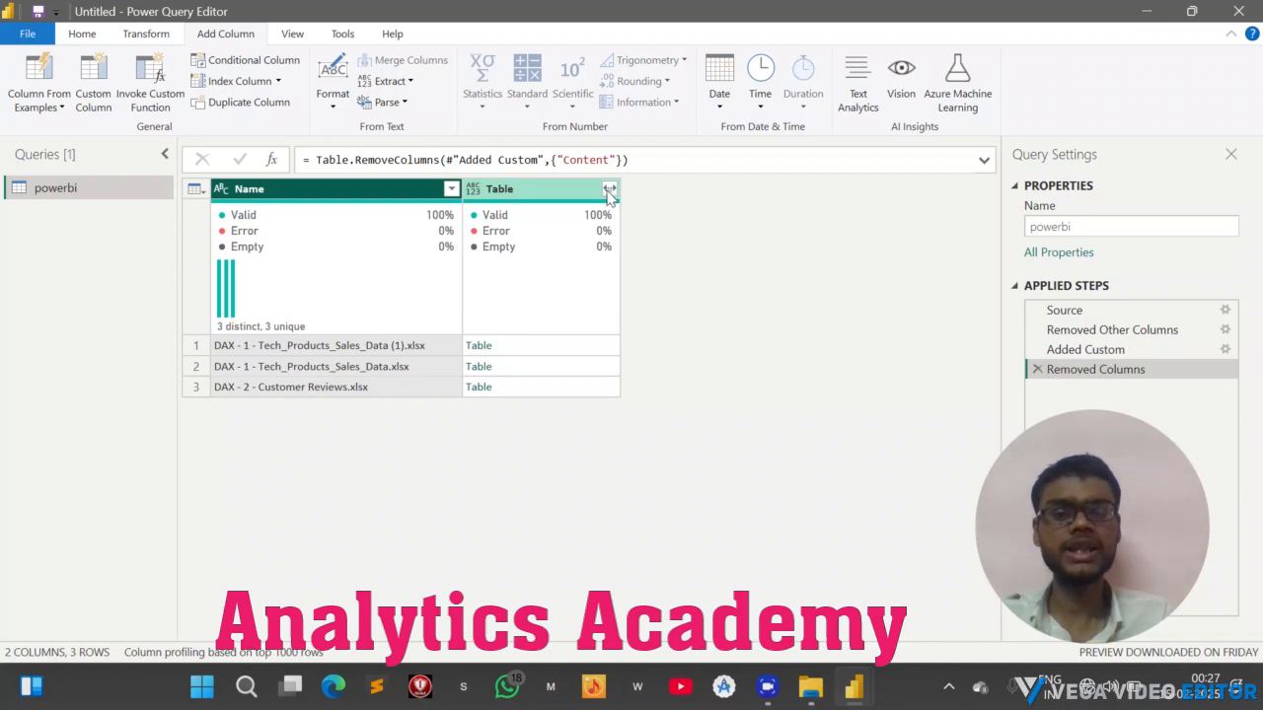
mouse_move(492, 224)
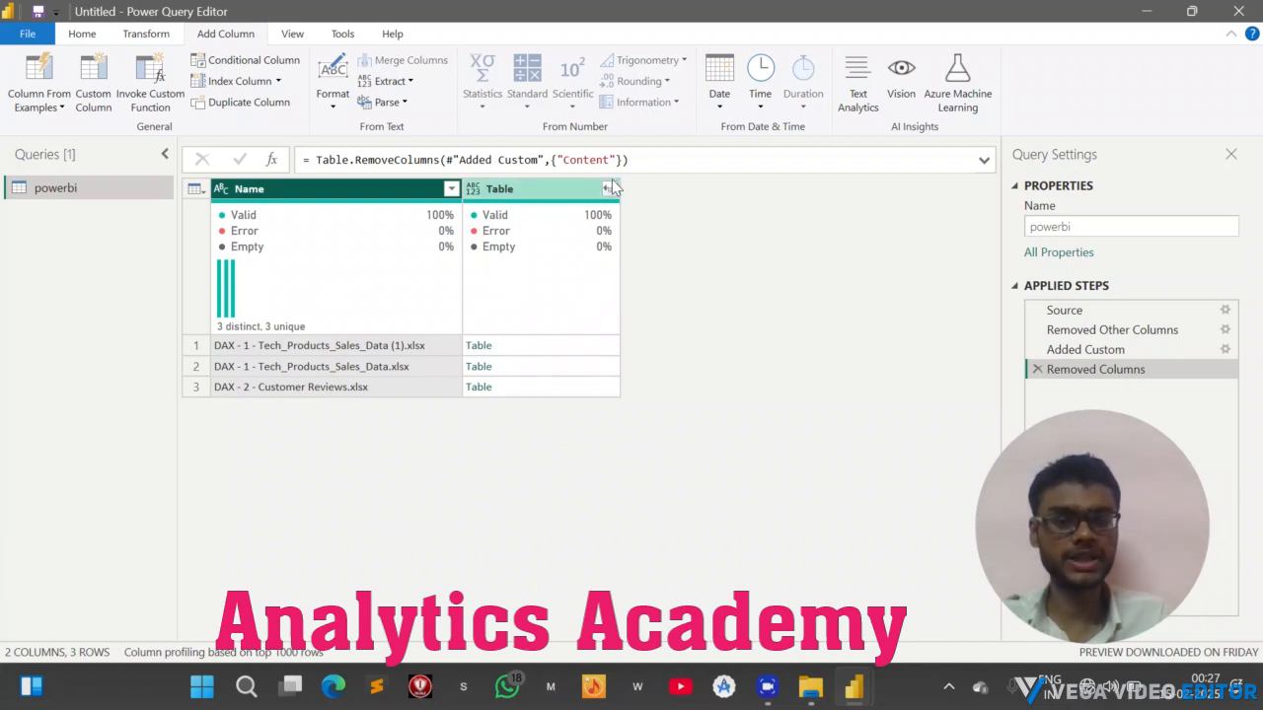
click(779, 34)
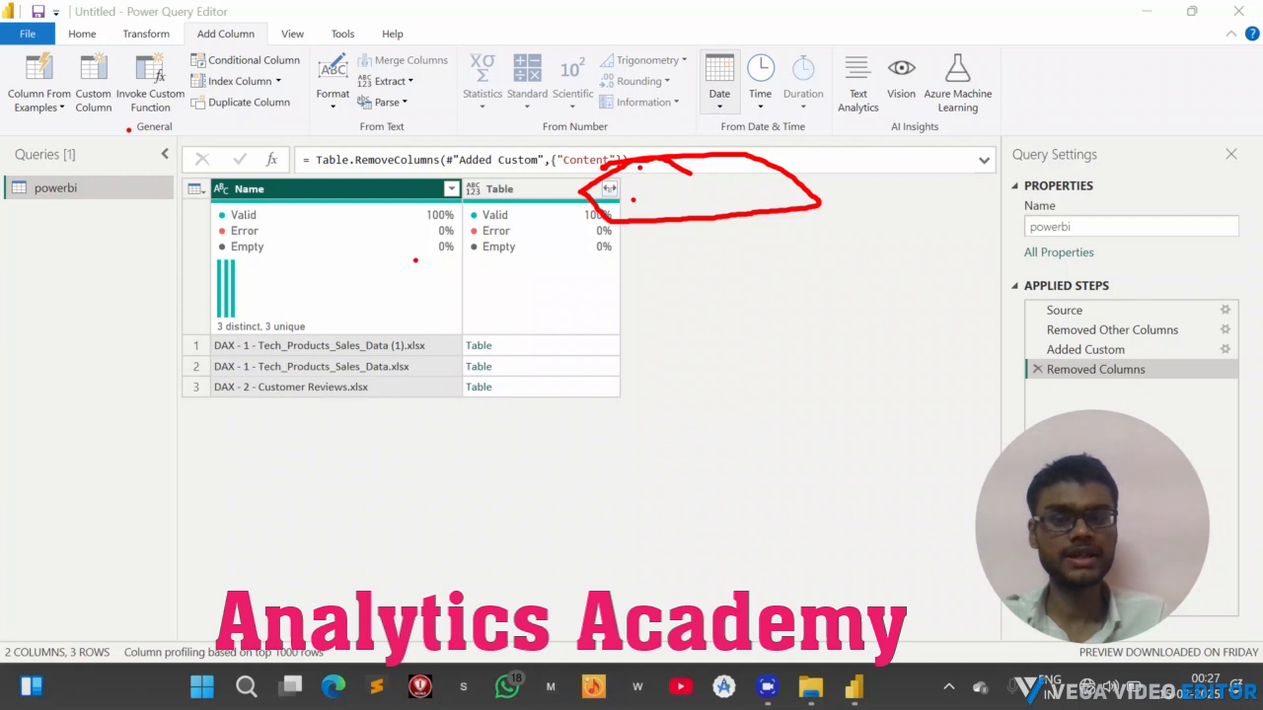
mouse_move(640, 167)
mouse_down()
mouse_move(600, 243)
mouse_move(575, 192)
mouse_move(580, 155)
mouse_up()
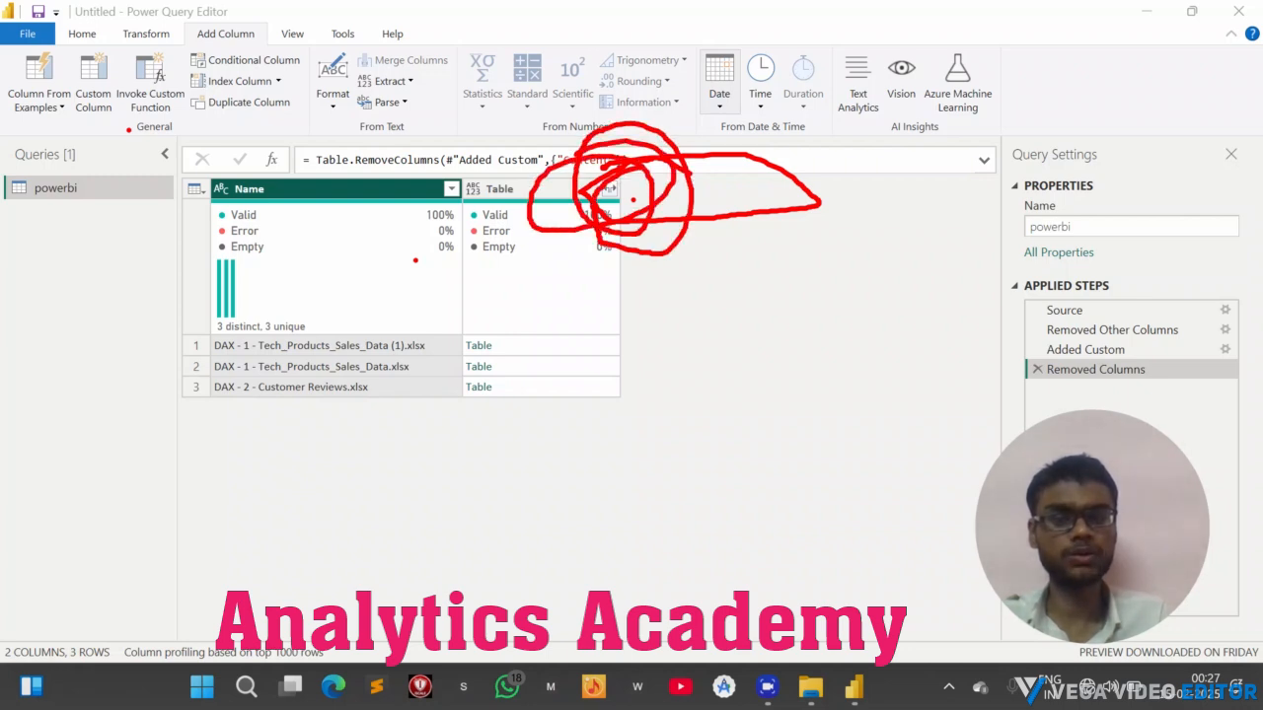
click(1220, 259)
drag(682, 190, 642, 301)
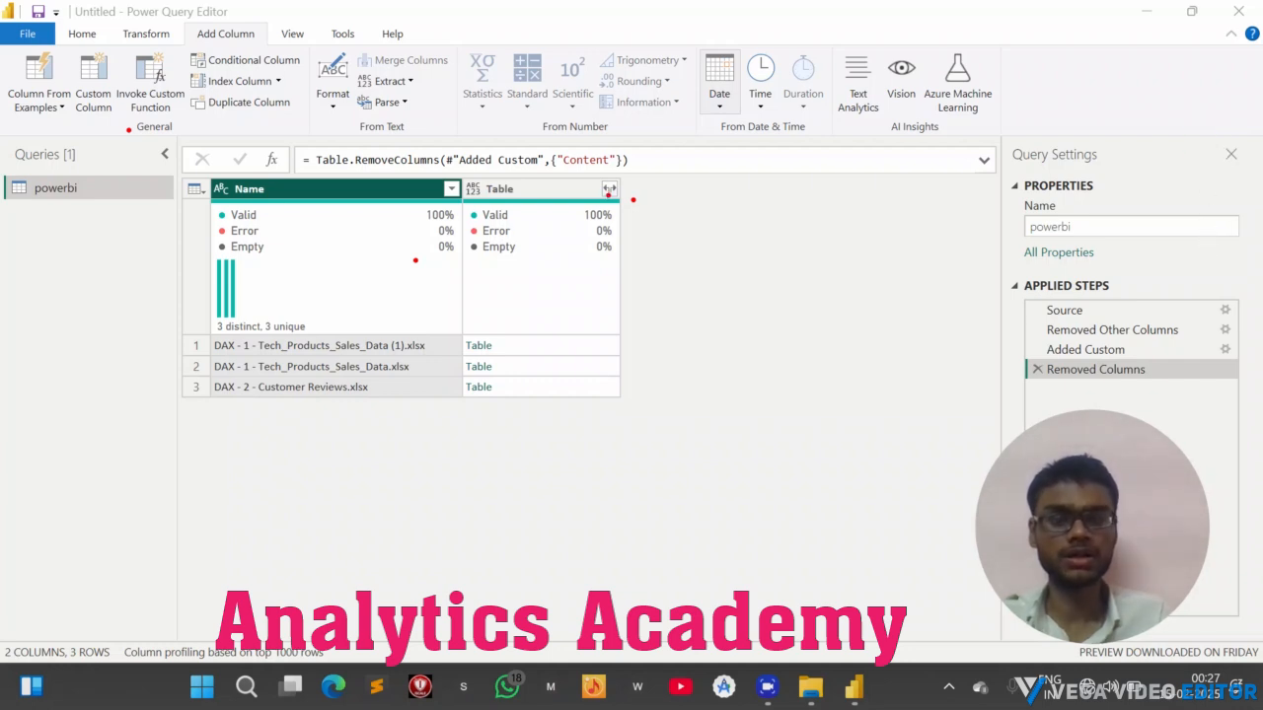
Expand the Table column into Name, Data, Item, Kind and Hidden, using the original column name as prefix
click(609, 190)
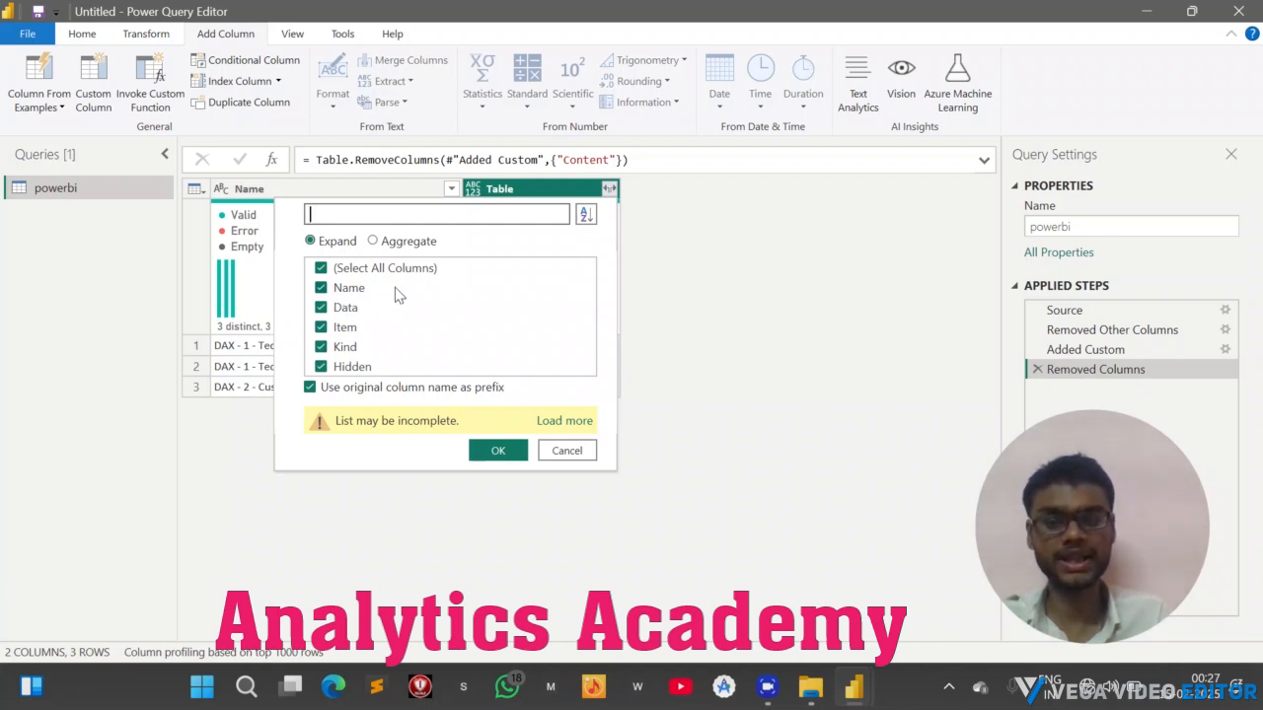
click(501, 451)
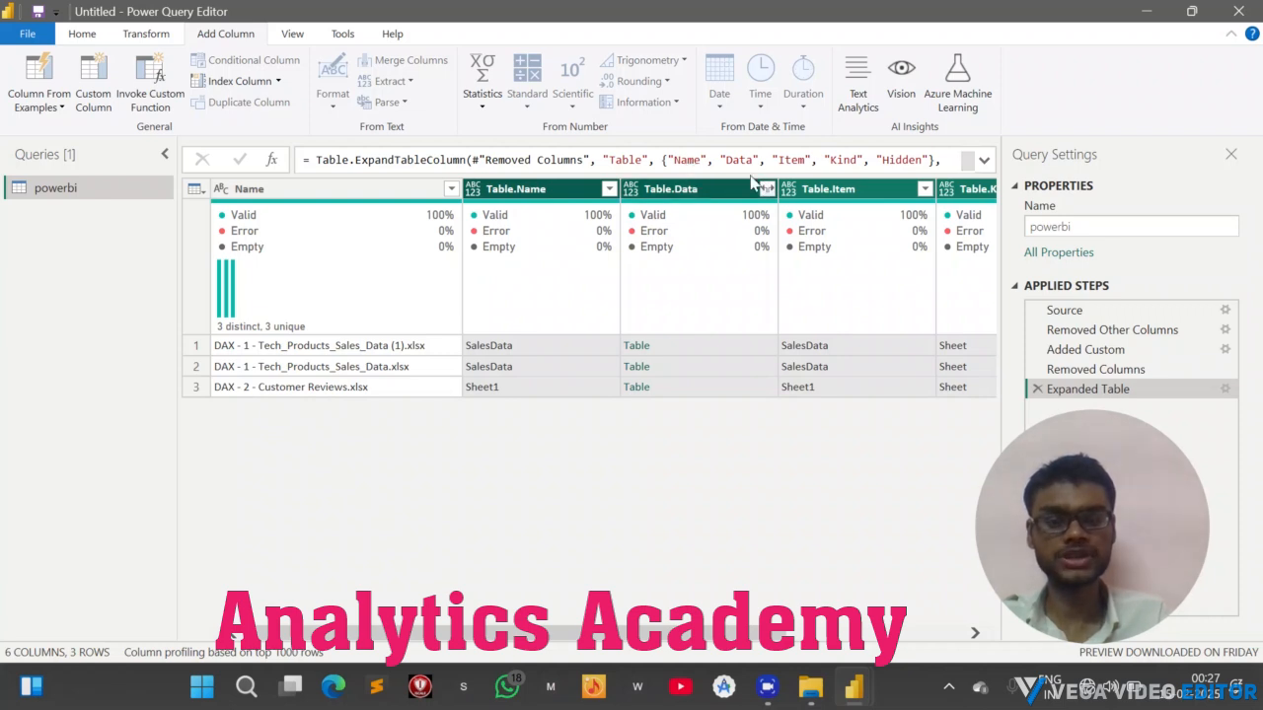
Examine the first row's values across the expanded Table columns, from Table.Name to Table.Hidden and back to Name
mouse_move(656, 245)
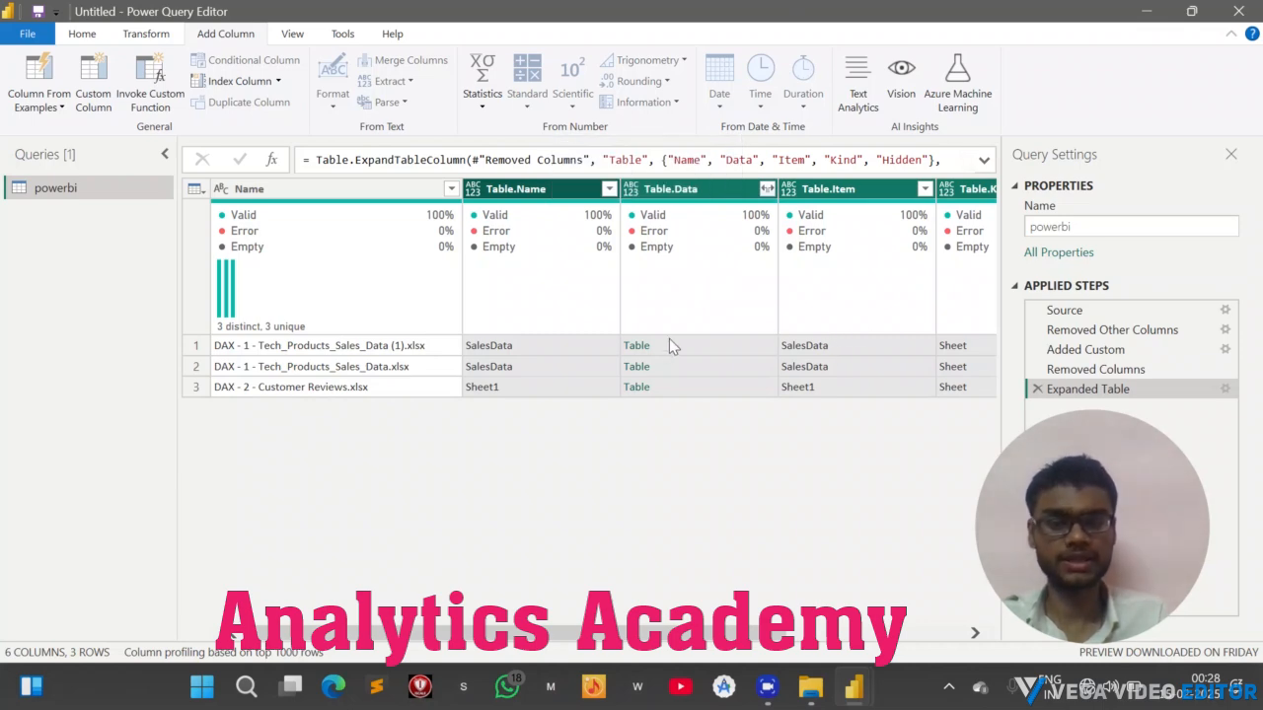
click(538, 346)
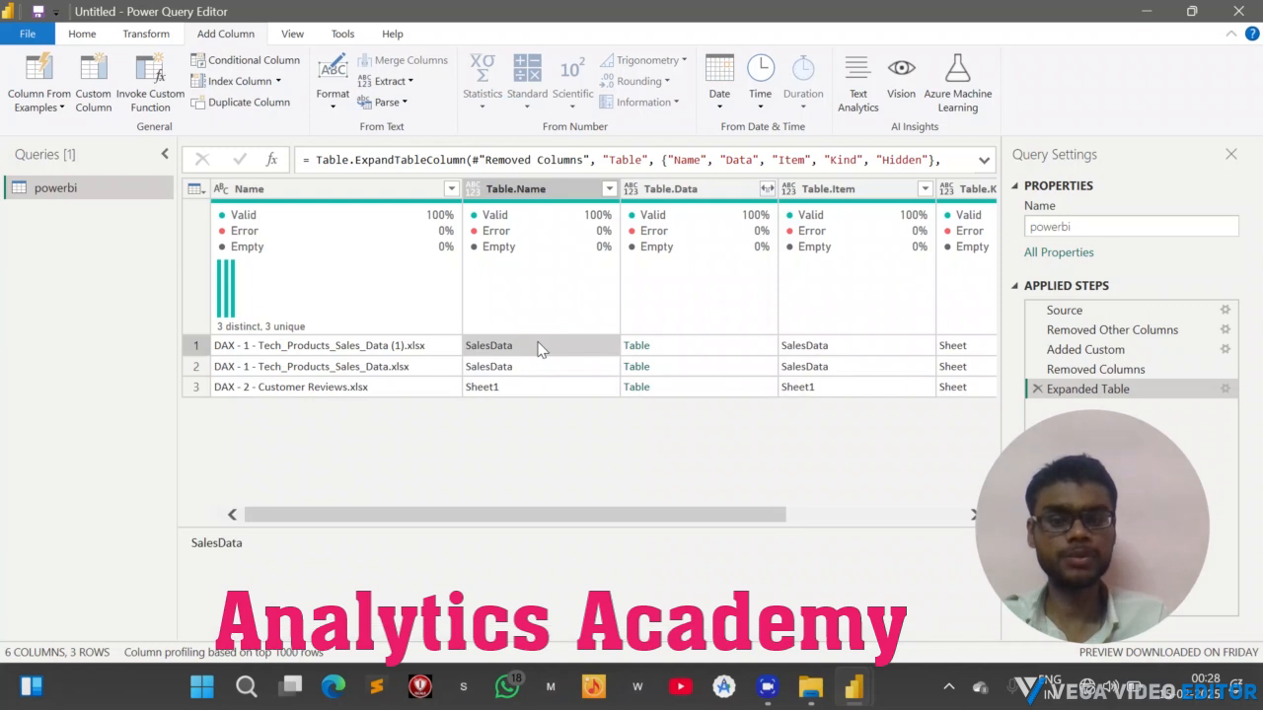
key(Right)
key(Right)
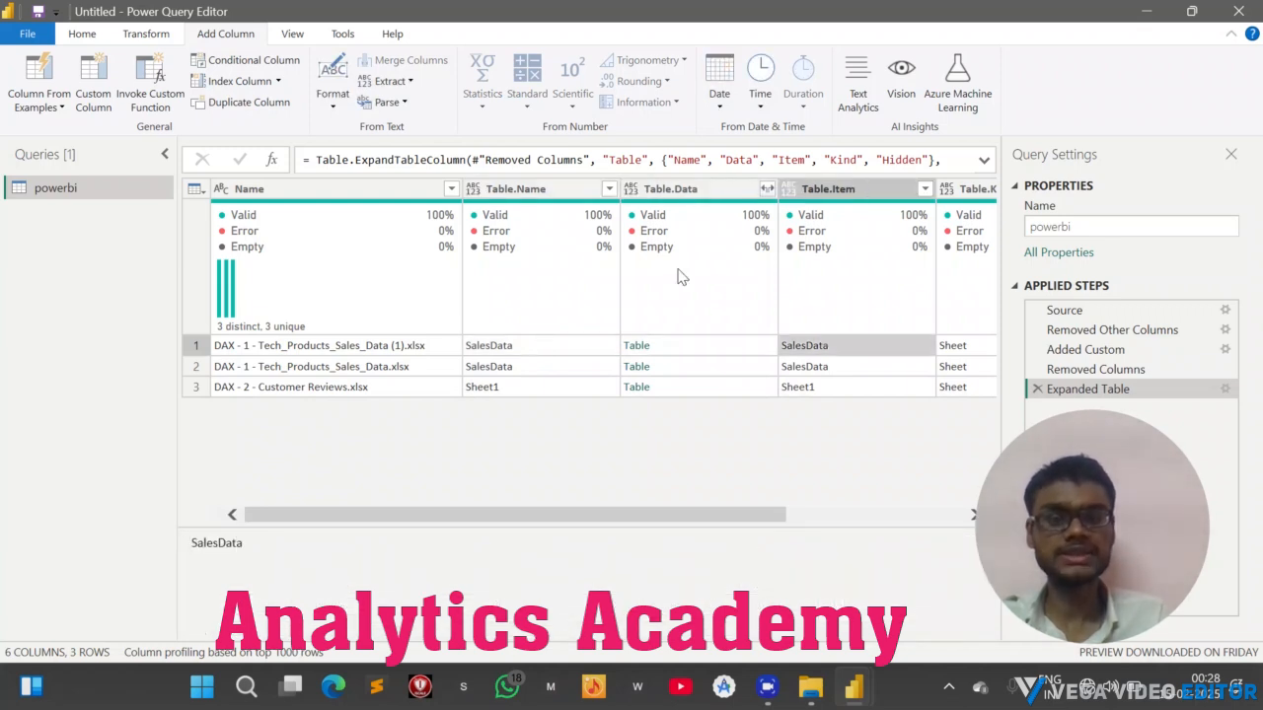
key(Right)
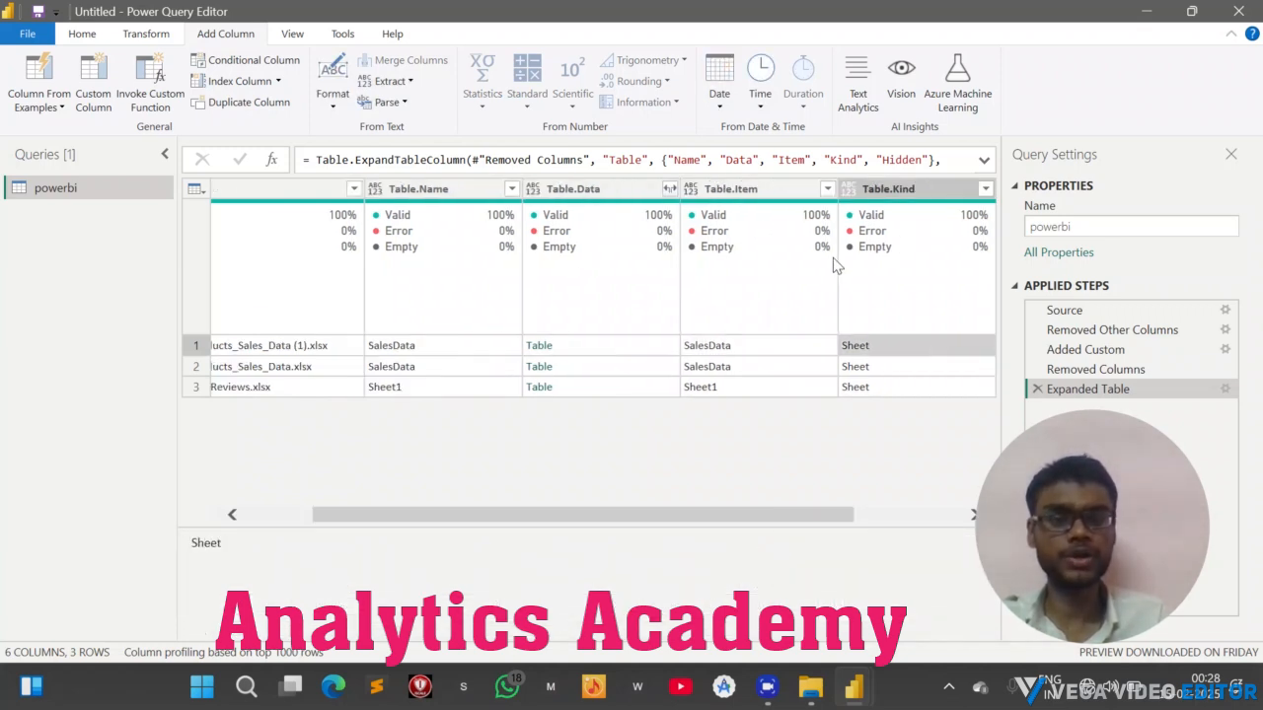
key(Right)
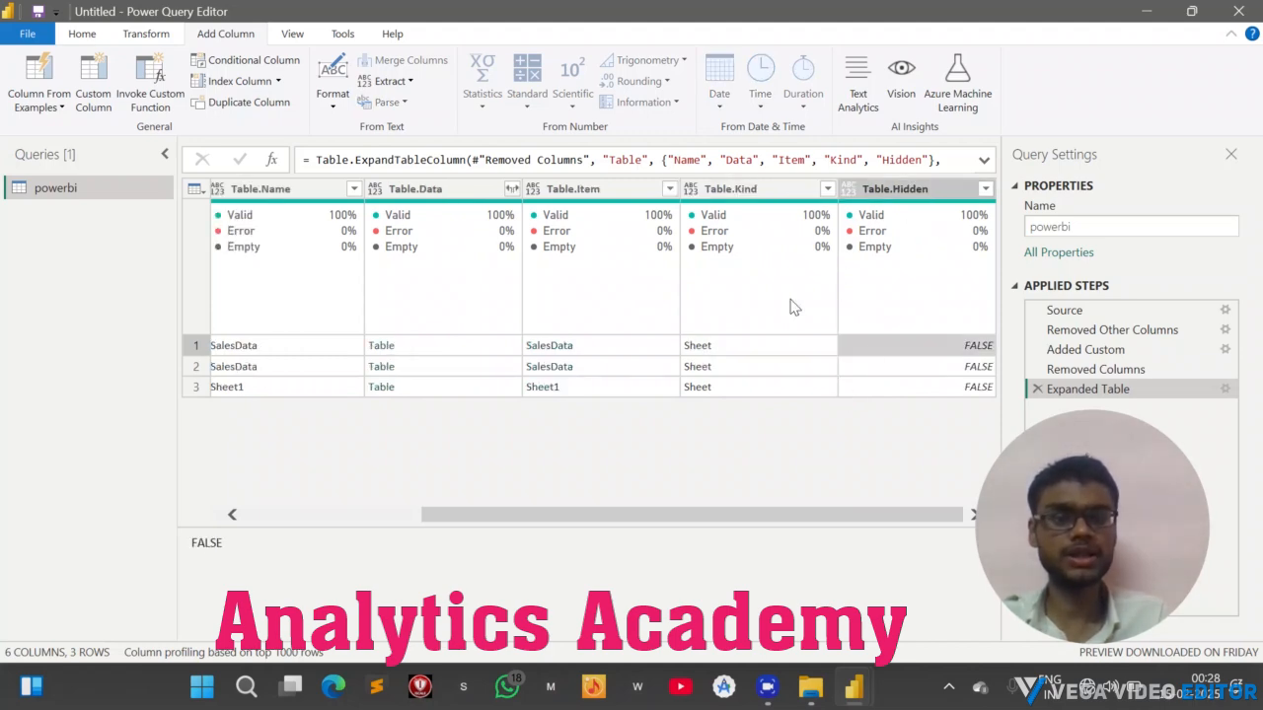
click(733, 352)
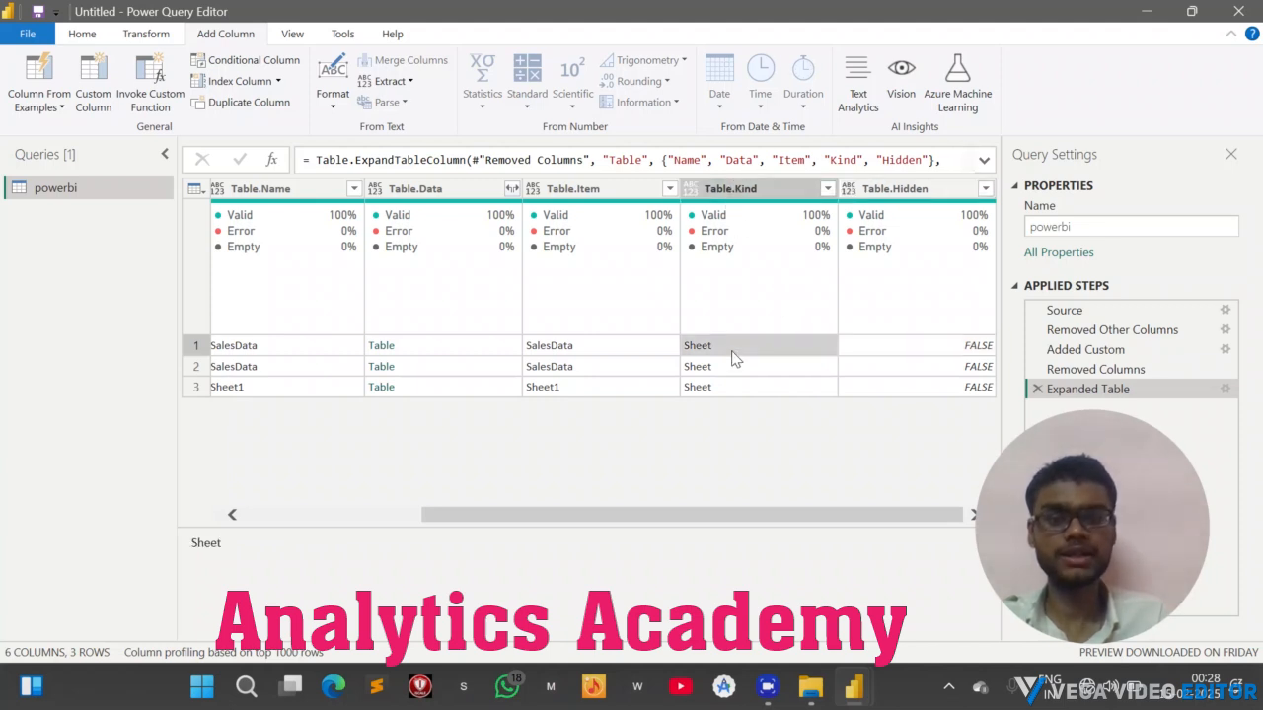
key(Left)
key(Left)
key(Left)
key(Left)
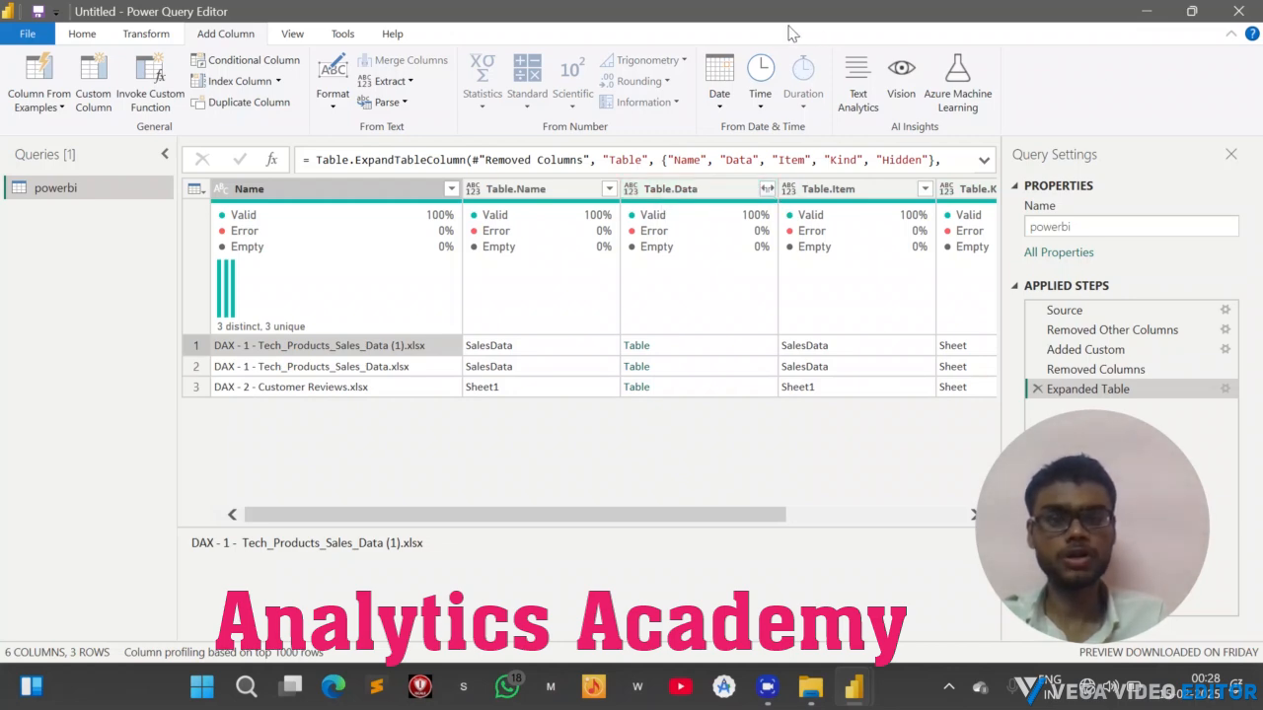
key(ctrl+2)
mouse_move(741, 175)
mouse_down()
mouse_move(582, 182)
mouse_move(821, 212)
mouse_move(774, 175)
mouse_up()
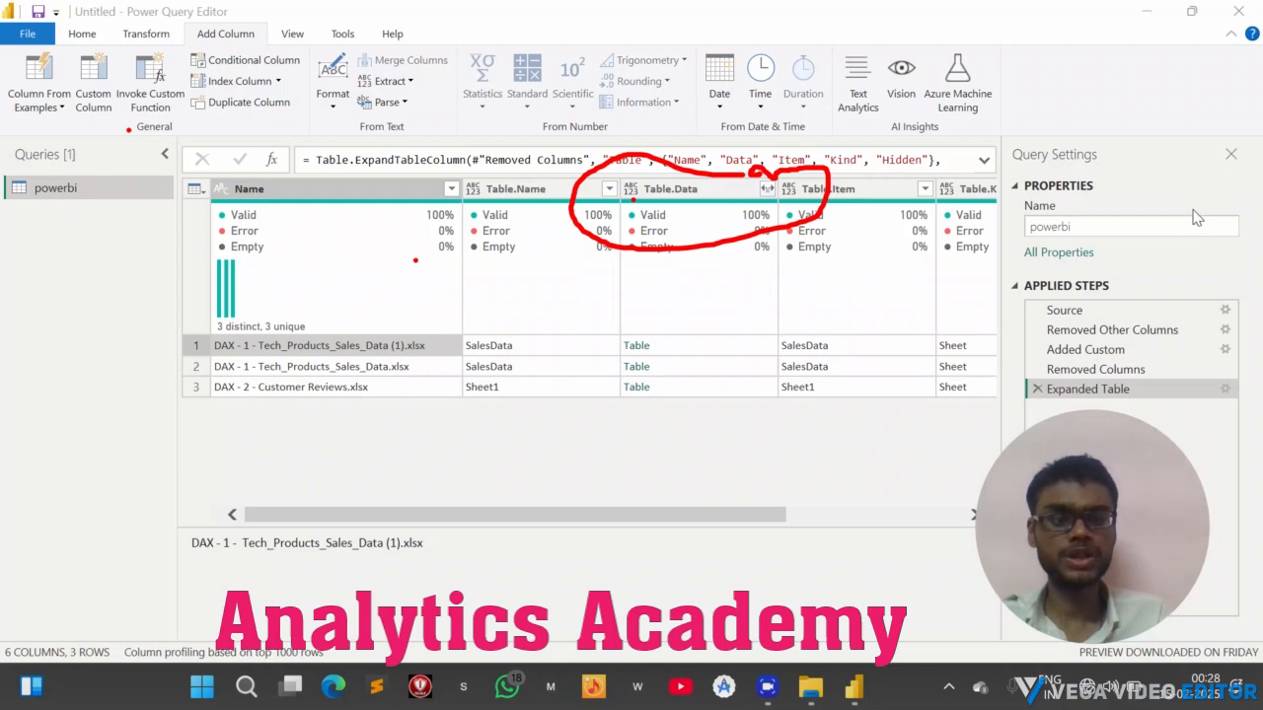
click(1195, 257)
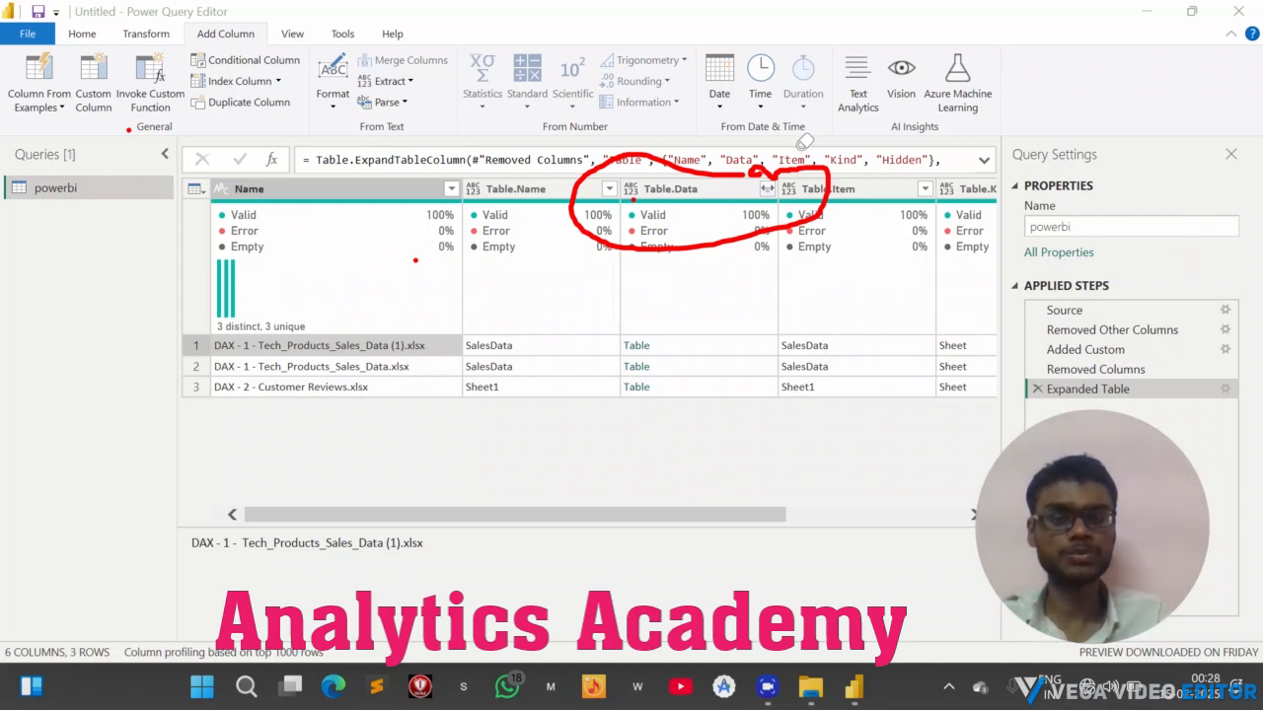
drag(674, 161, 783, 226)
click(780, 30)
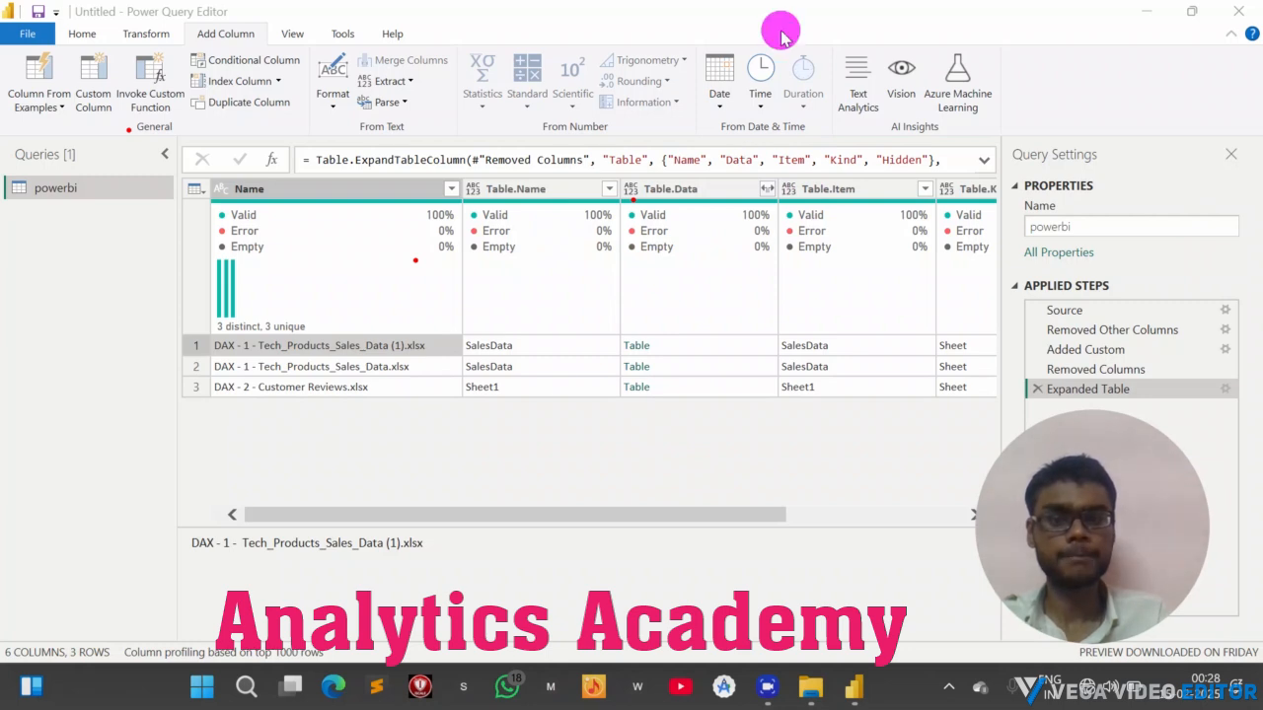
Expand the Table.Data column in Expand mode with all its columns selected, using the original column name as prefix
click(767, 188)
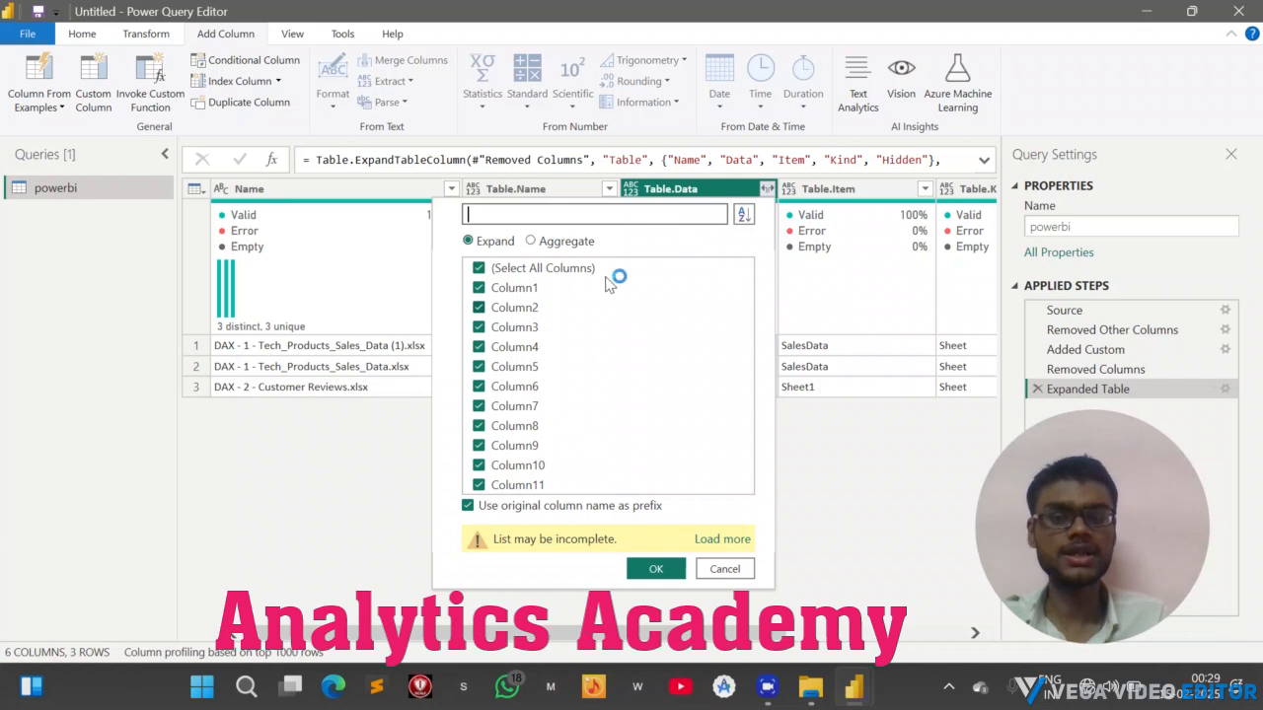
click(531, 241)
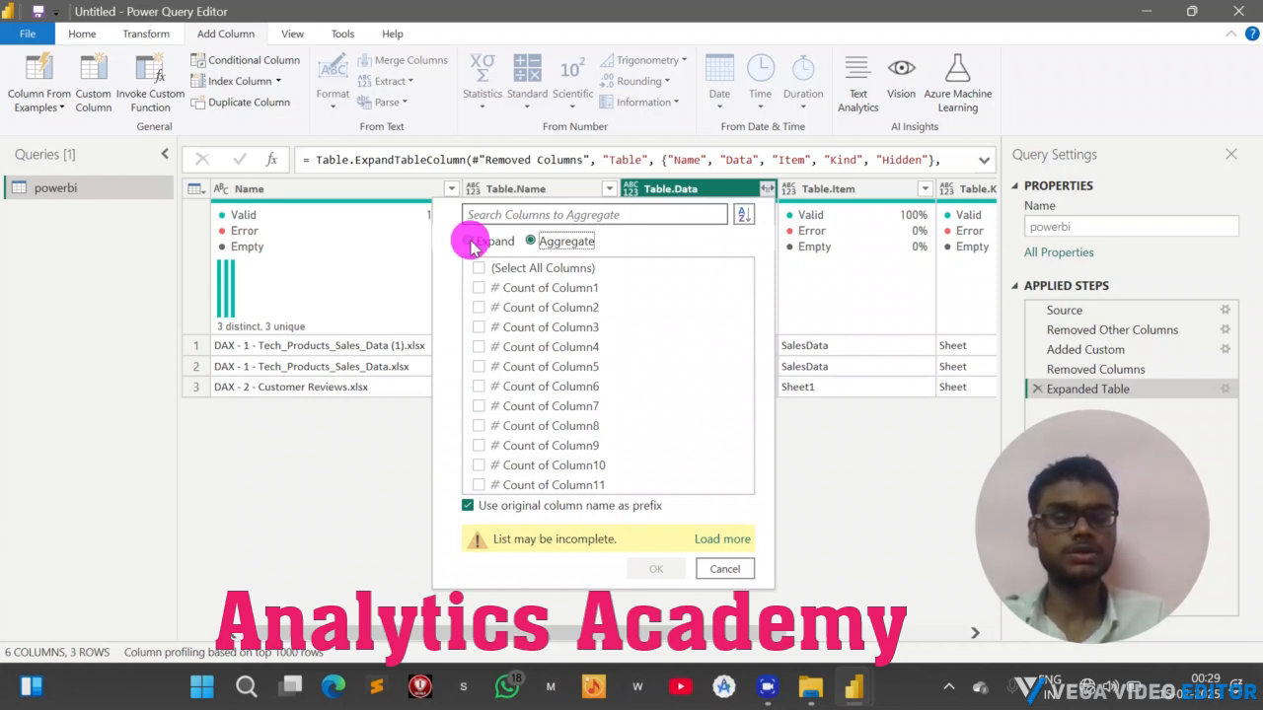
click(470, 242)
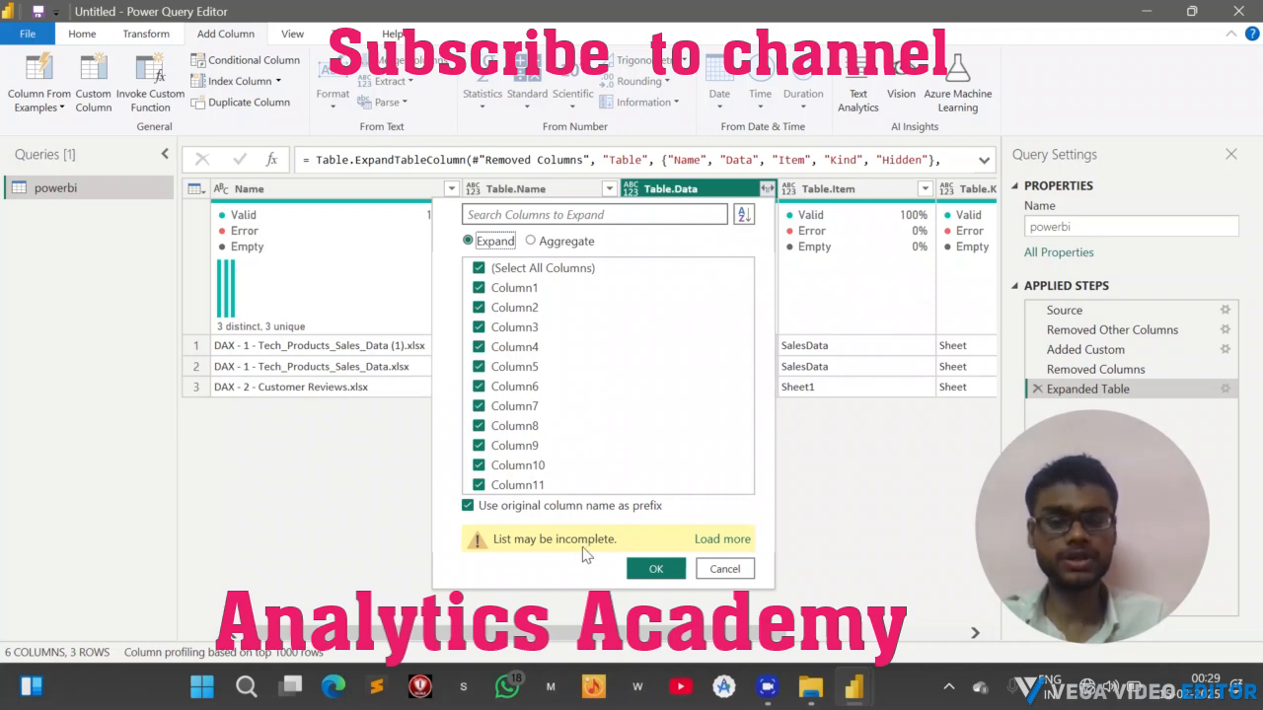
click(651, 570)
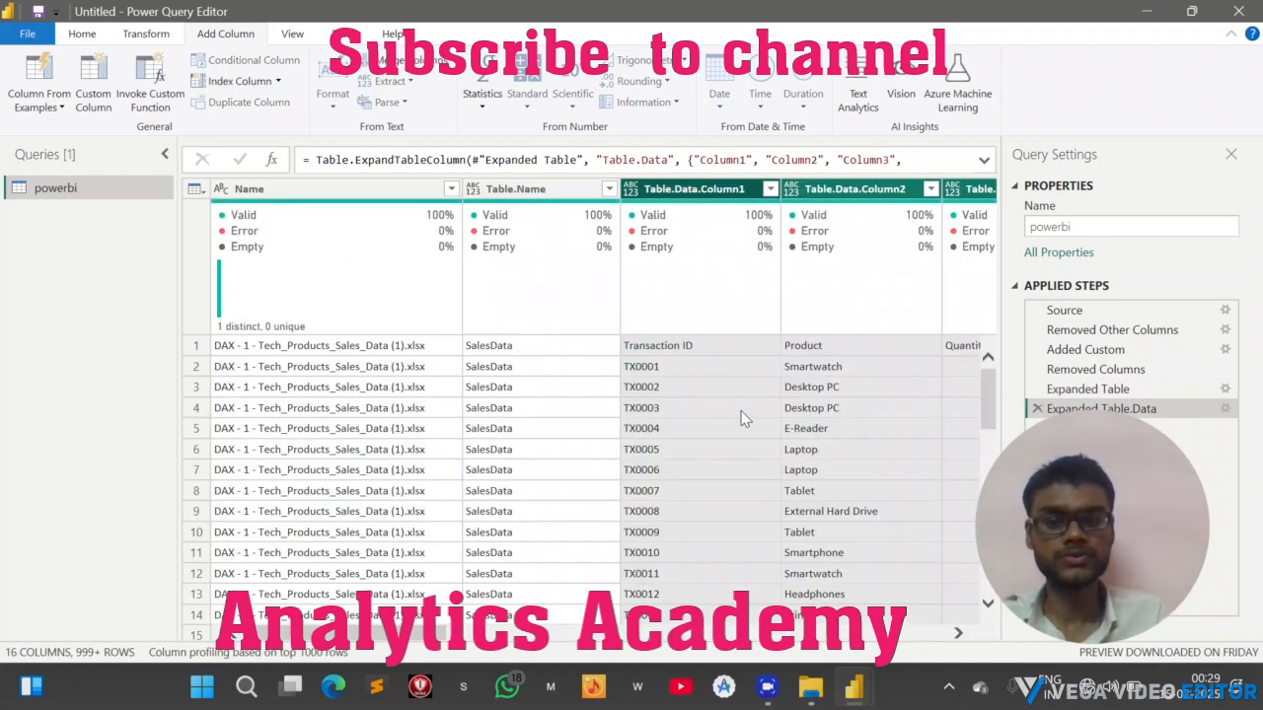